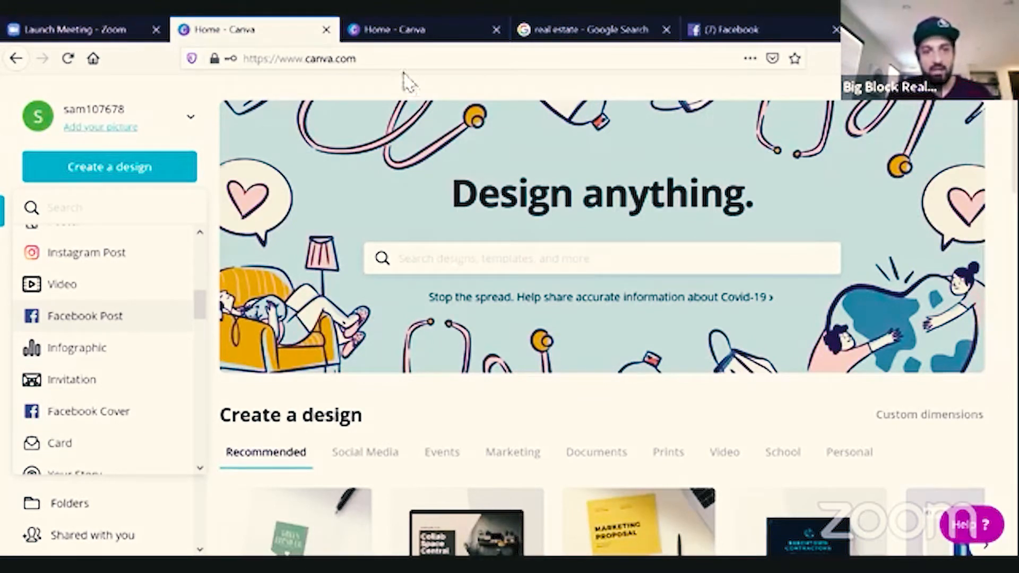
# Open the Templates section from the Canva home page.
pyautogui.click(396, 59)
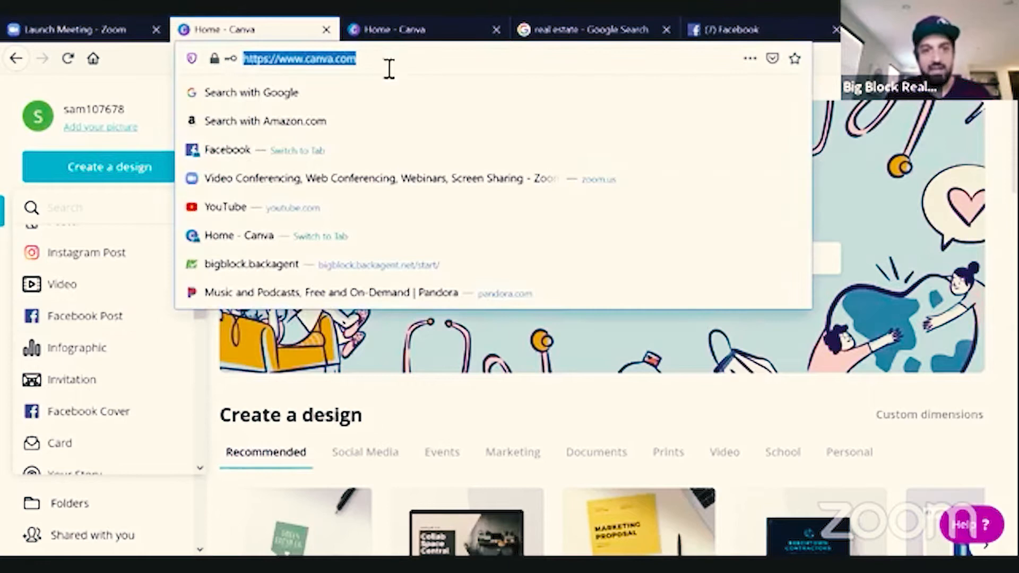
pyautogui.click(142, 98)
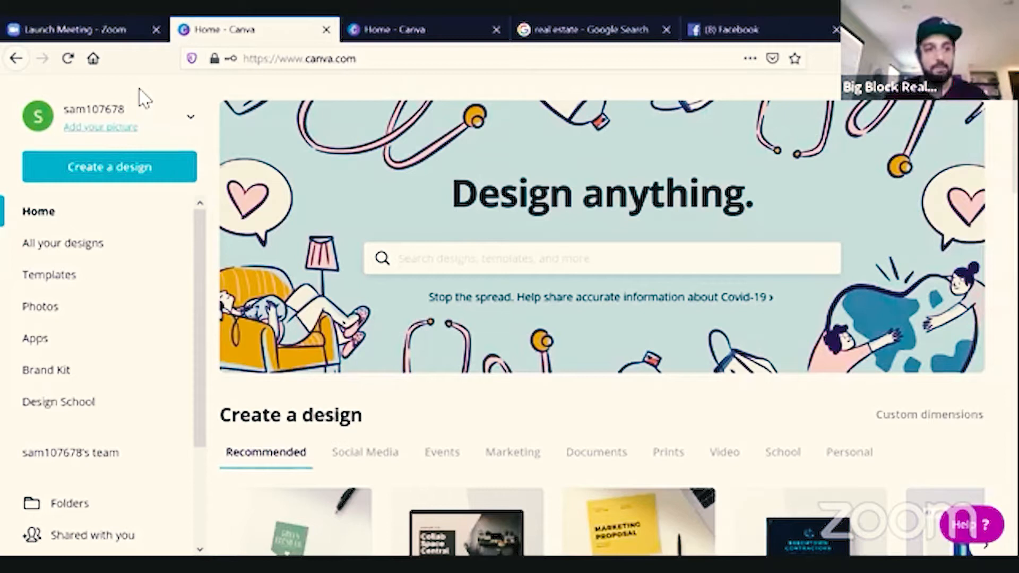
pyautogui.click(41, 289)
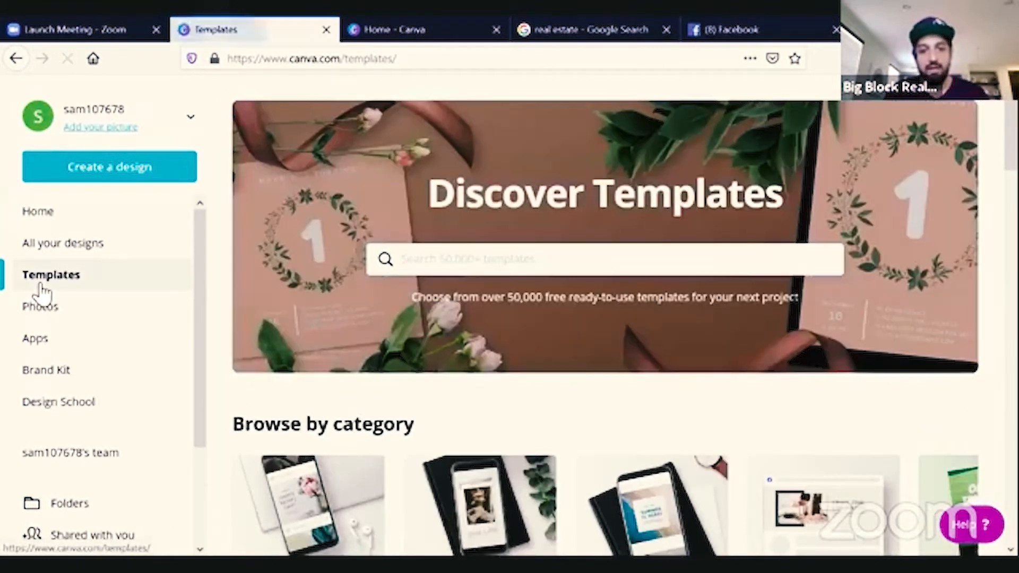
# Browse the template categories and open the Flyers category.
pyautogui.scroll(-2, 39, 292)
pyautogui.scroll(-2, 420, 345)
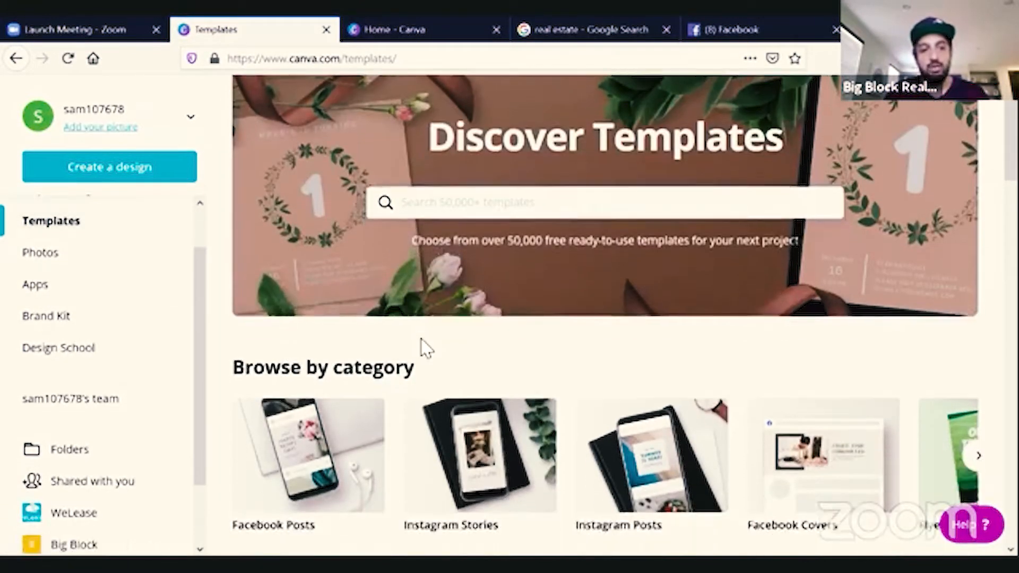
pyautogui.scroll(-3, 425, 347)
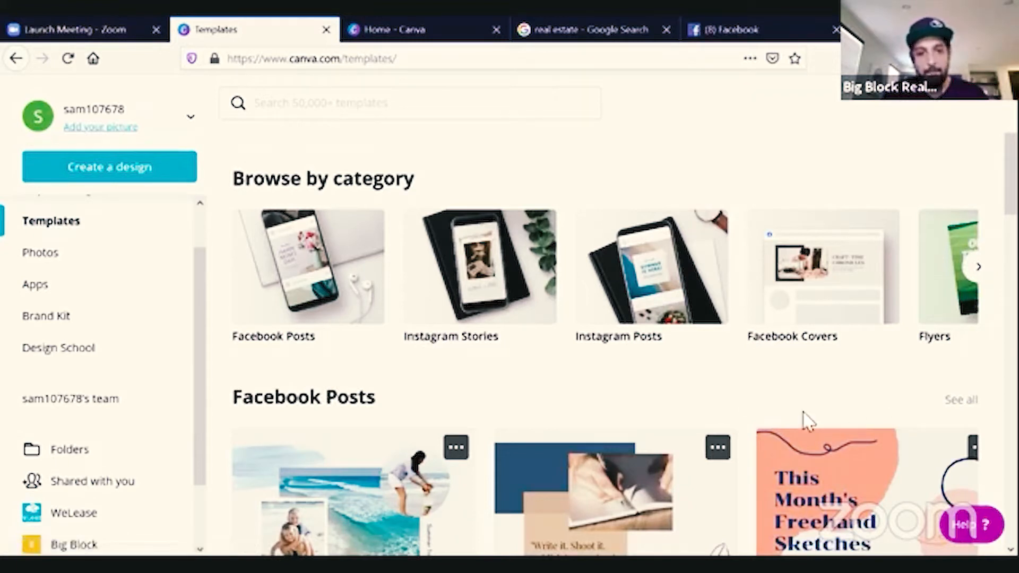
pyautogui.scroll(5, 805, 422)
pyautogui.scroll(-2, 805, 422)
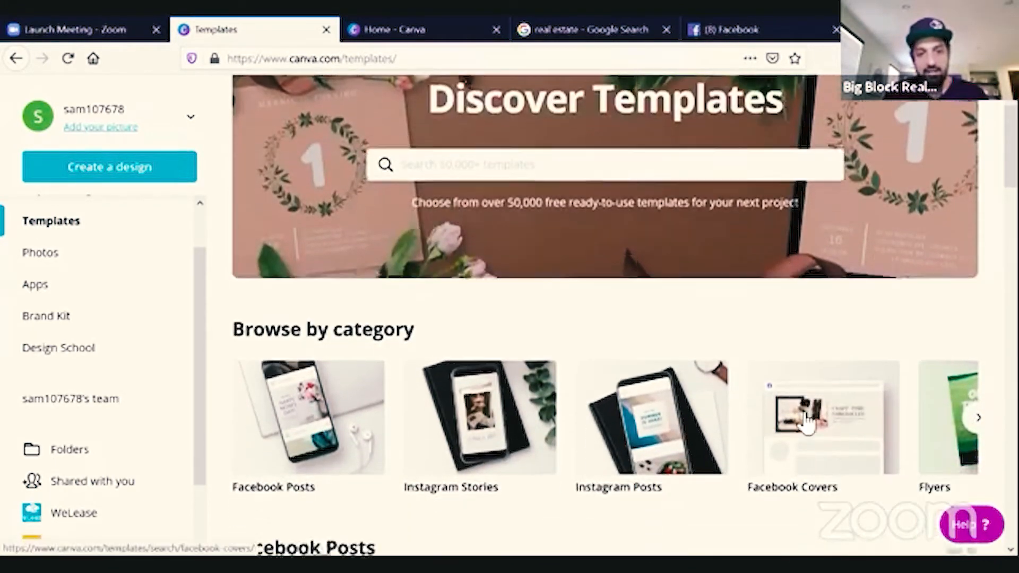
pyautogui.scroll(-1, 806, 422)
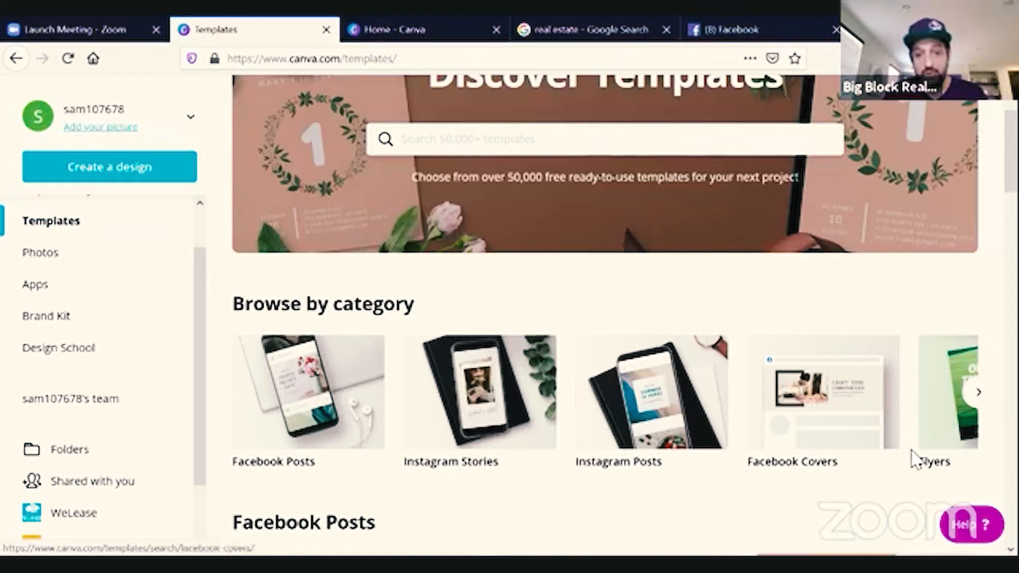
pyautogui.click(980, 398)
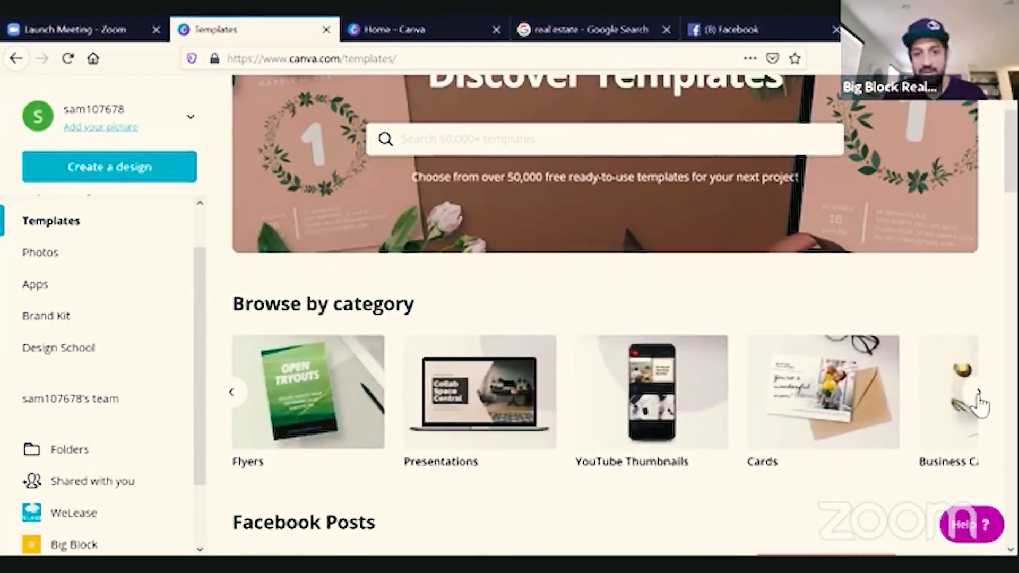
pyautogui.click(284, 426)
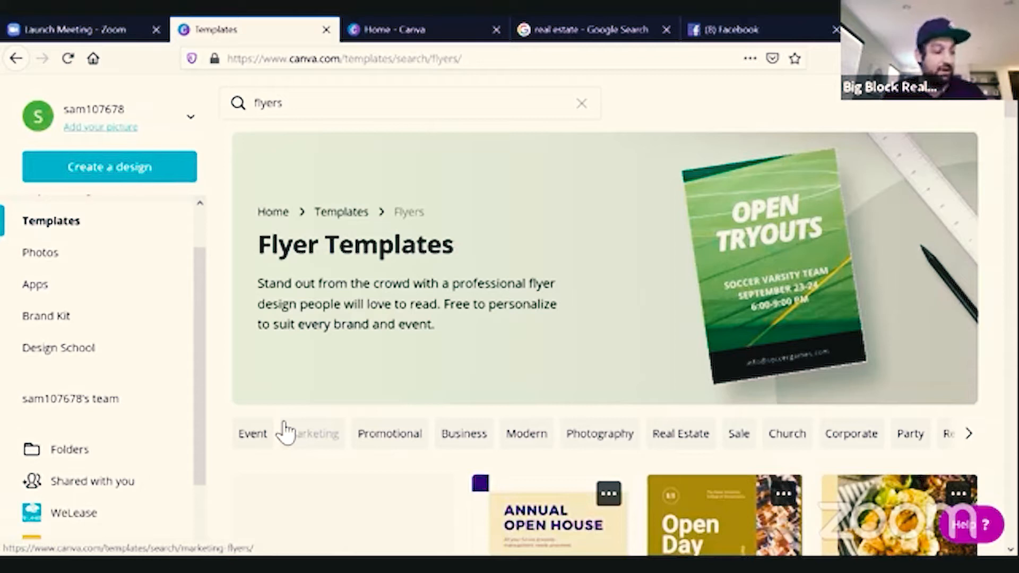
# Search the templates for flyers real estate.
pyautogui.click(320, 111)
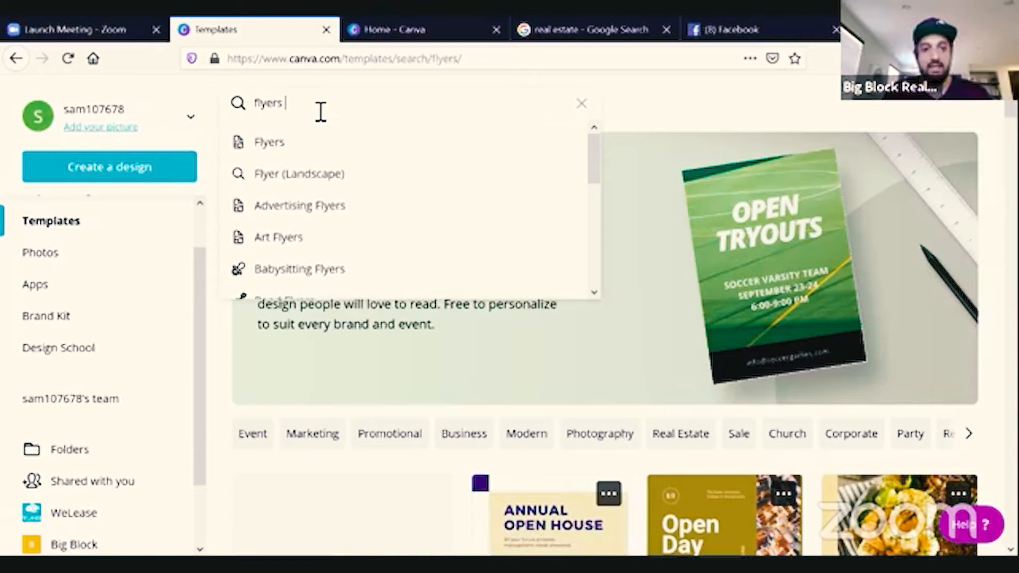
pyautogui.write('real estate')
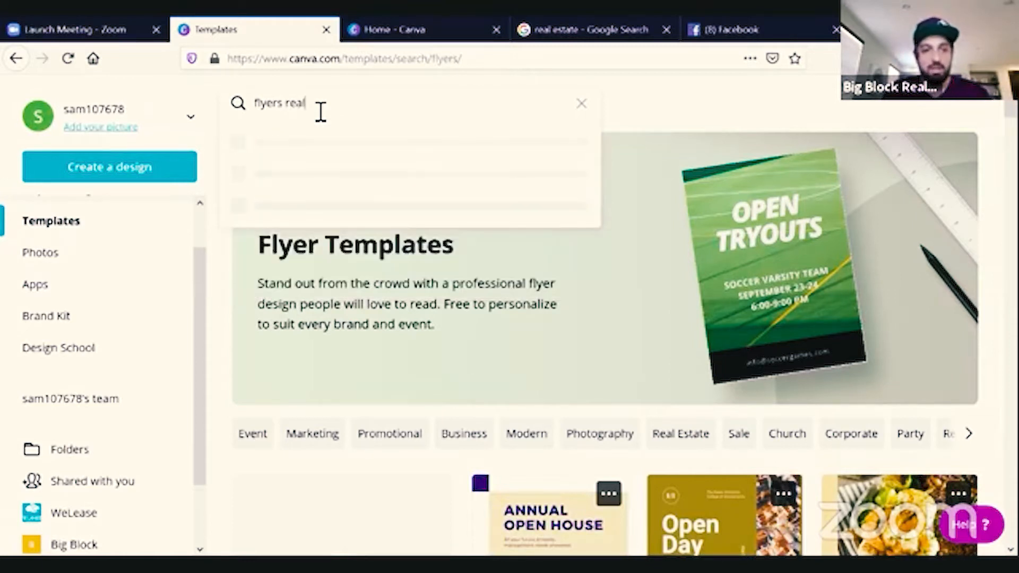
pyautogui.press('Return')
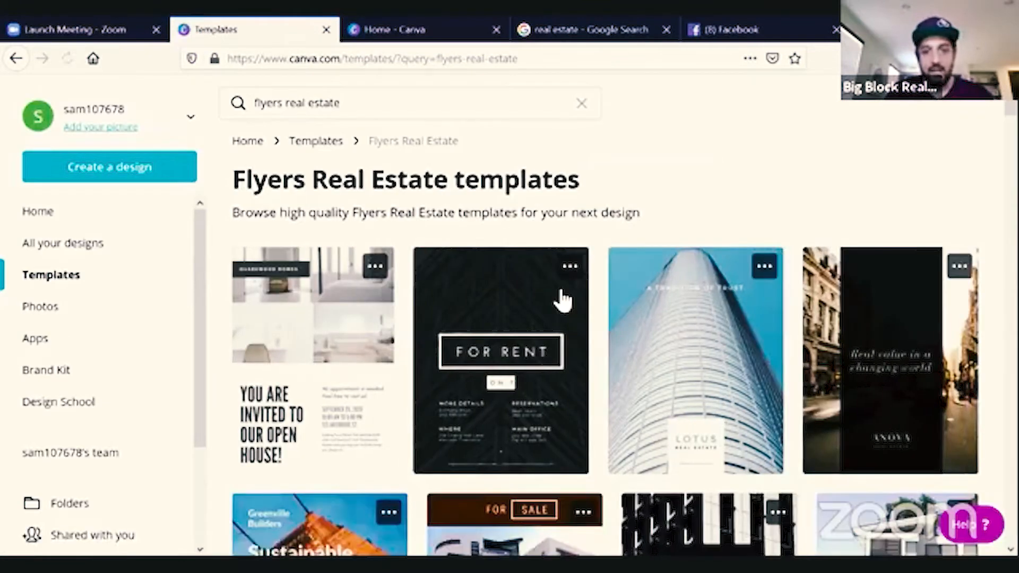
# Pick the Modern House Real Estate Flyer from the results and start a design with it.
pyautogui.scroll(-2, 564, 300)
pyautogui.scroll(-4, 564, 300)
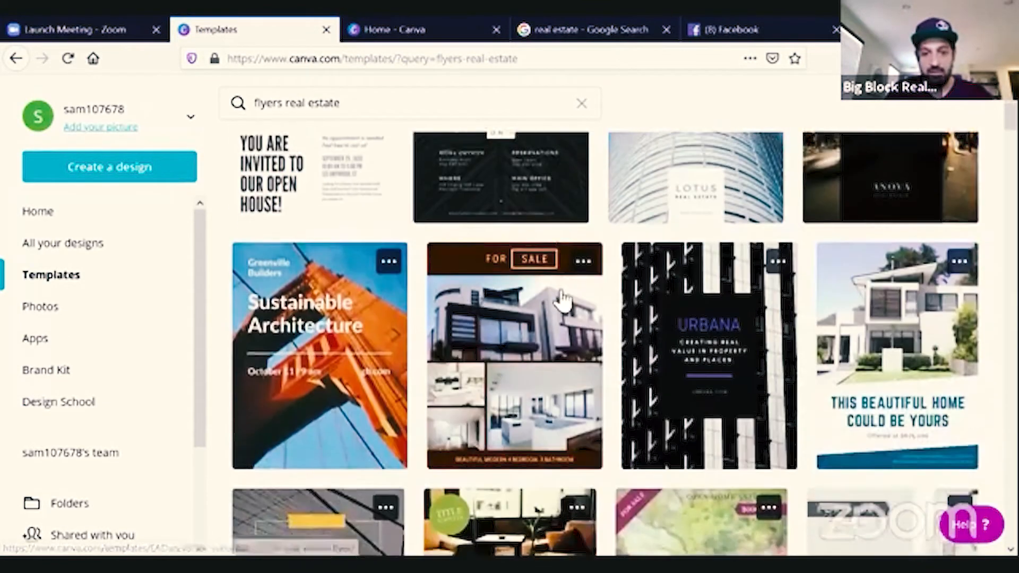
pyautogui.scroll(-4, 564, 300)
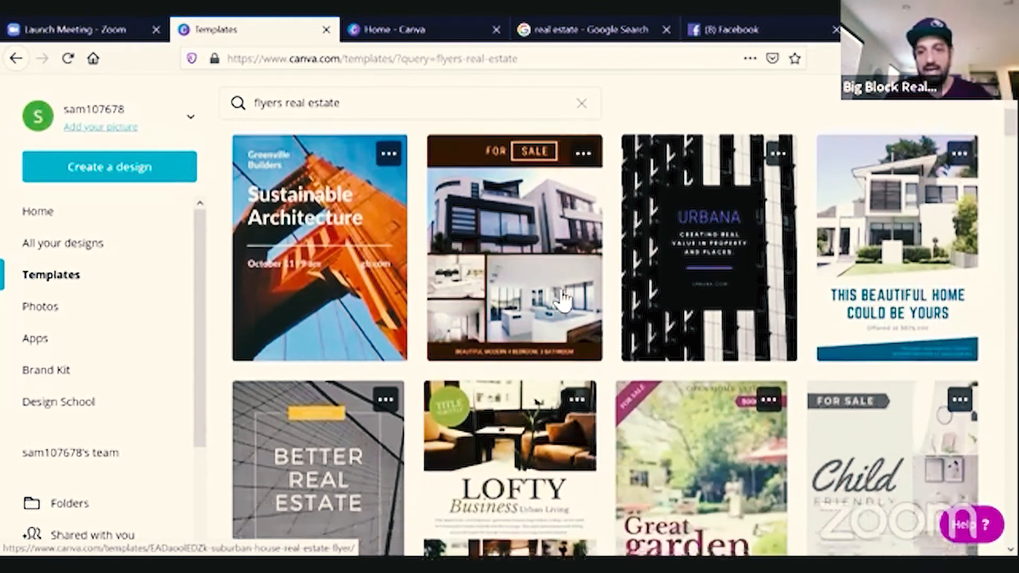
pyautogui.scroll(-3, 564, 300)
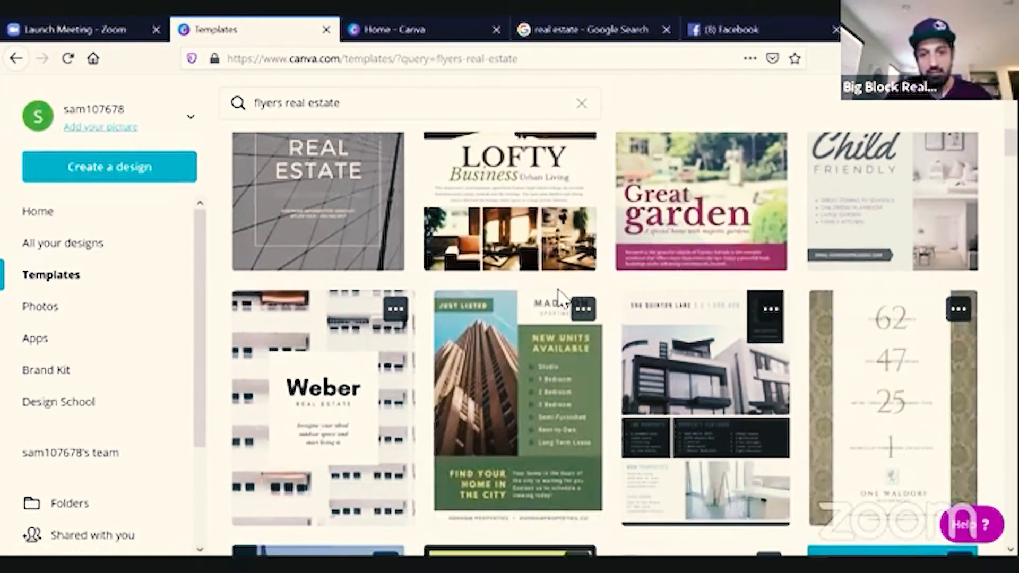
pyautogui.scroll(-2, 558, 289)
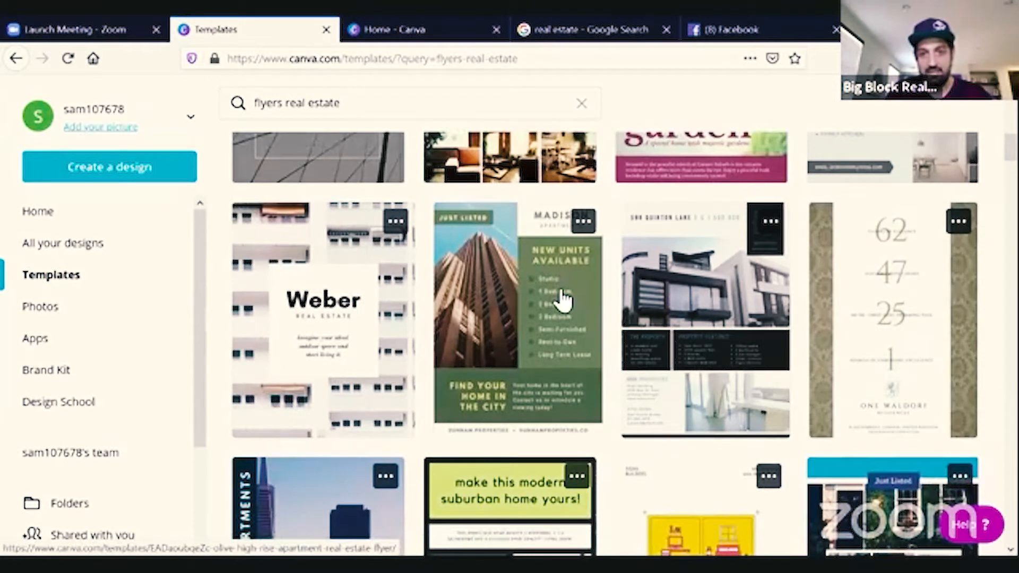
pyautogui.scroll(1, 562, 298)
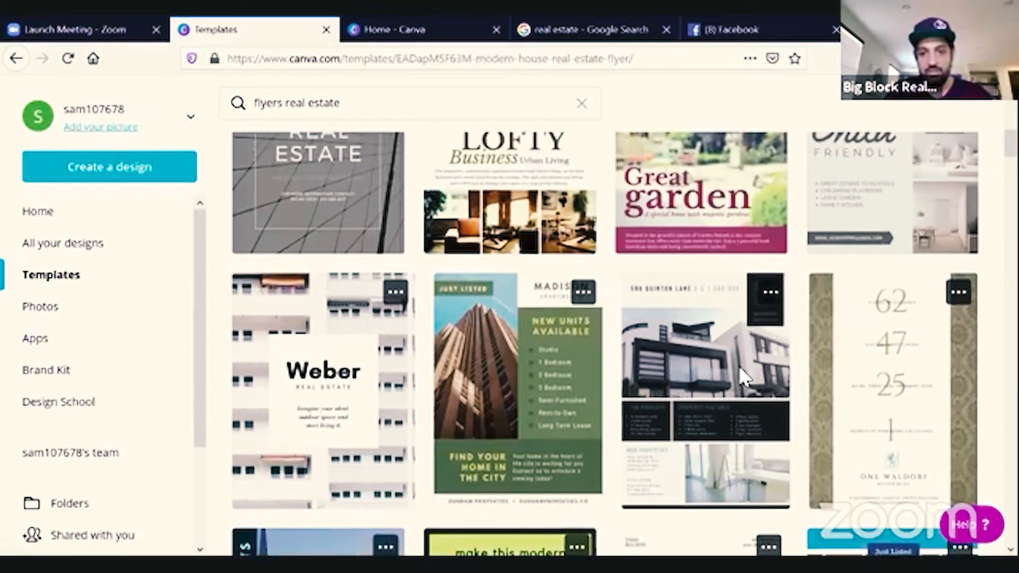
pyautogui.click(739, 365)
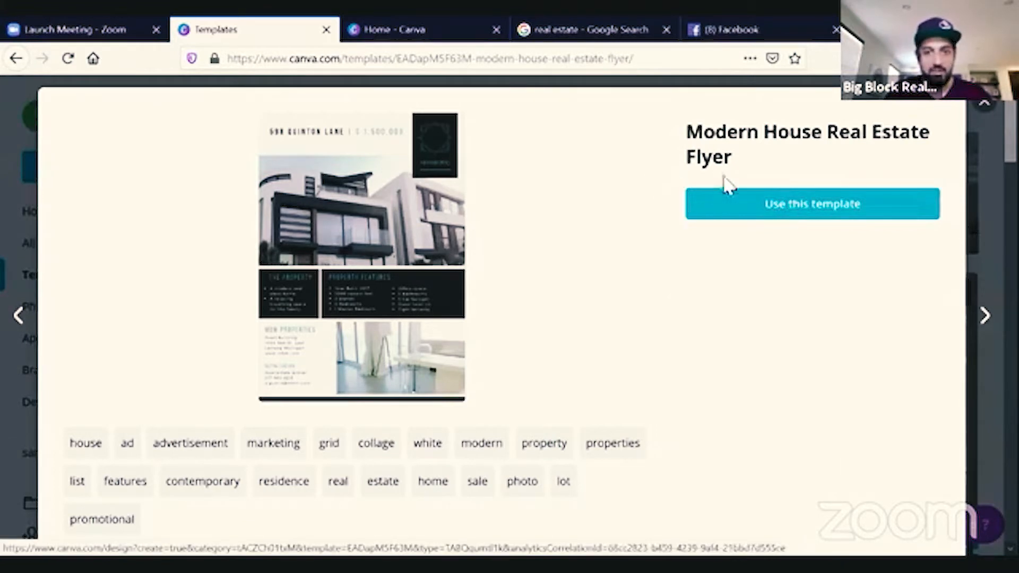
pyautogui.click(774, 204)
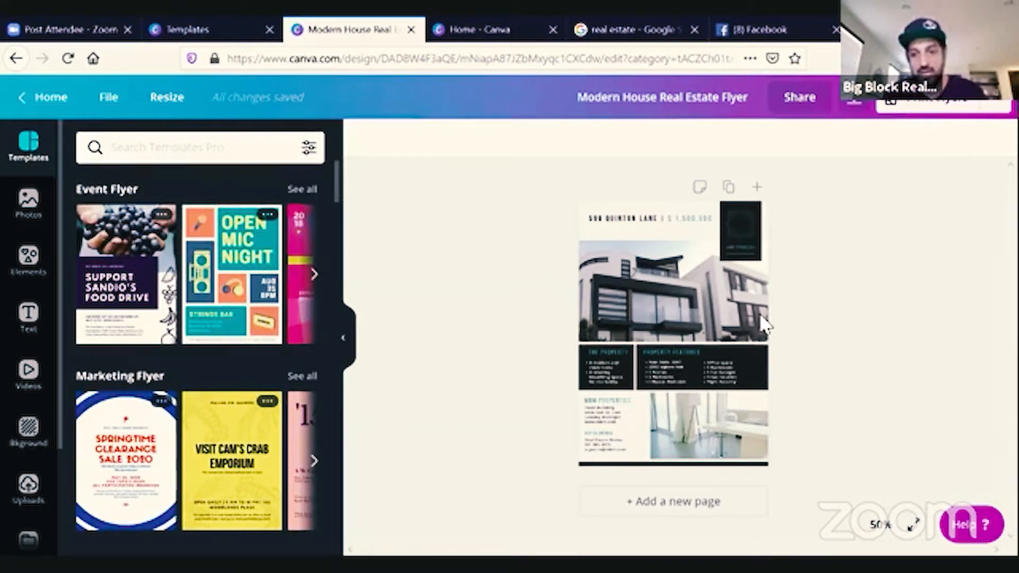
# Preview the flyer in full screen and return to the editor.
pyautogui.click(911, 526)
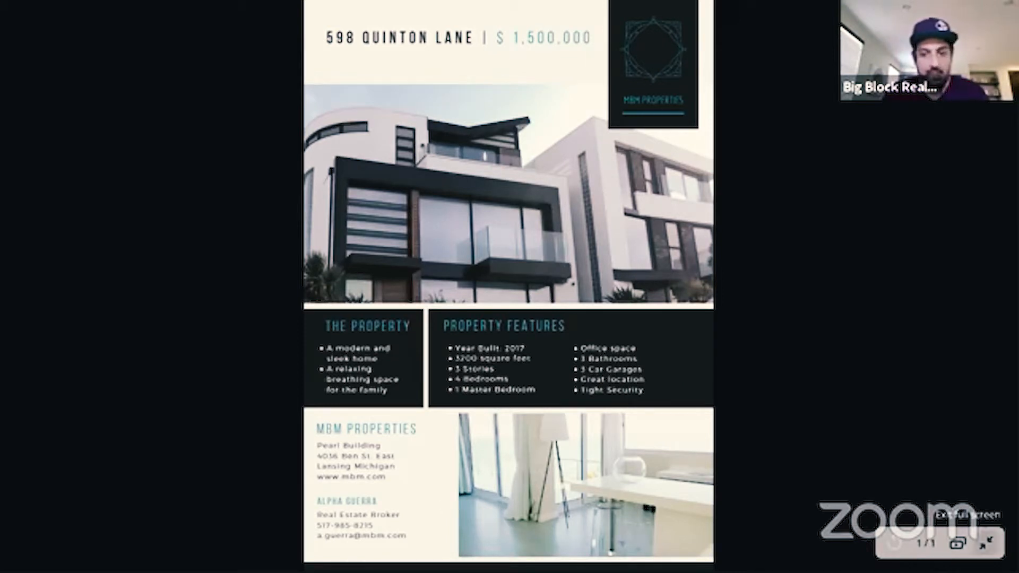
pyautogui.click(987, 542)
pyautogui.click(670, 297)
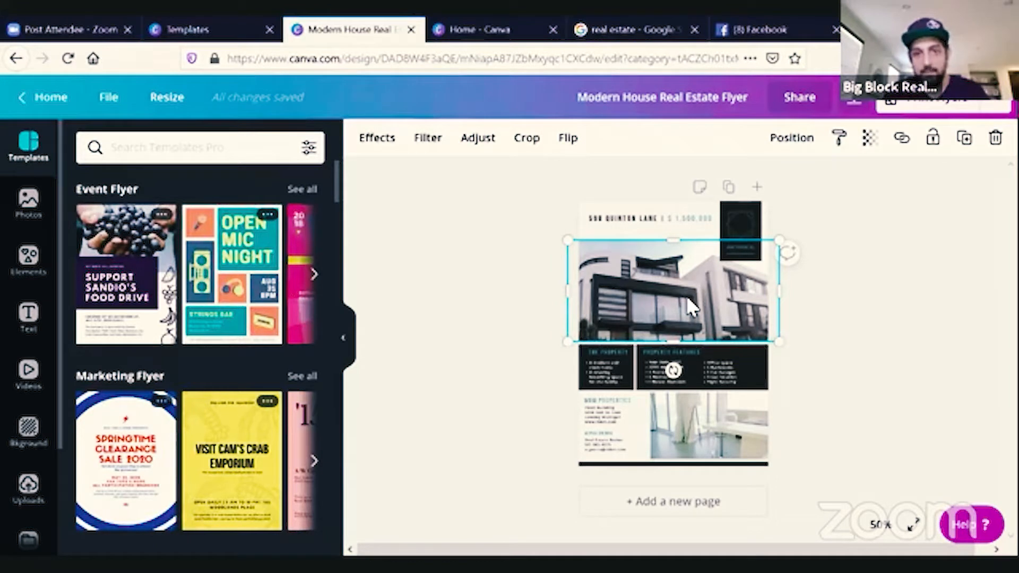
pyautogui.doubleClick(687, 297)
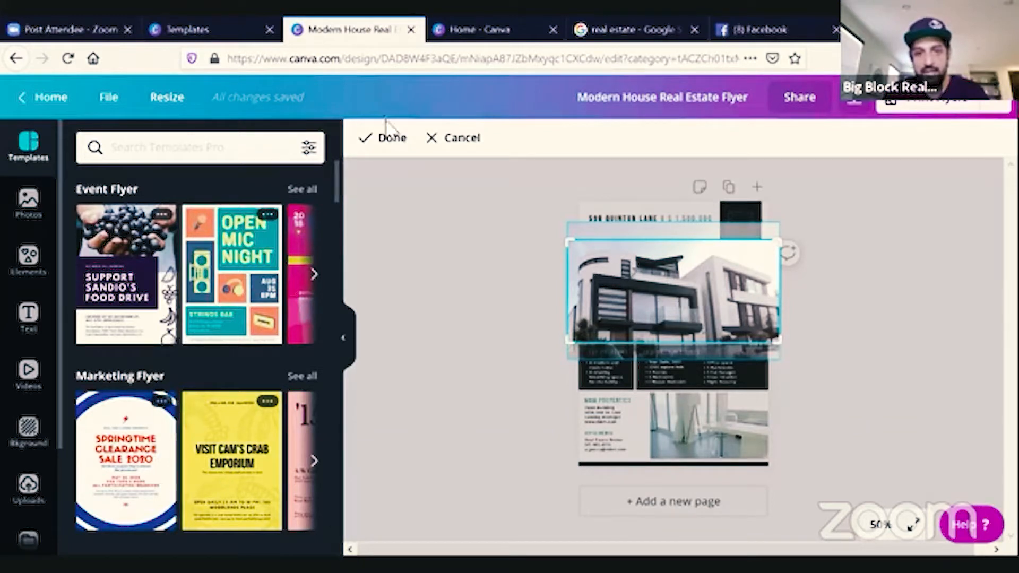
pyautogui.click(839, 289)
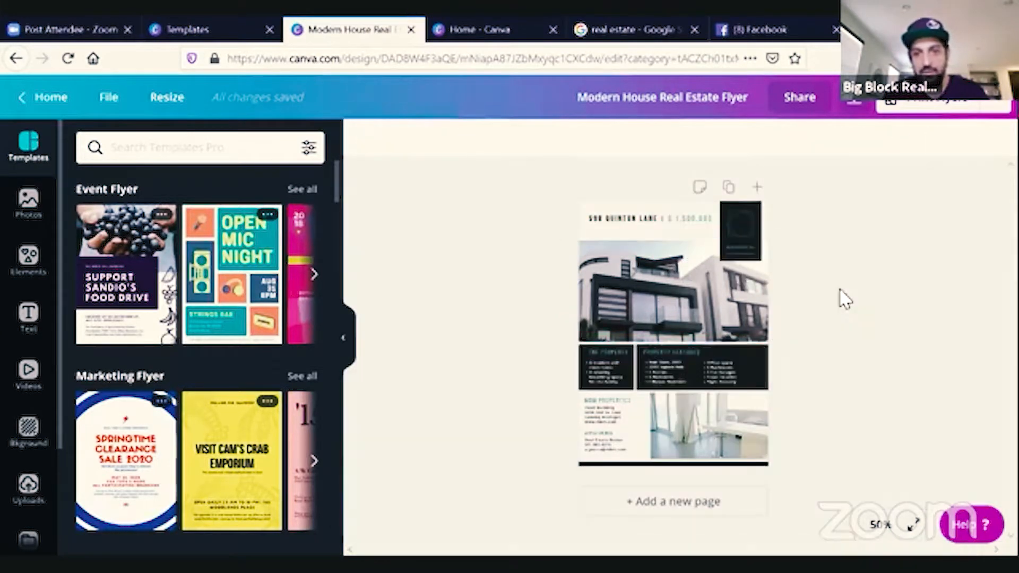
# Replace the flyer's top house photo with the recently used photo of a white house on a lawn.
pyautogui.click(648, 280)
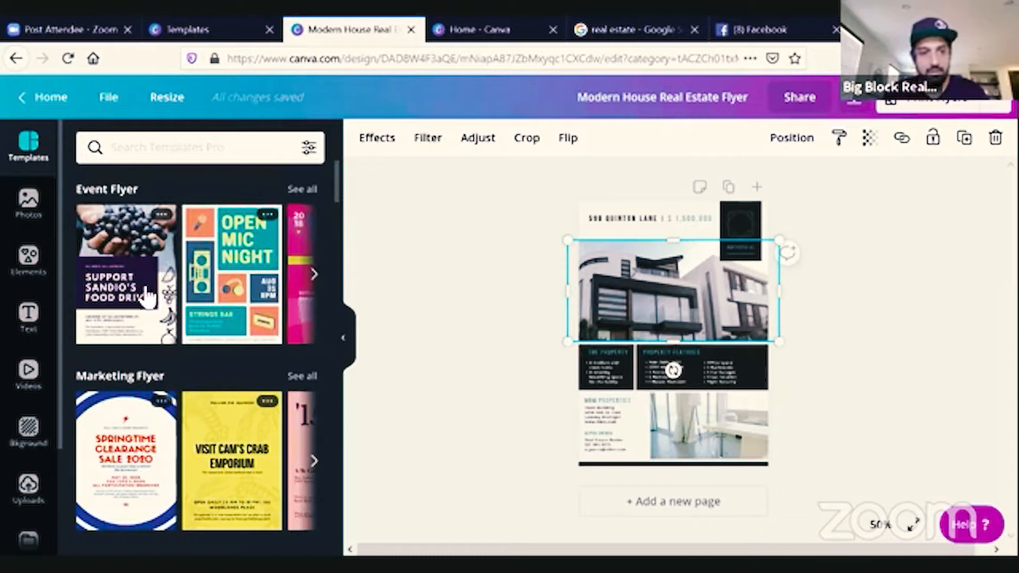
pyautogui.click(30, 209)
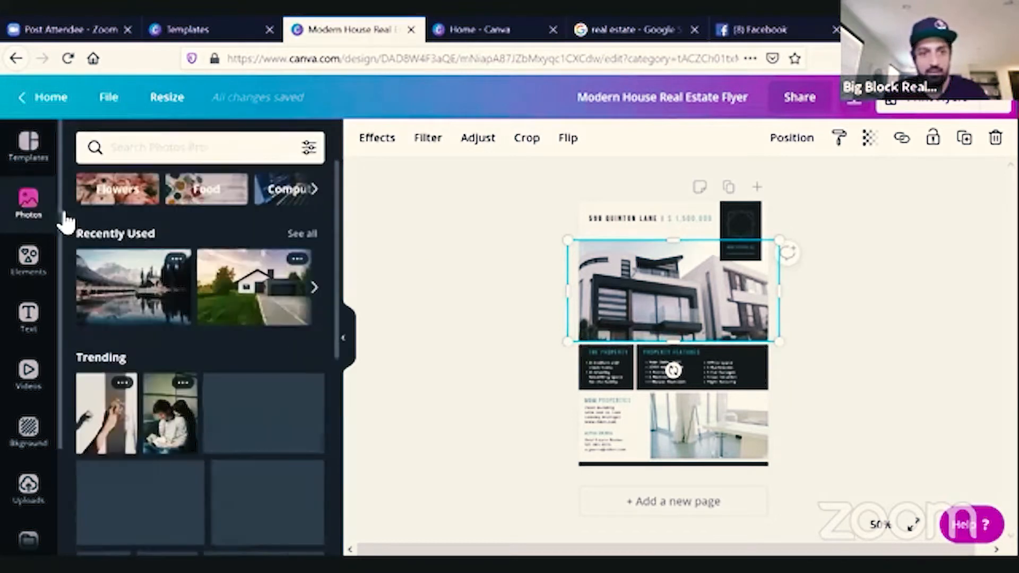
pyautogui.scroll(-5, 234, 325)
pyautogui.scroll(5, 236, 329)
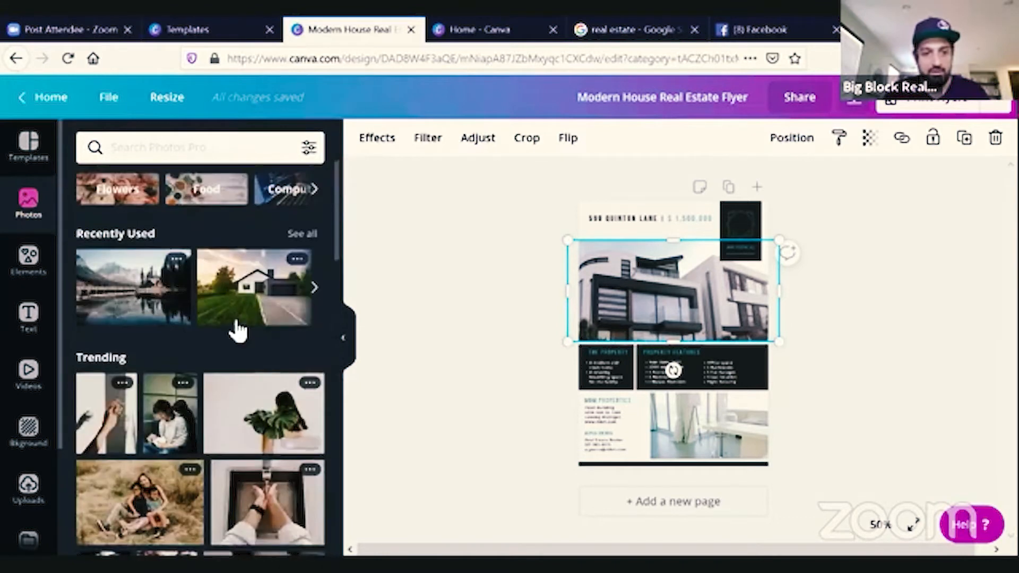
pyautogui.click(265, 296)
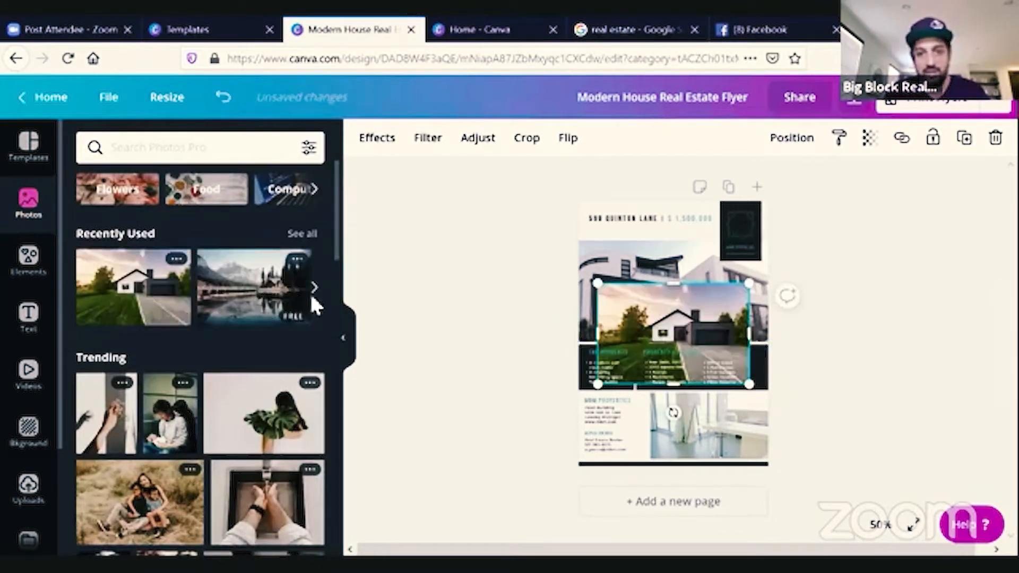
pyautogui.moveTo(689, 353); pyautogui.dragTo(670, 294)
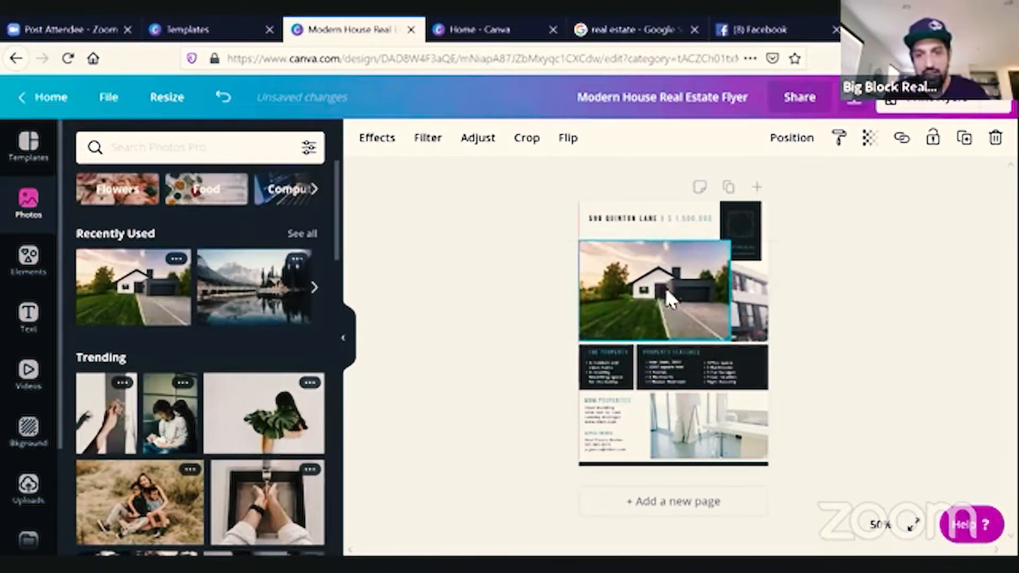
# Enlarge and crop the new house photo so it fills the top photo area.
pyautogui.moveTo(730, 340); pyautogui.dragTo(803, 348)
pyautogui.moveTo(679, 314); pyautogui.dragTo(684, 283)
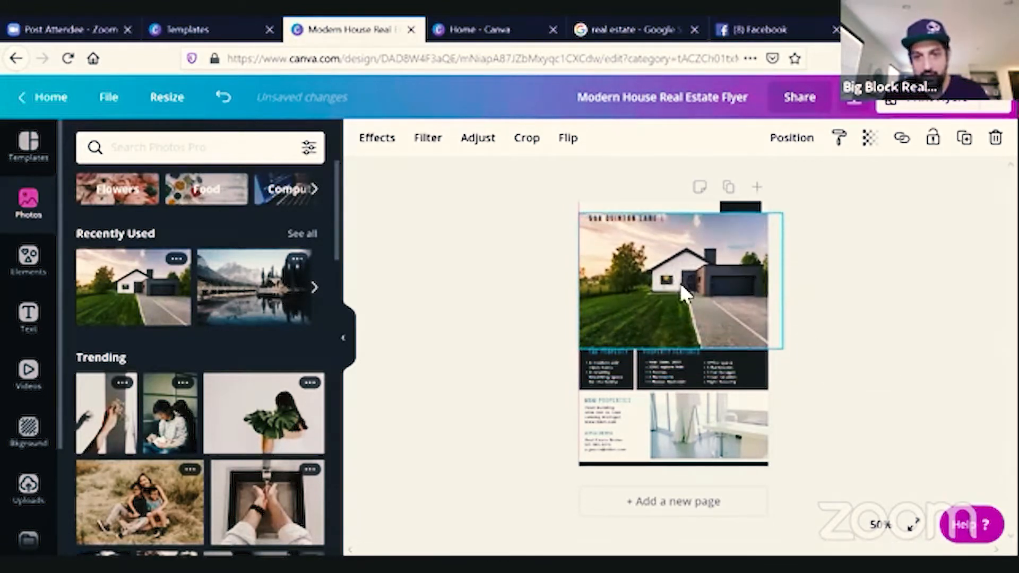
pyautogui.click(529, 141)
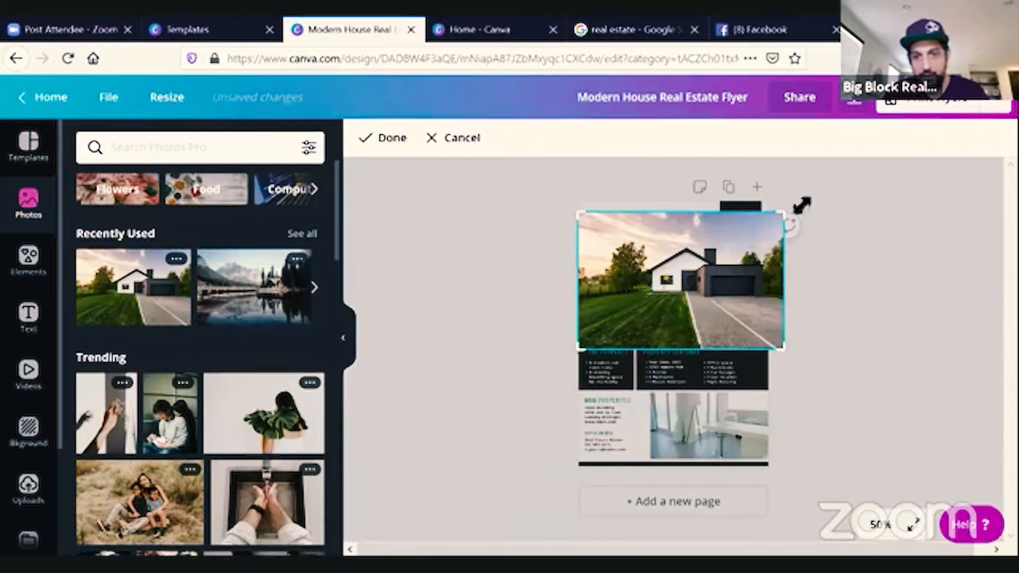
pyautogui.moveTo(787, 221); pyautogui.dragTo(776, 245)
pyautogui.click(802, 294)
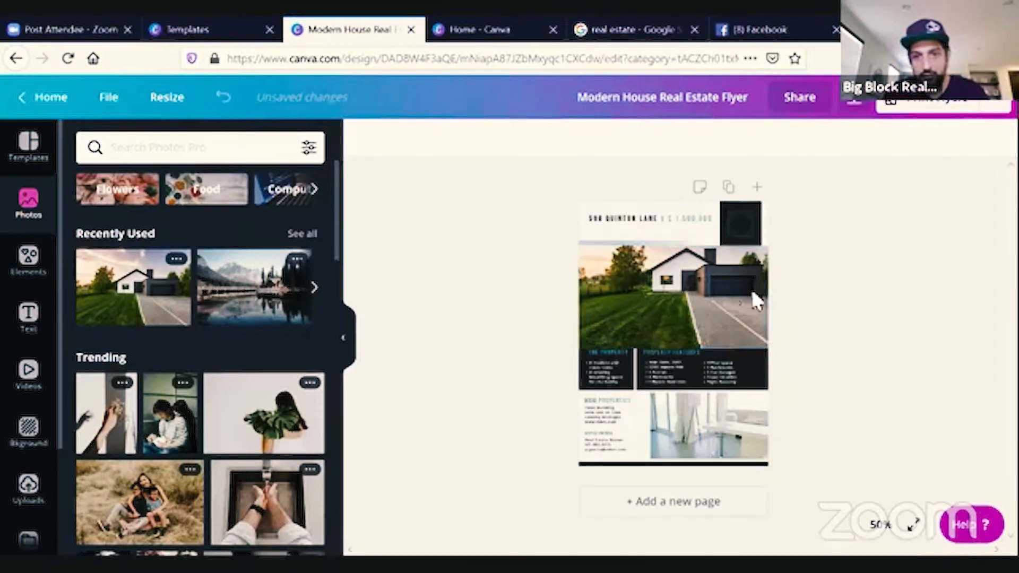
pyautogui.click(731, 291)
pyautogui.click(849, 324)
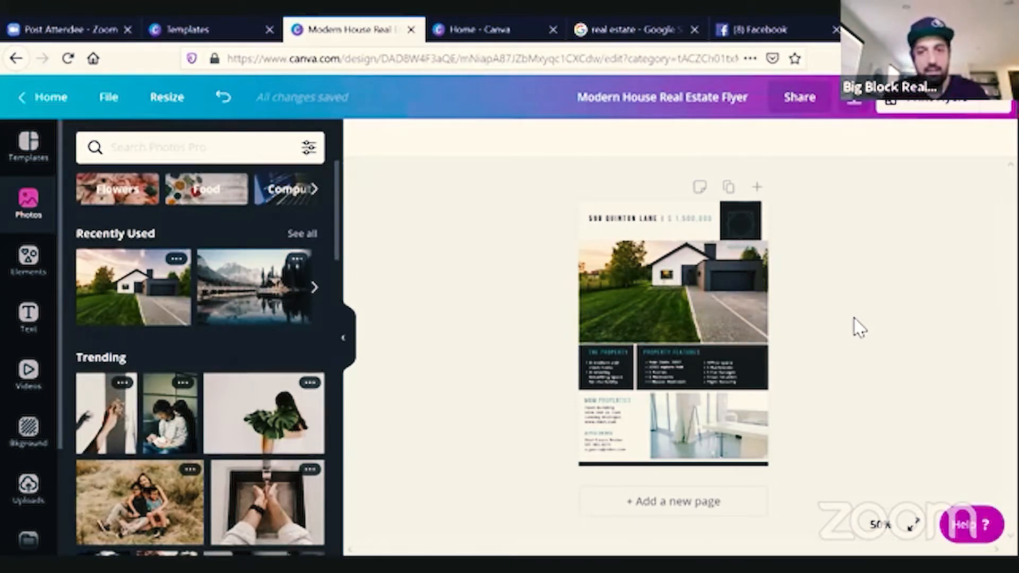
pyautogui.click(690, 289)
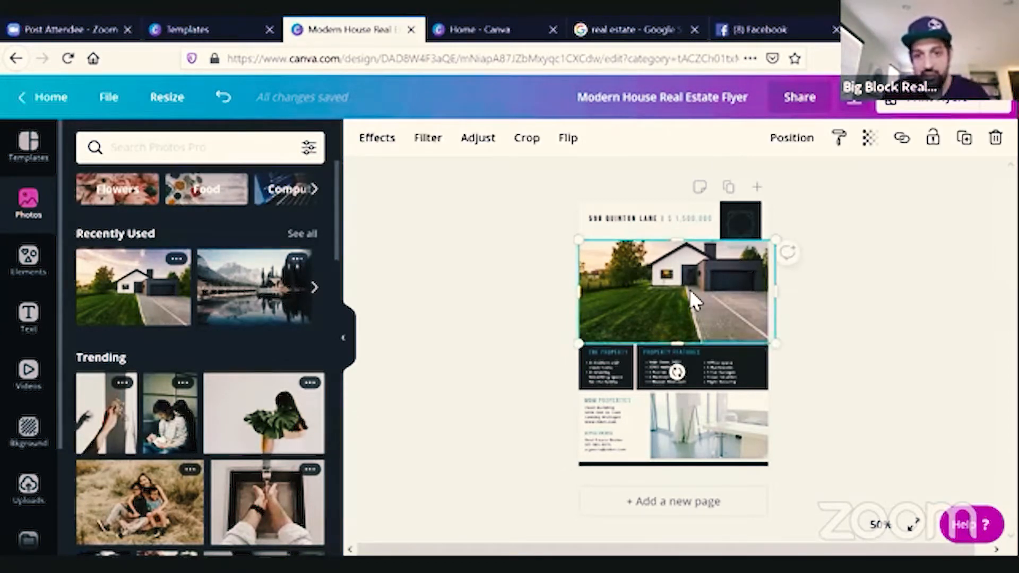
pyautogui.click(940, 329)
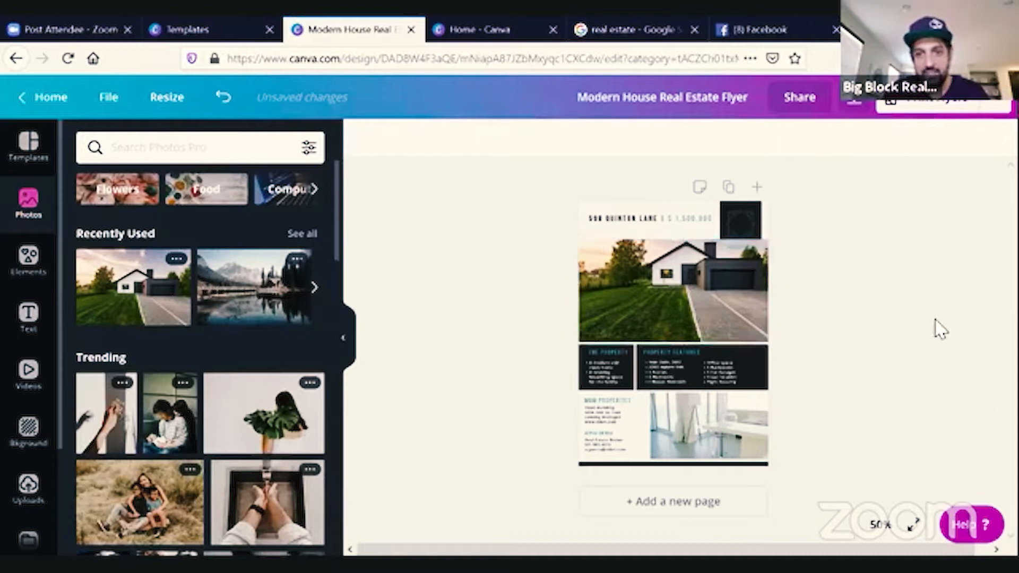
pyautogui.click(706, 305)
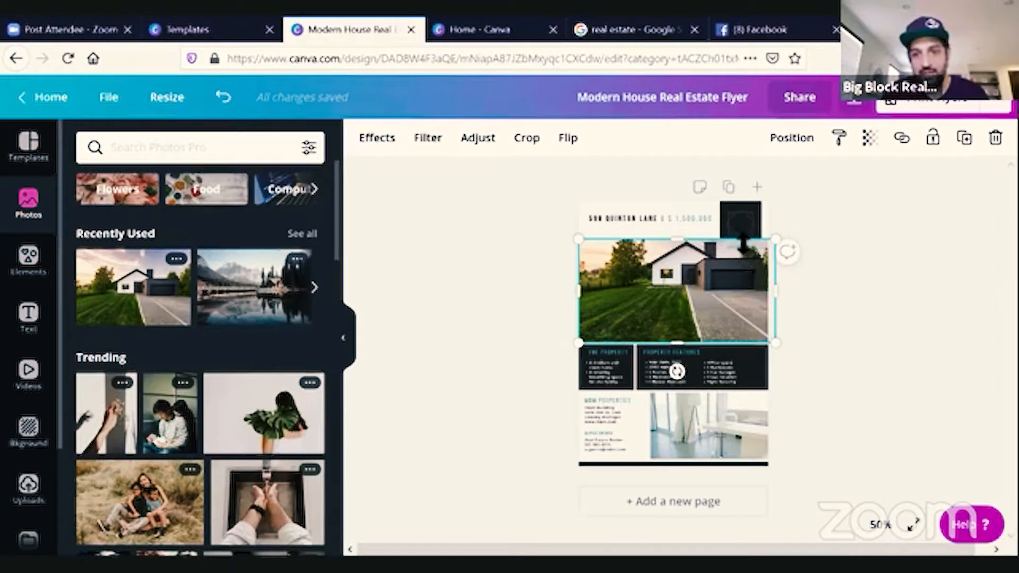
# Send the new white house photo behind the original top photo of the flyer.
pyautogui.click(802, 137)
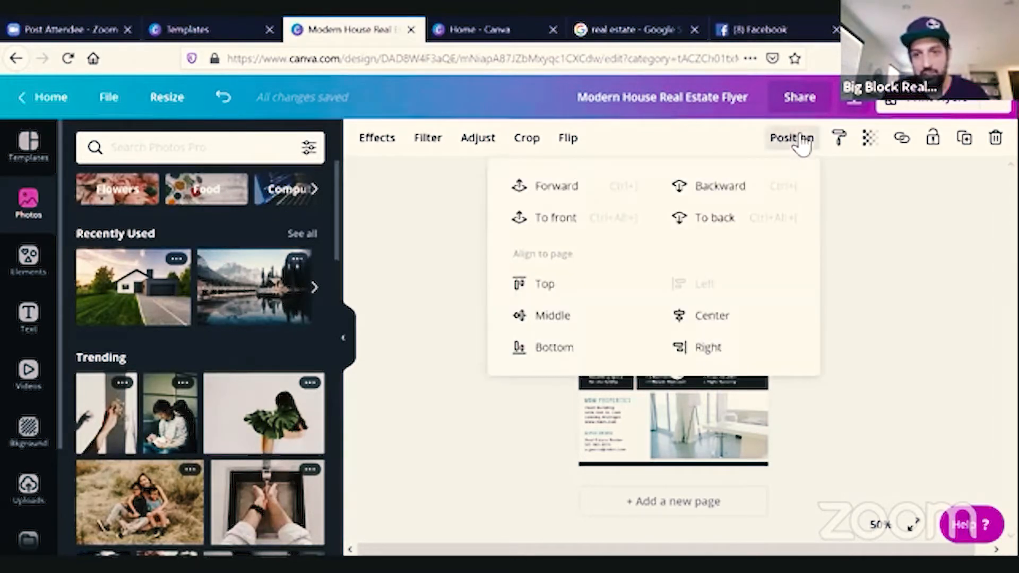
pyautogui.click(711, 222)
pyautogui.click(947, 312)
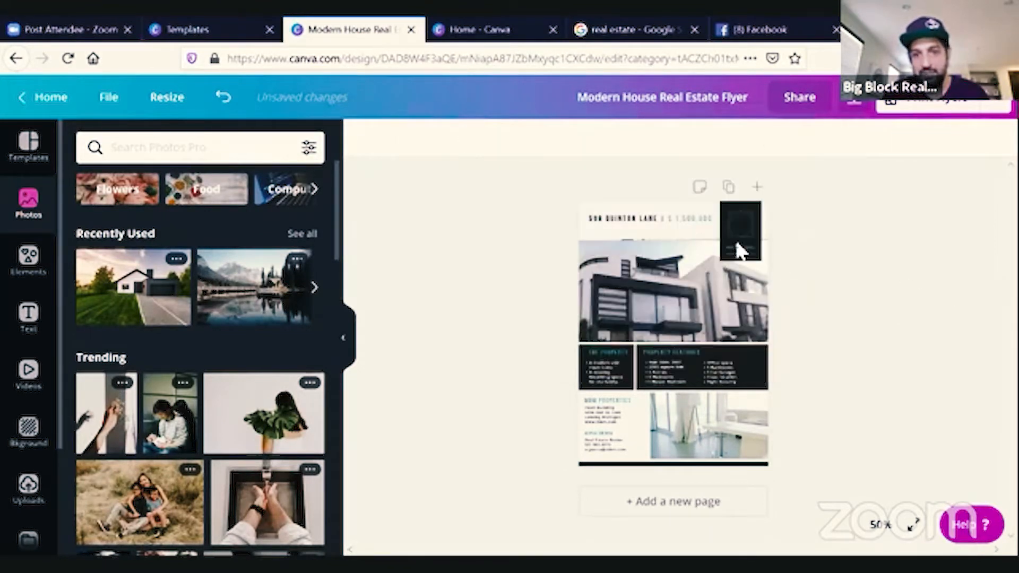
pyautogui.click(700, 263)
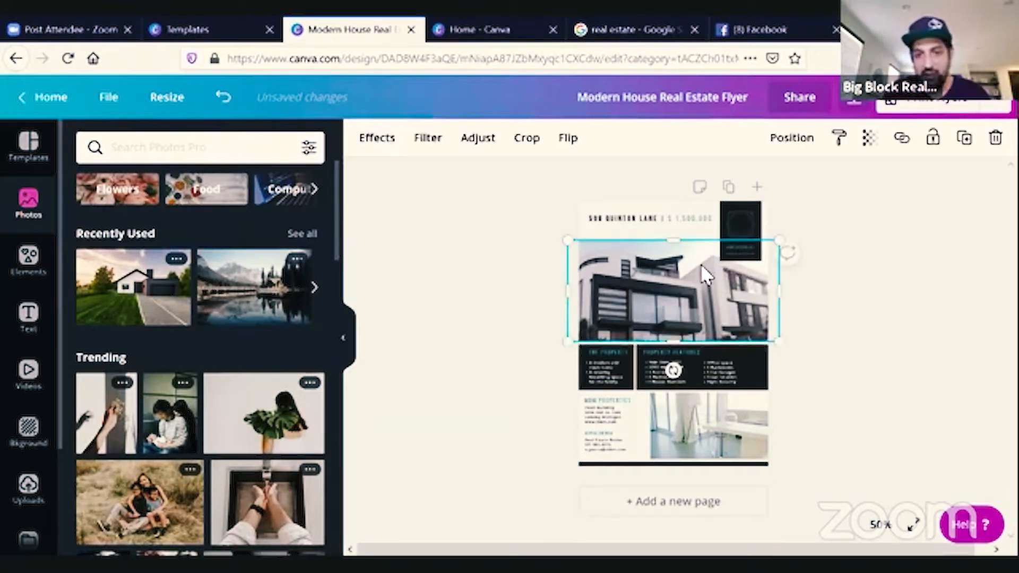
pyautogui.click(949, 313)
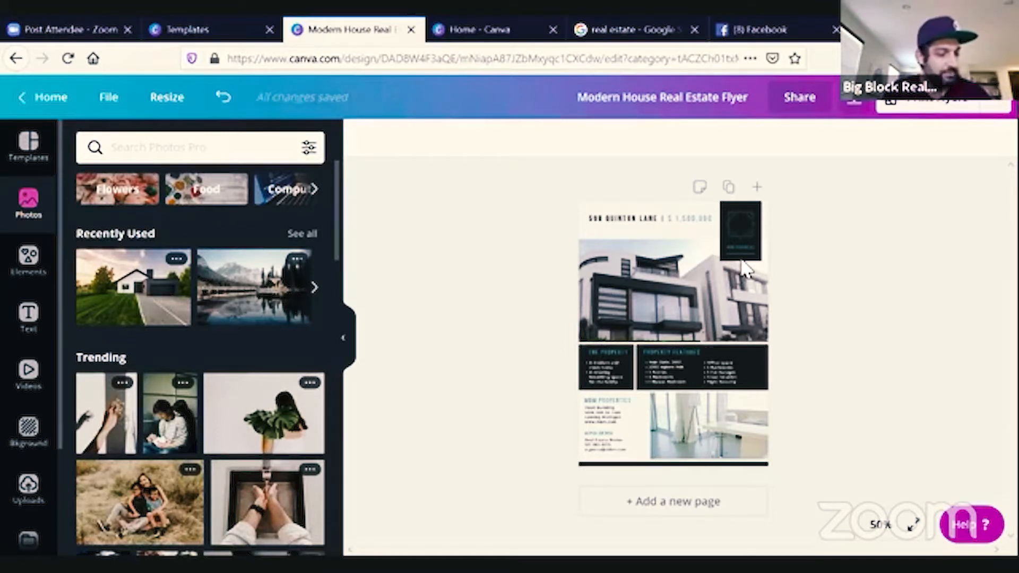
# Change the street address in the flyer's header line to 123 BIG ST.
pyautogui.click(742, 234)
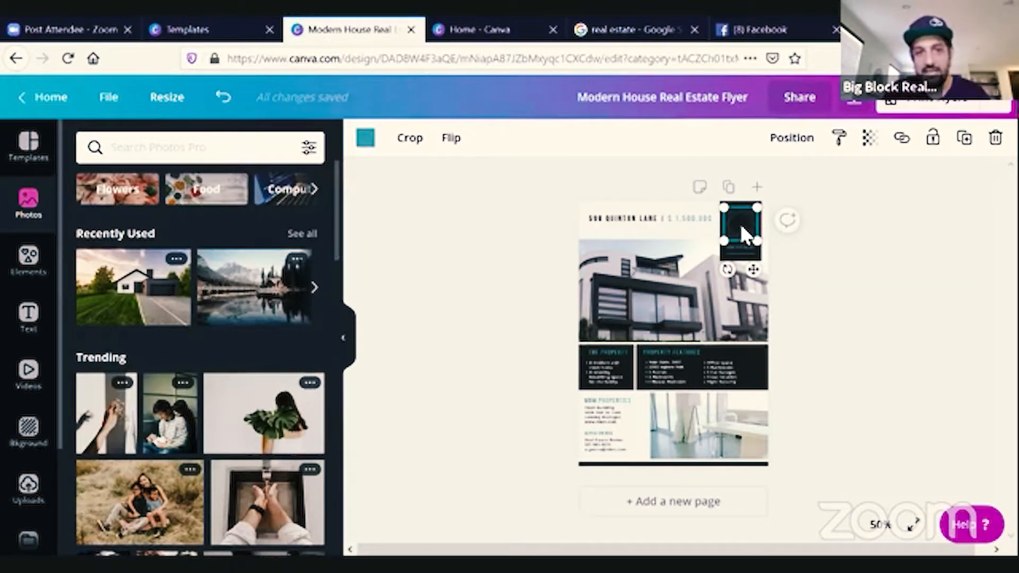
pyautogui.click(741, 249)
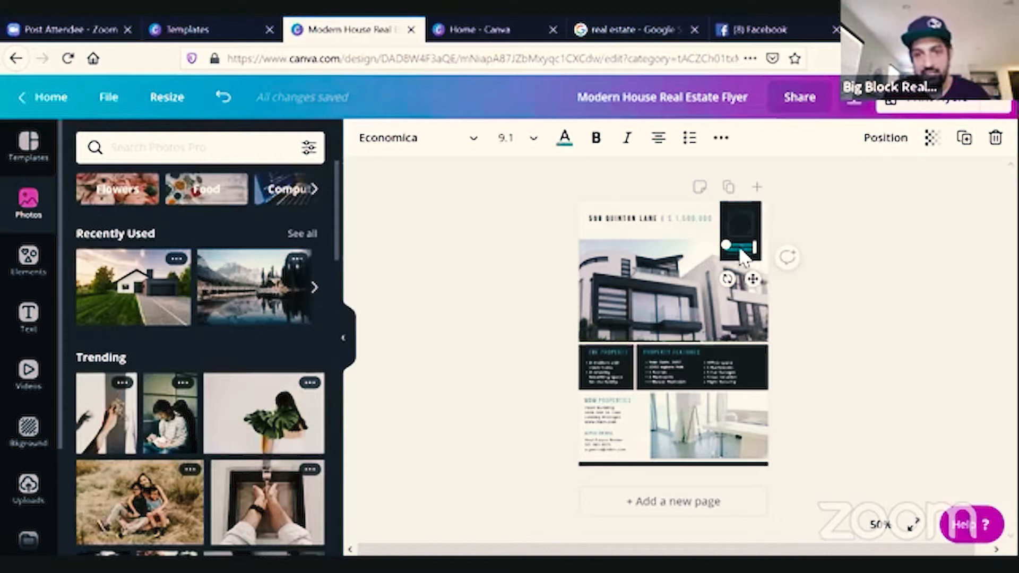
pyautogui.click(678, 223)
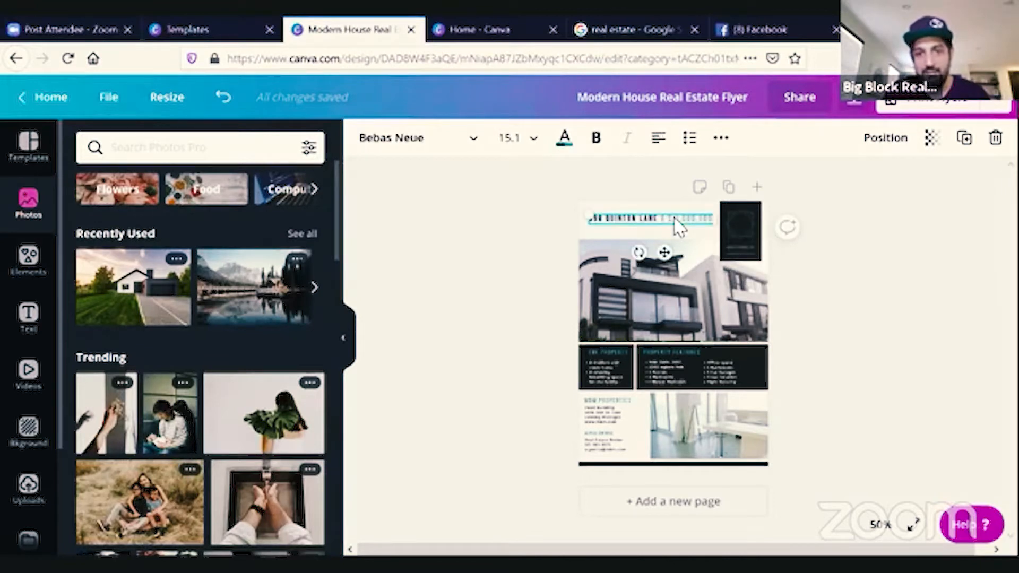
pyautogui.moveTo(656, 220); pyautogui.dragTo(507, 233)
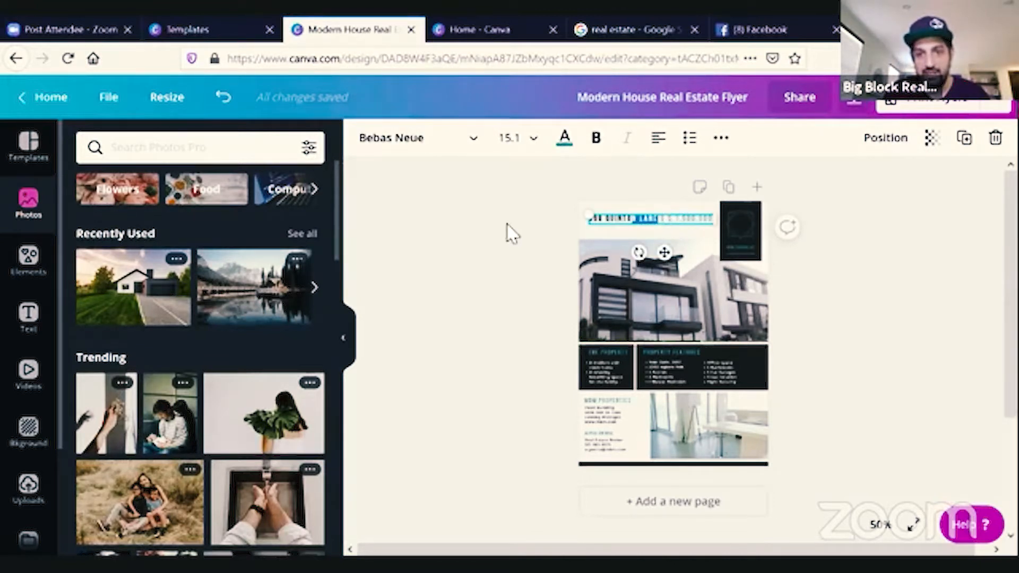
pyautogui.press('BackSpace')
pyautogui.press('BackSpace')
pyautogui.press('BackSpace')
pyautogui.press('BackSpace')
pyautogui.press('BackSpace')
pyautogui.press('BackSpace')
pyautogui.press('BackSpace')
pyautogui.press('BackSpace')
pyautogui.press('BackSpace')
pyautogui.press('BackSpace')
pyautogui.press('BackSpace')
pyautogui.press('BackSpace')
pyautogui.write('123 BIG ST')
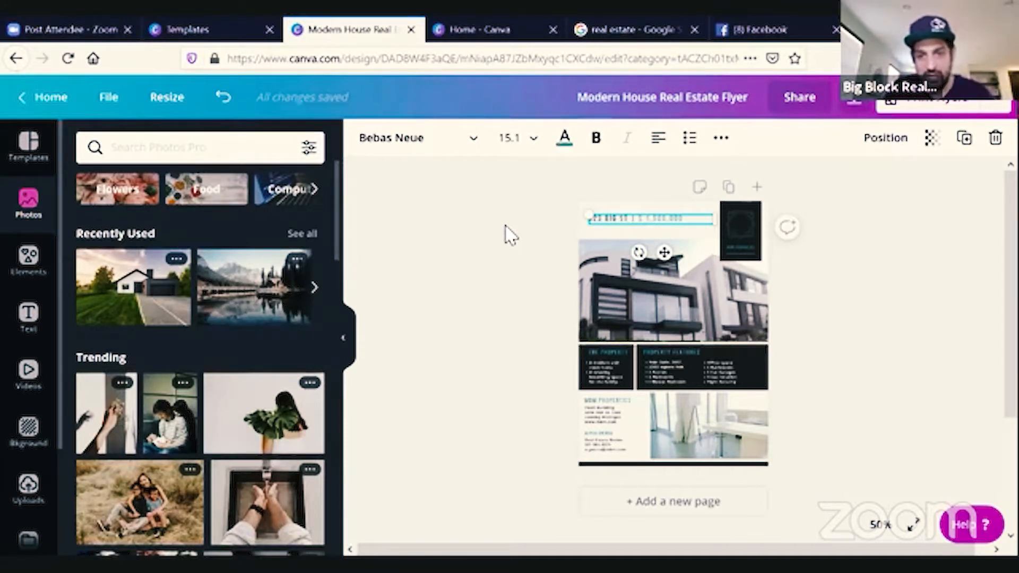
# Delete the original modern building photo covering the new house photo at the top.
pyautogui.scroll(-1, 557, 273)
pyautogui.scroll(1, 597, 352)
pyautogui.click(595, 352)
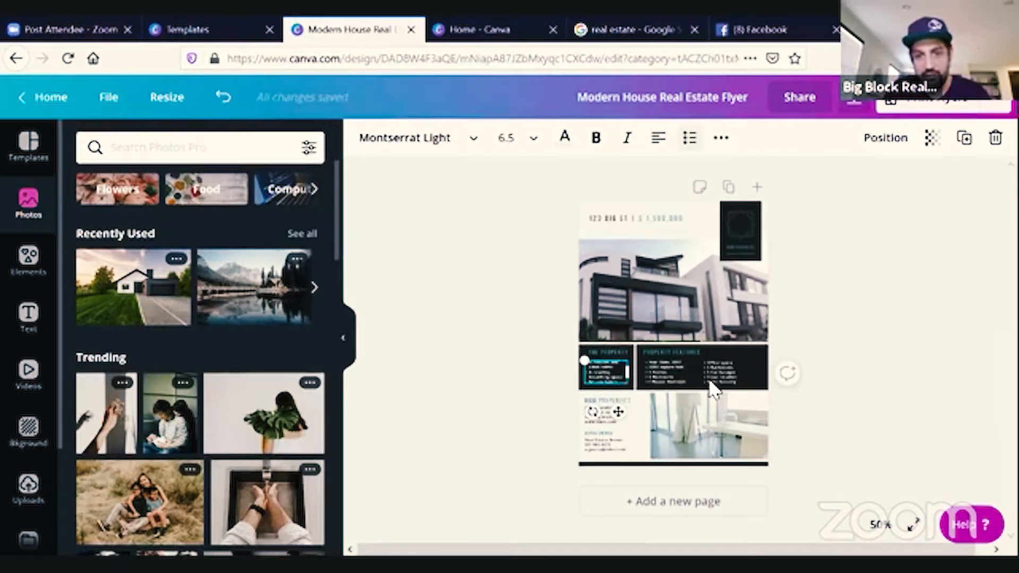
pyautogui.click(717, 439)
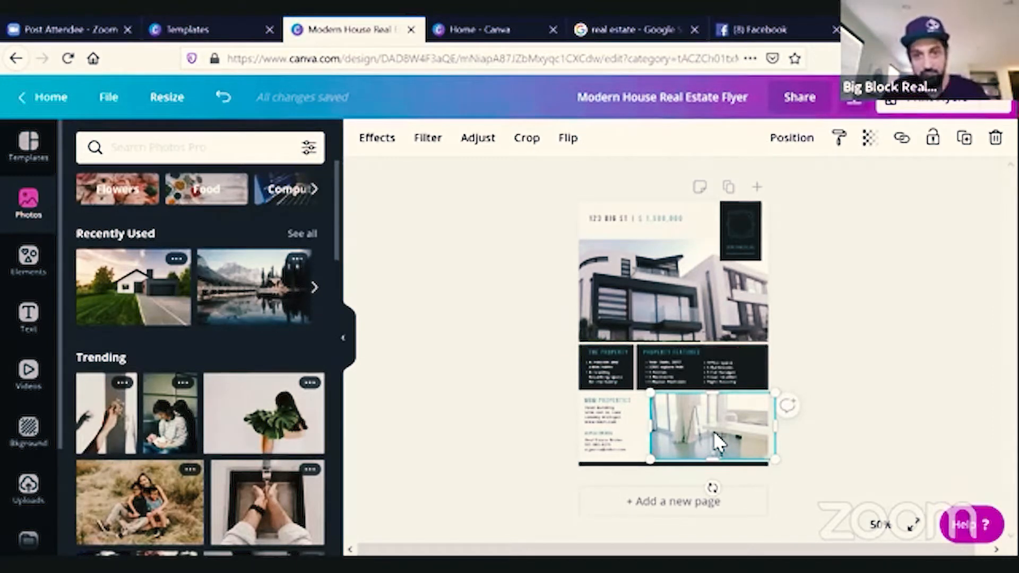
pyautogui.click(694, 273)
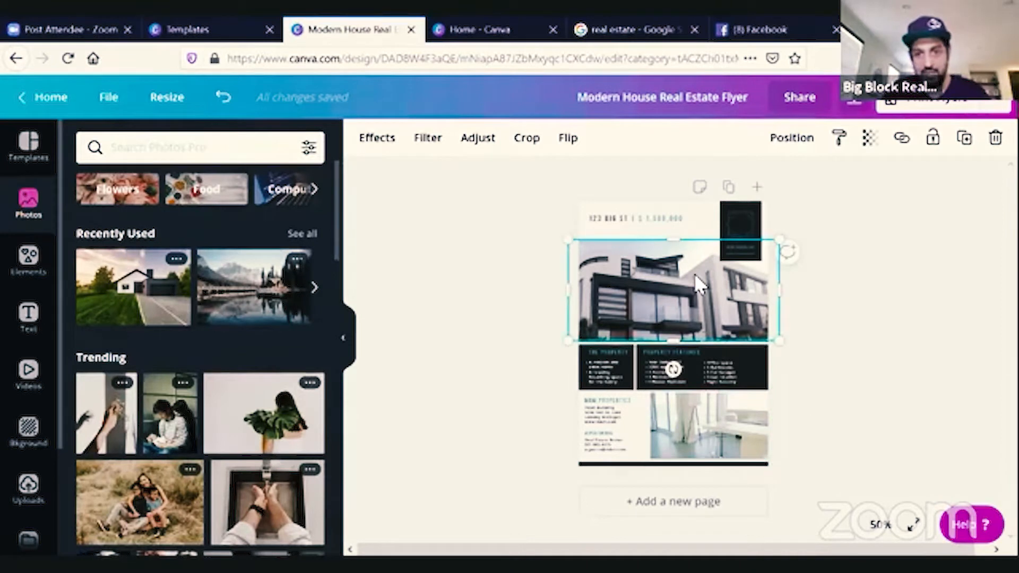
pyautogui.press('Delete')
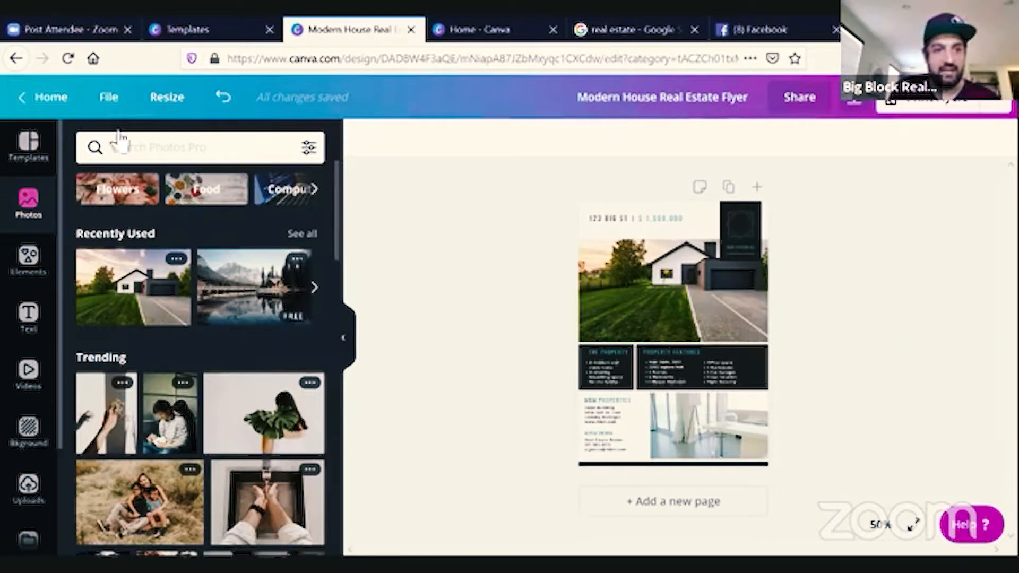
# Return to the home page and start a new Instagram Post design.
pyautogui.click(26, 159)
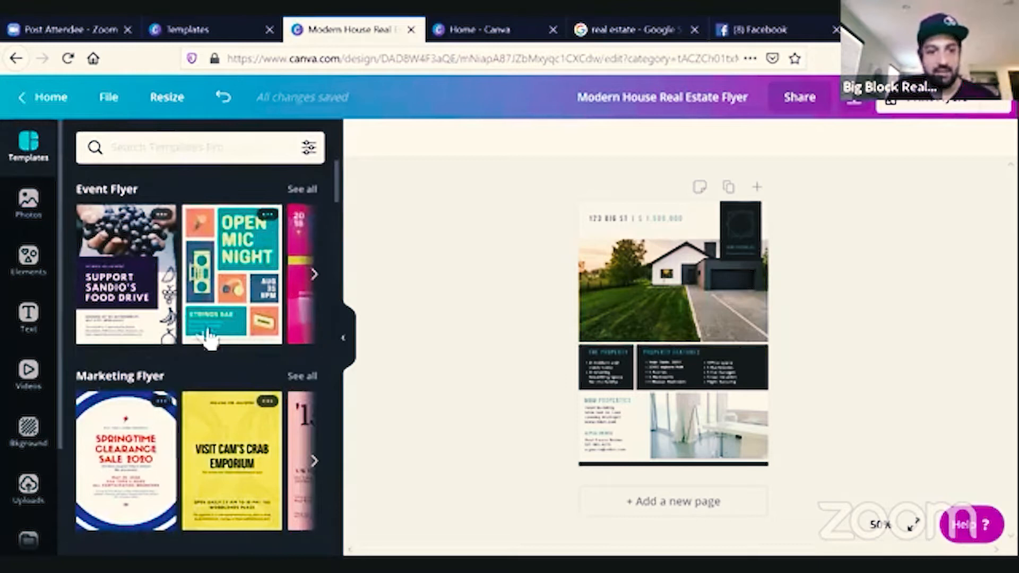
pyautogui.click(57, 99)
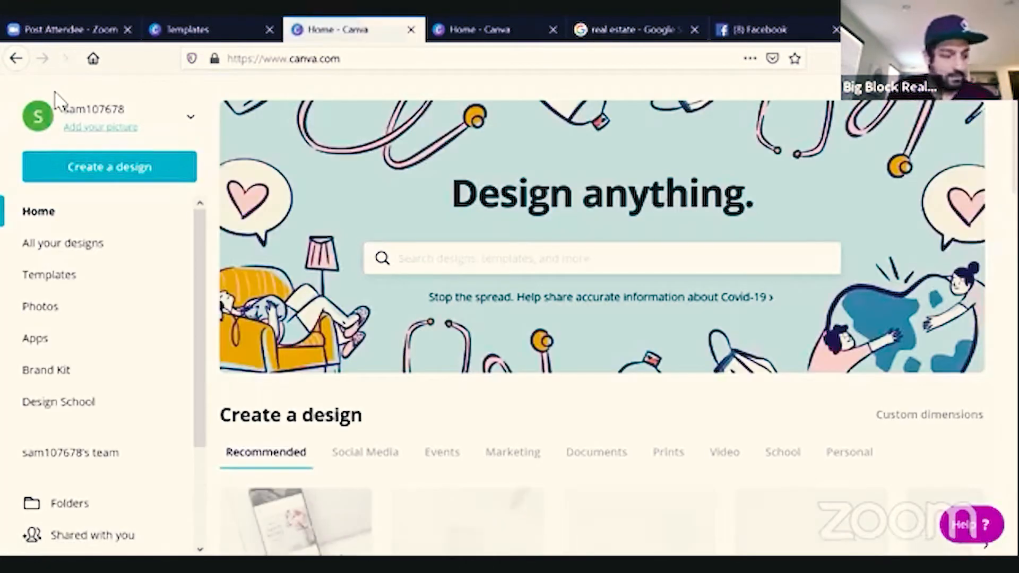
pyautogui.scroll(-3, 541, 481)
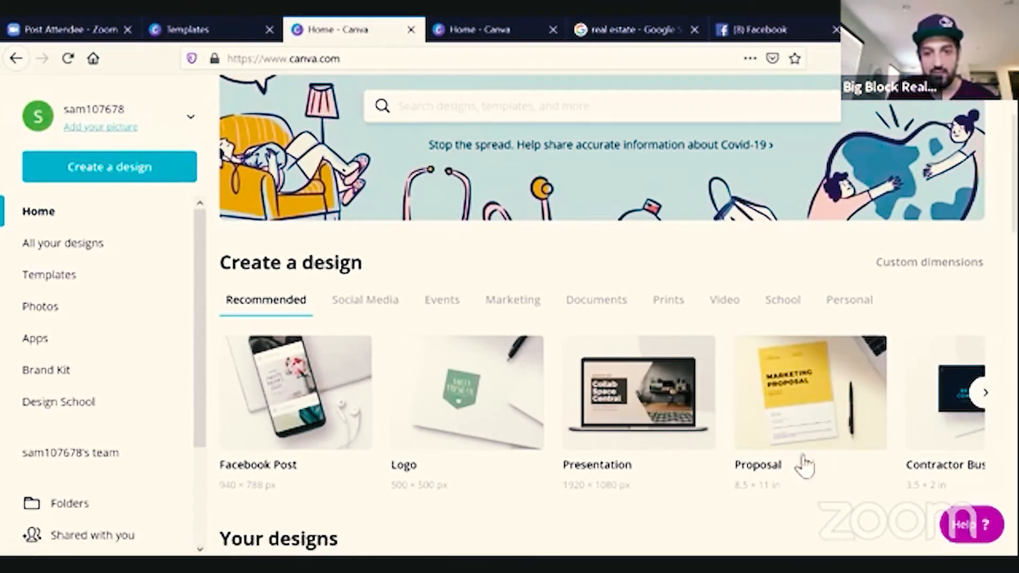
pyautogui.click(982, 398)
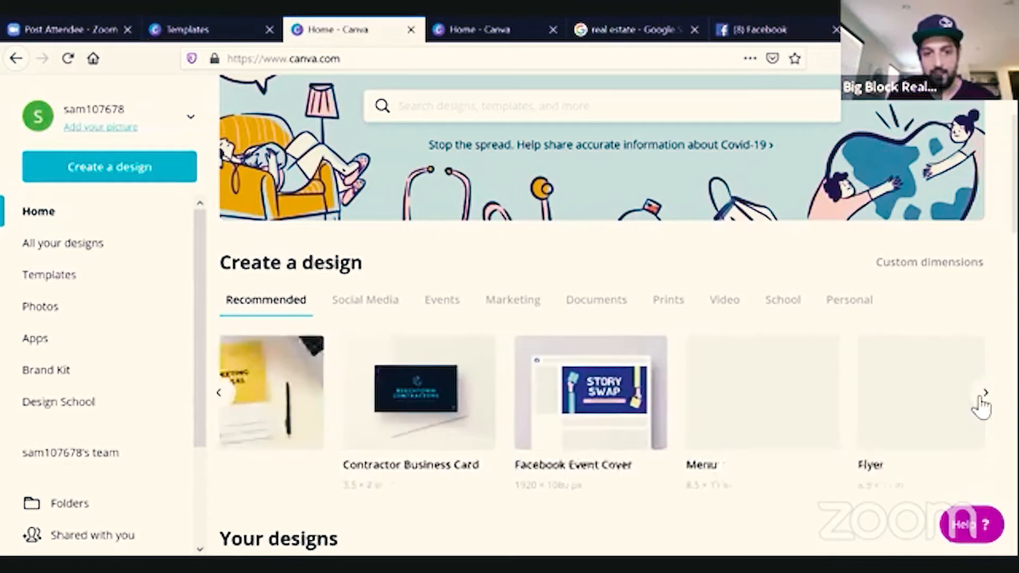
pyautogui.click(983, 404)
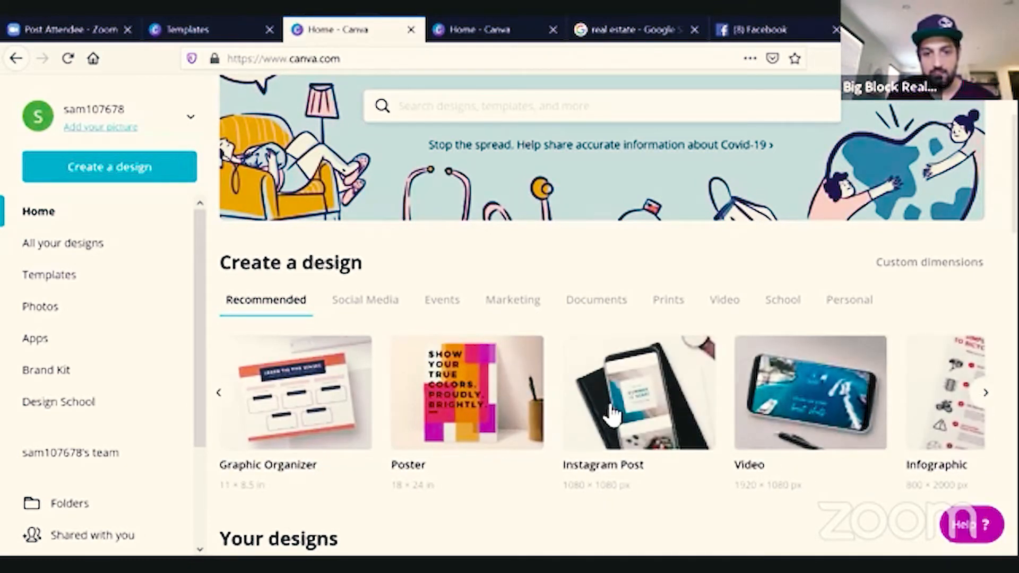
pyautogui.click(613, 414)
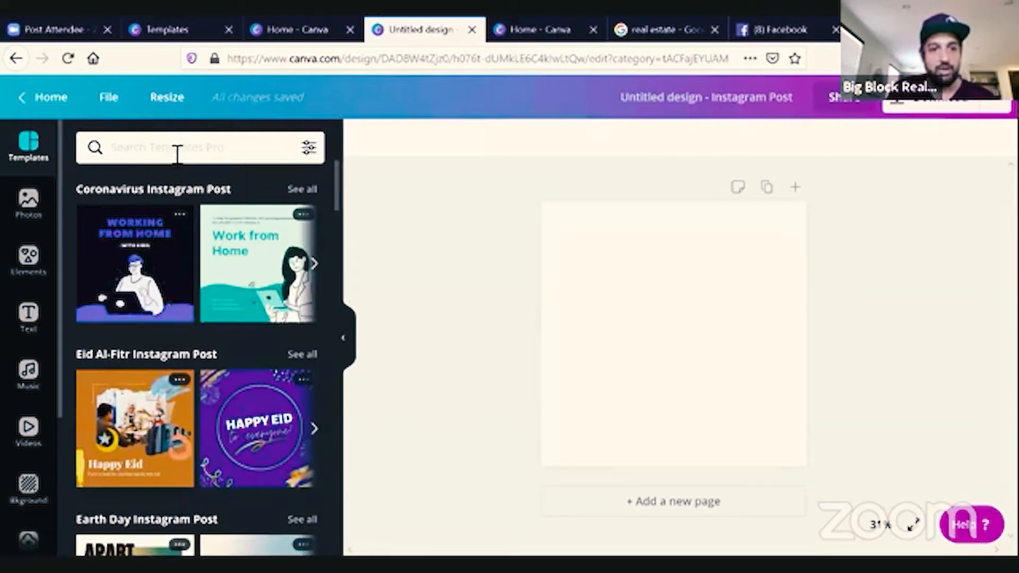
# Search the templates for real estate and apply the Open House template to the post.
pyautogui.click(177, 155)
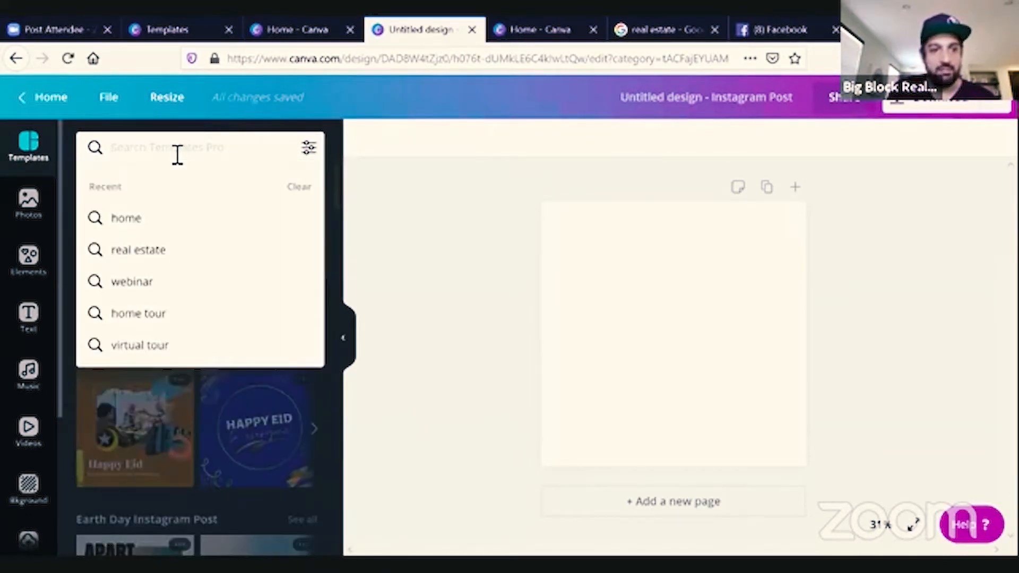
pyautogui.click(145, 250)
pyautogui.scroll(-2, 153, 265)
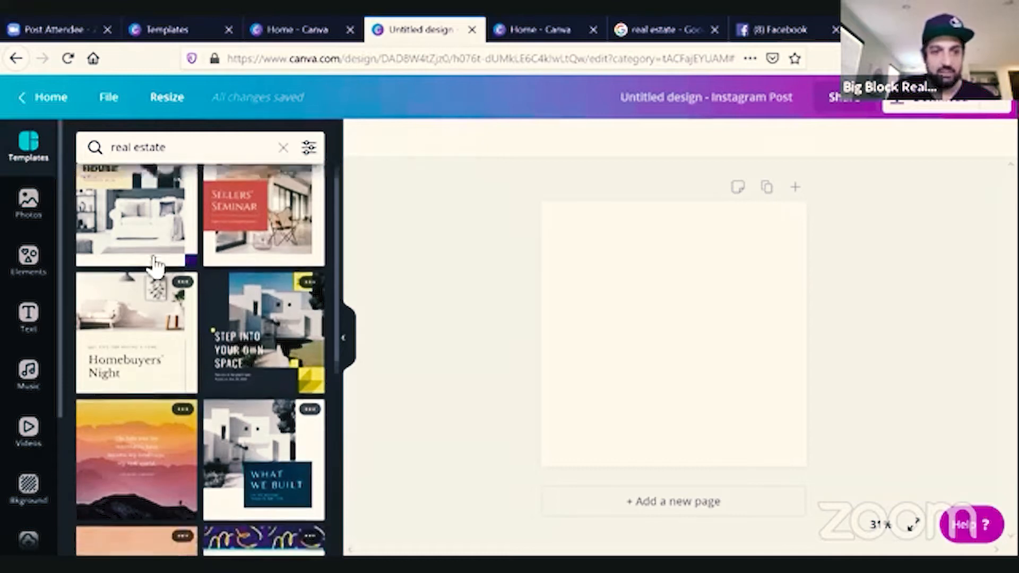
pyautogui.scroll(1, 154, 265)
pyautogui.scroll(1, 154, 265)
pyautogui.click(128, 242)
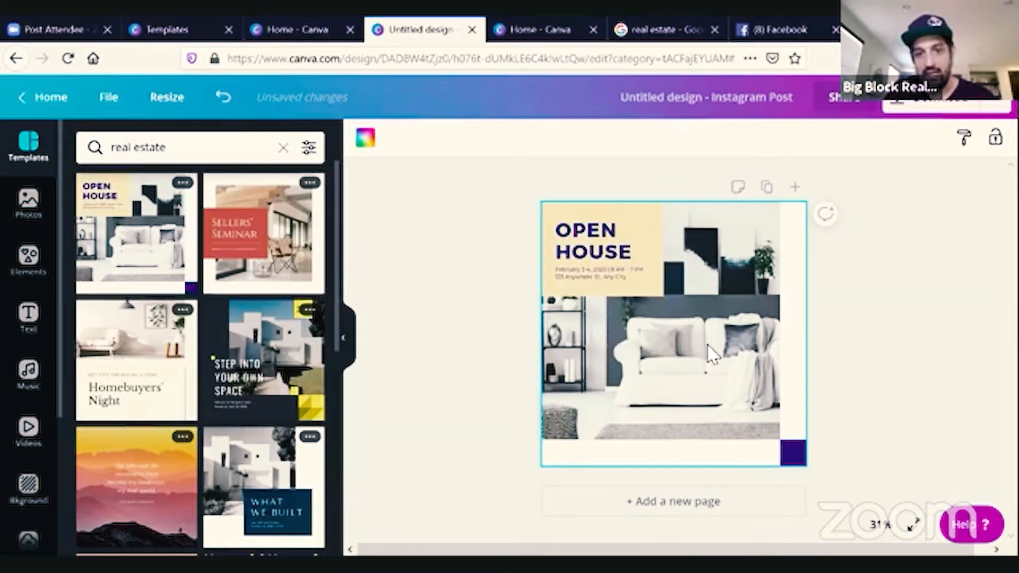
# Replace the date and address line under OPEN HOUSE with the text "This is my new text custom made here".
pyautogui.click(626, 228)
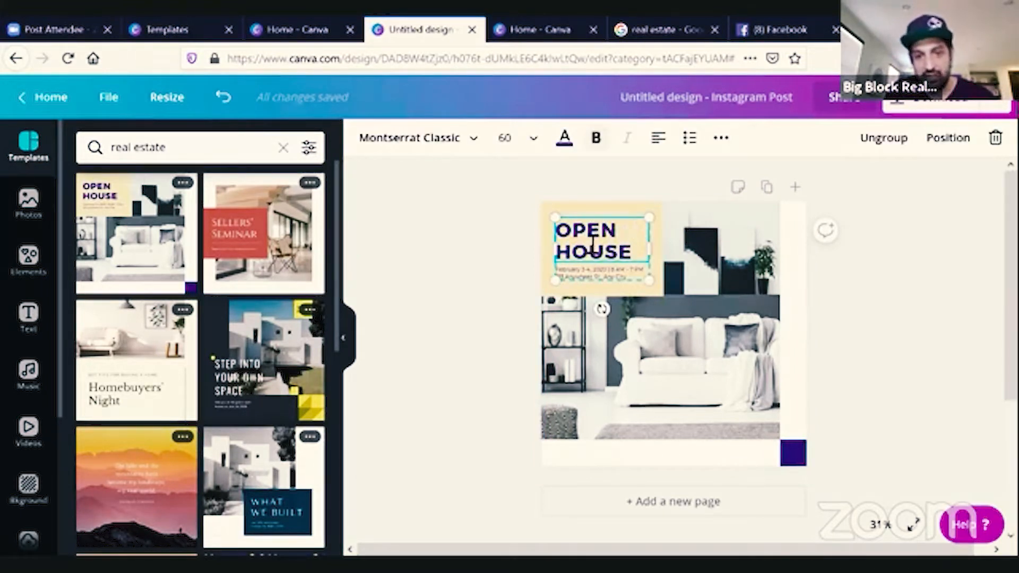
pyautogui.click(601, 276)
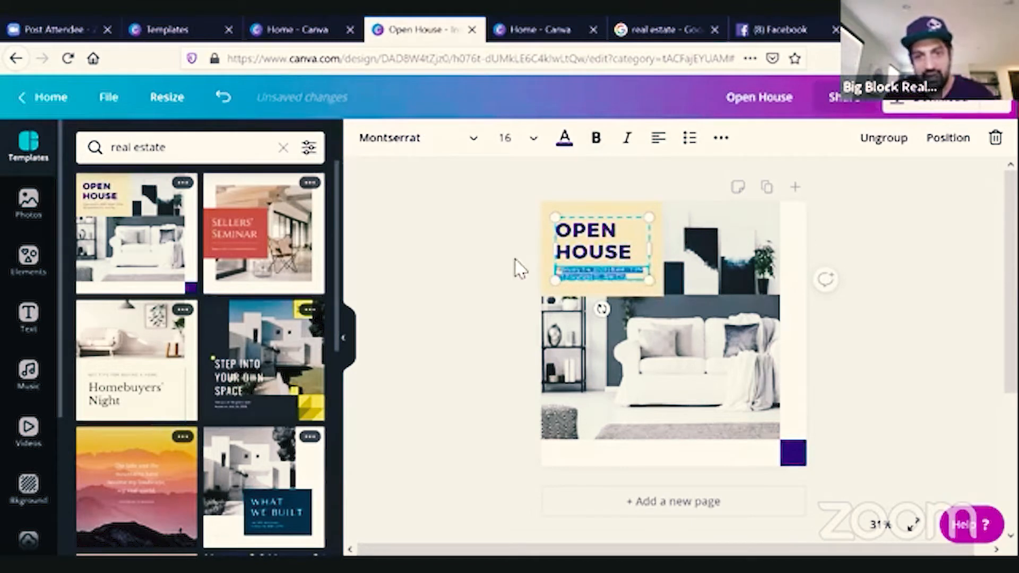
pyautogui.press('Delete')
pyautogui.write('This is my')
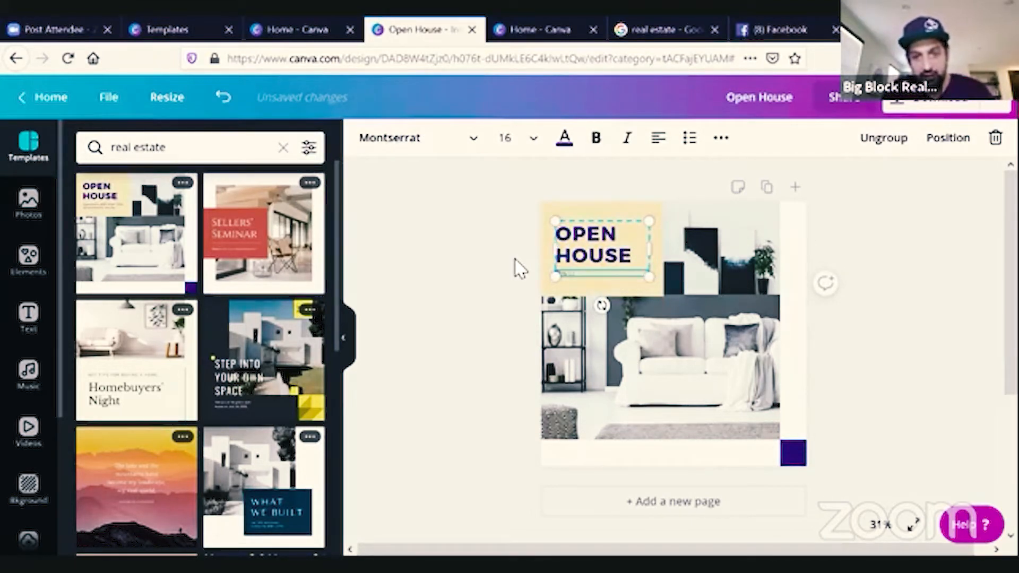
pyautogui.write(' new listing in the')
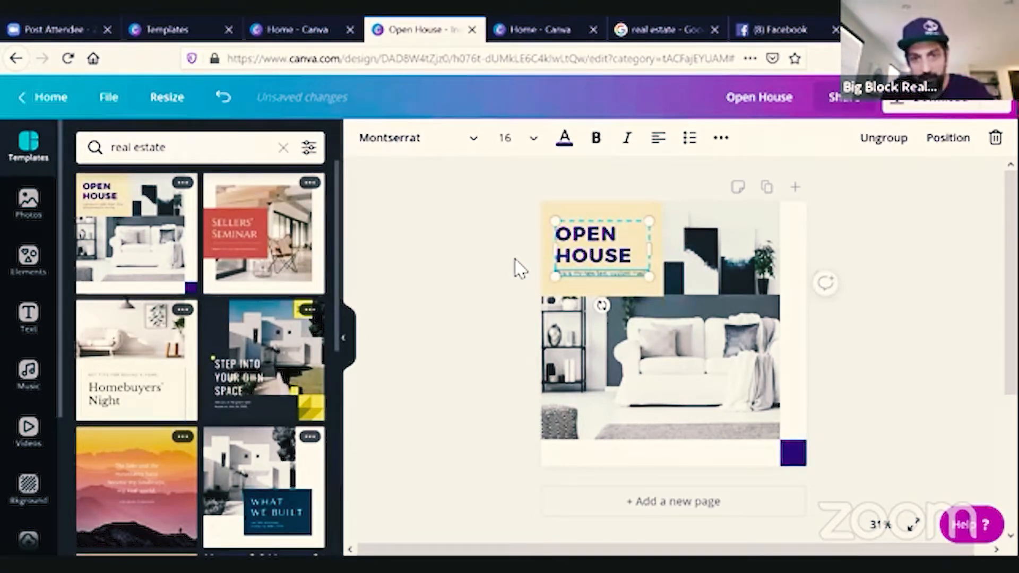
pyautogui.write(' neighborhood')
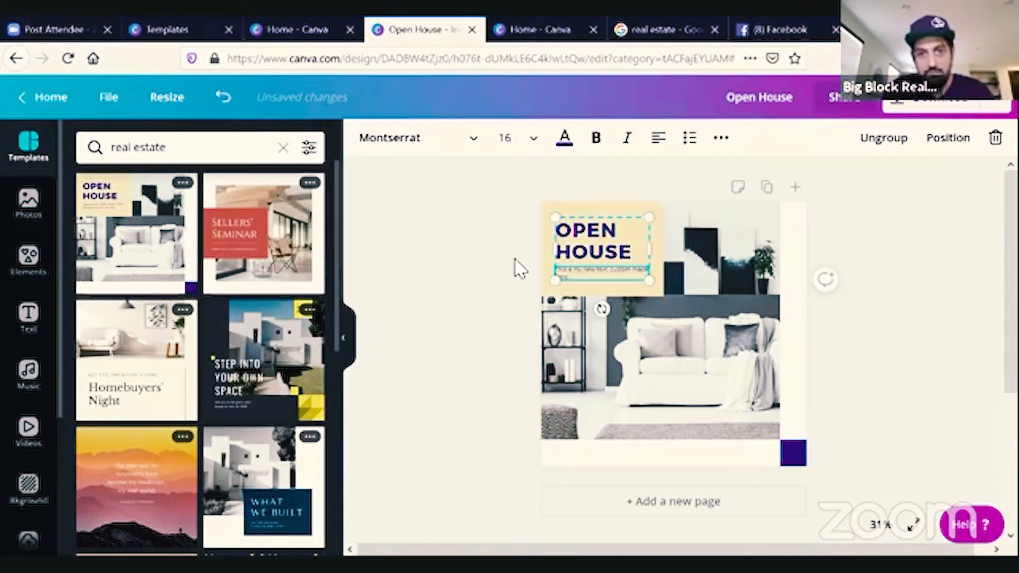
# Change the headline box's background color to the dark green brand color.
pyautogui.click(589, 212)
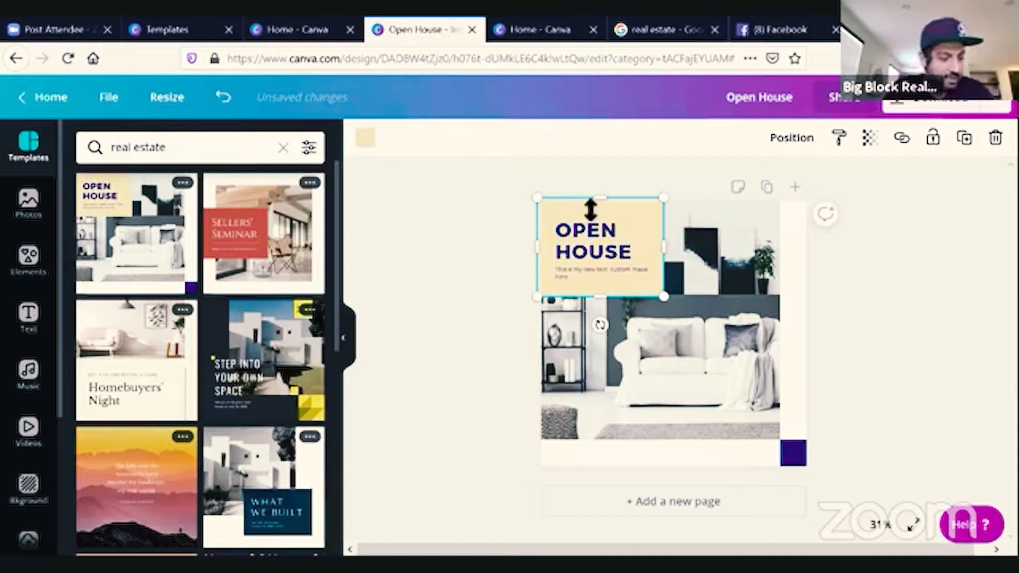
pyautogui.click(365, 139)
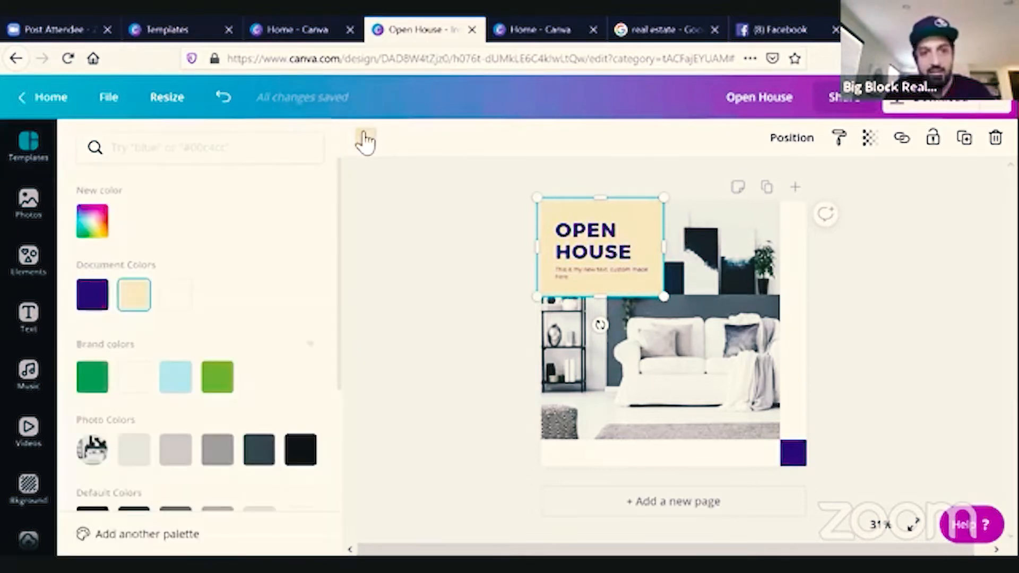
pyautogui.click(98, 378)
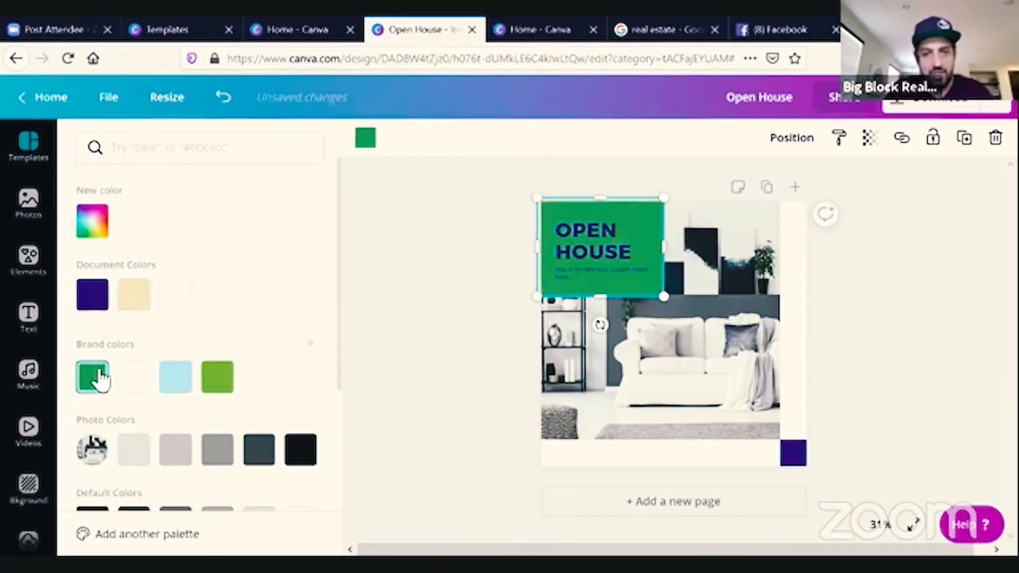
pyautogui.click(486, 265)
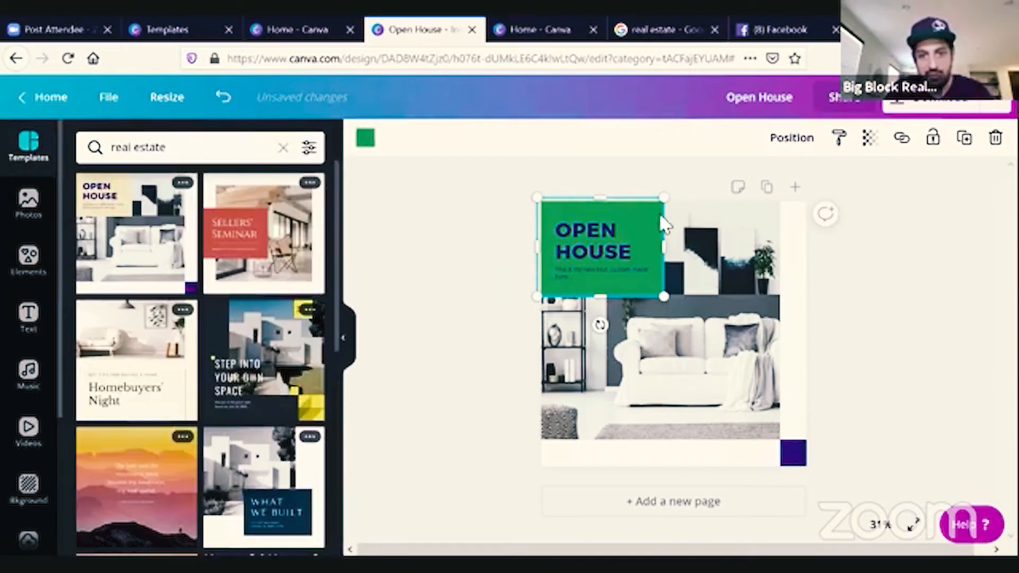
# Change the OPEN HOUSE headline text color to white.
pyautogui.click(610, 250)
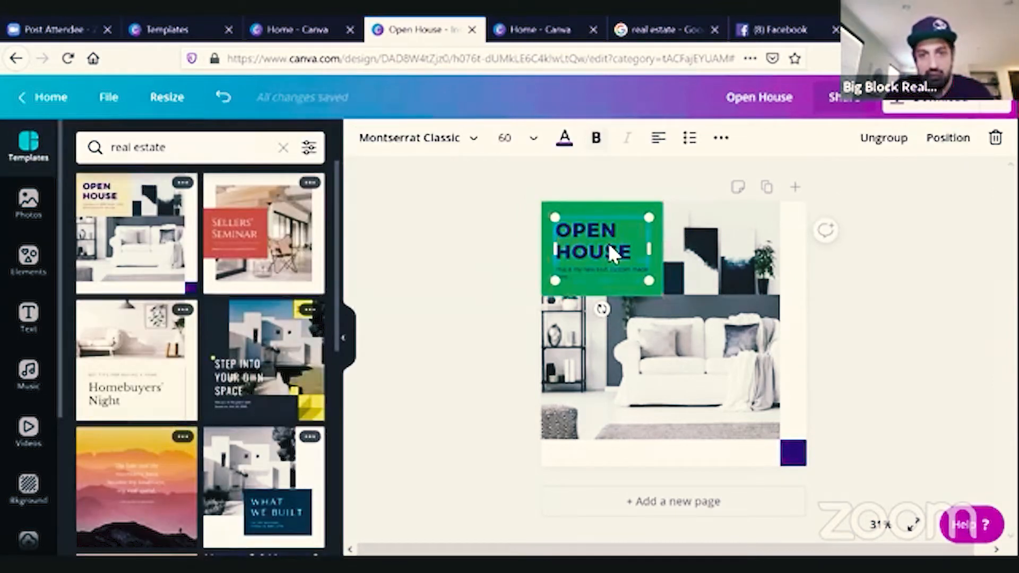
pyautogui.doubleClick(637, 250)
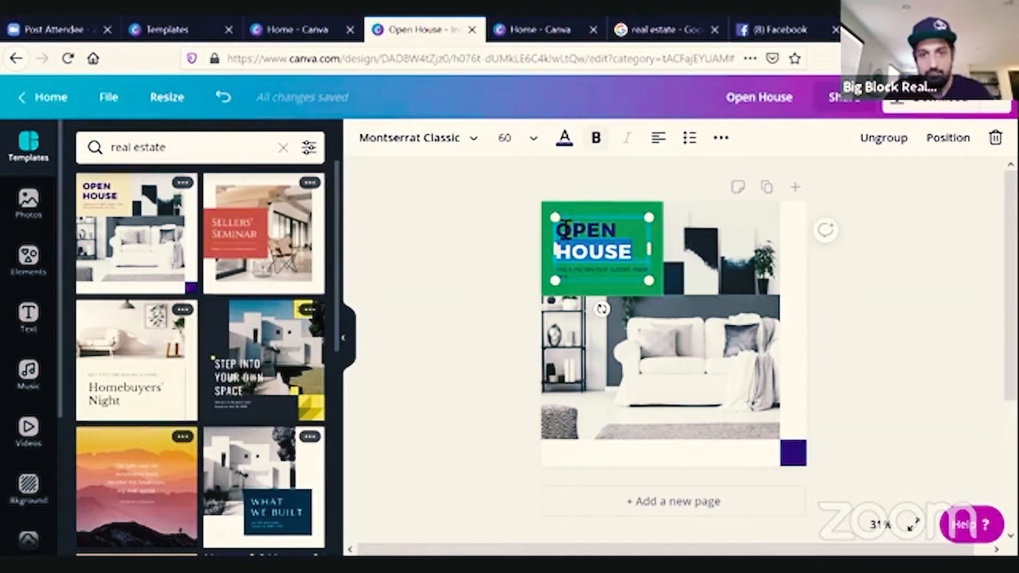
pyautogui.moveTo(554, 226); pyautogui.dragTo(635, 254)
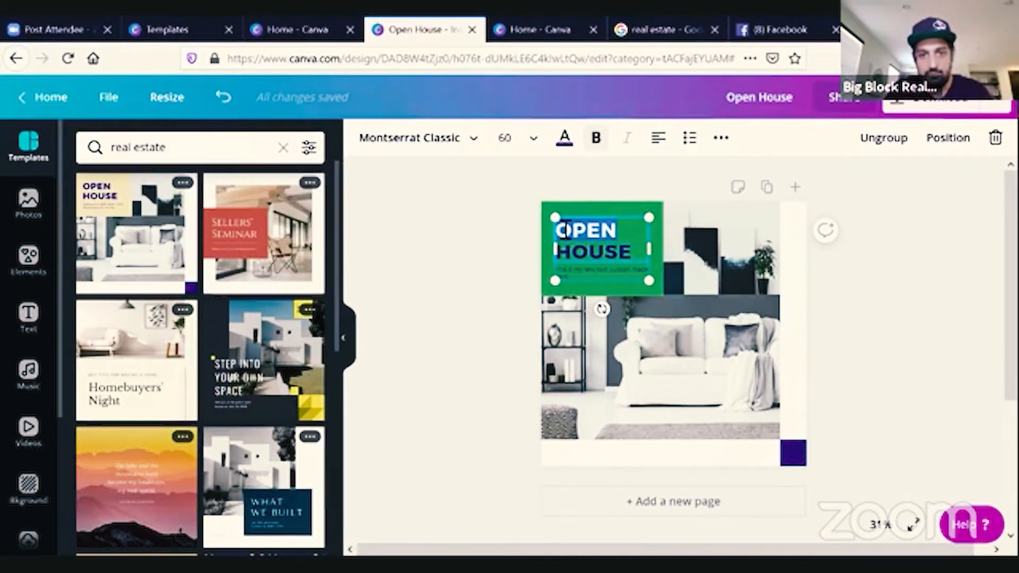
pyautogui.click(563, 151)
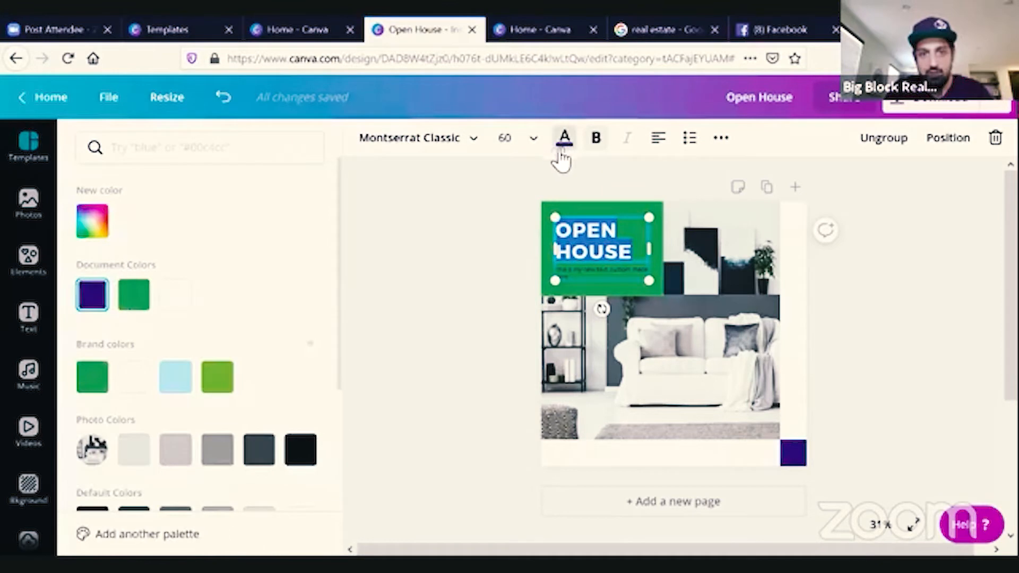
pyautogui.click(186, 301)
pyautogui.press('Escape')
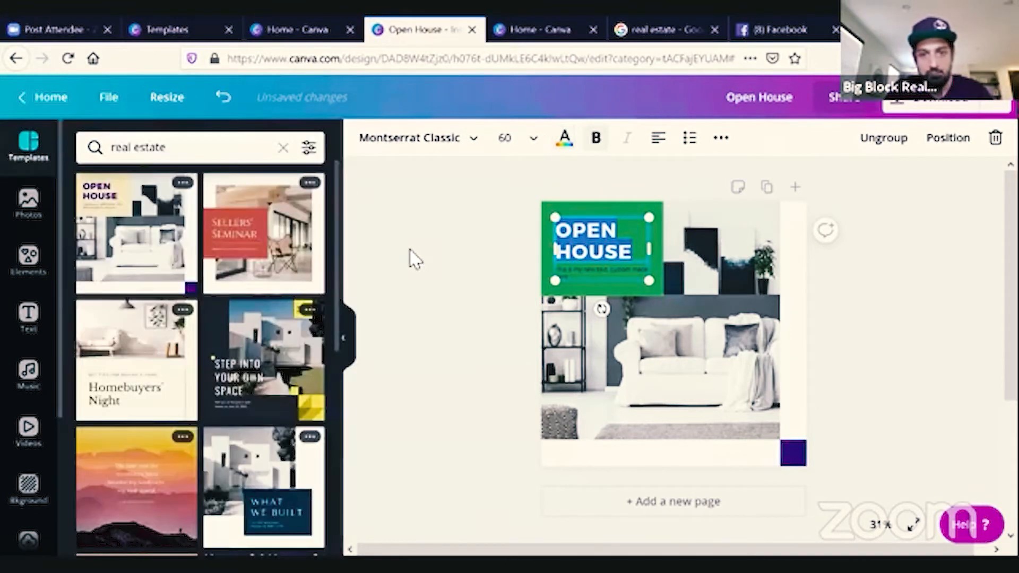
pyautogui.click(450, 247)
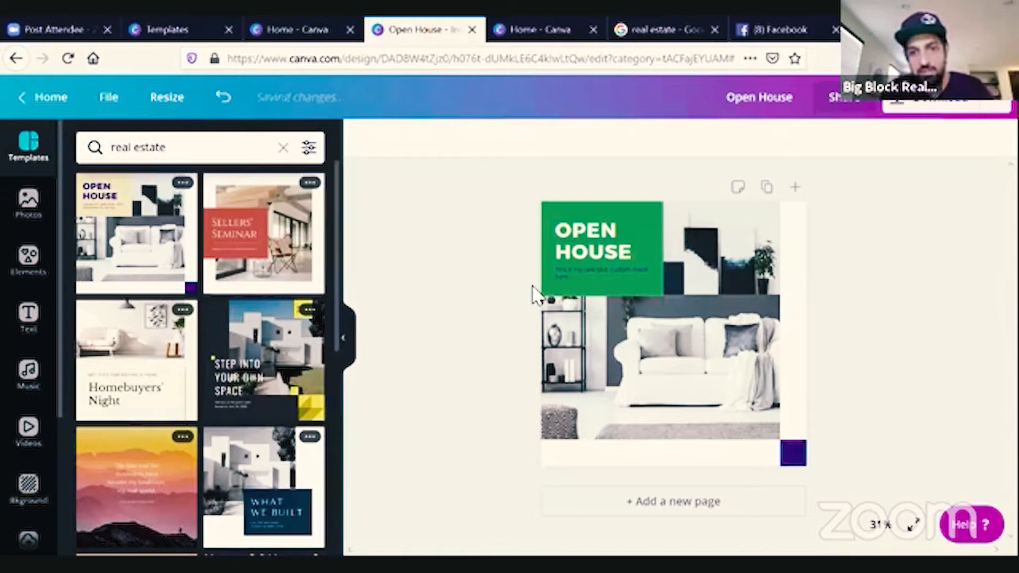
# Try the Cali and Peony filters on the living-room photo, then reset it to no filter.
pyautogui.click(716, 374)
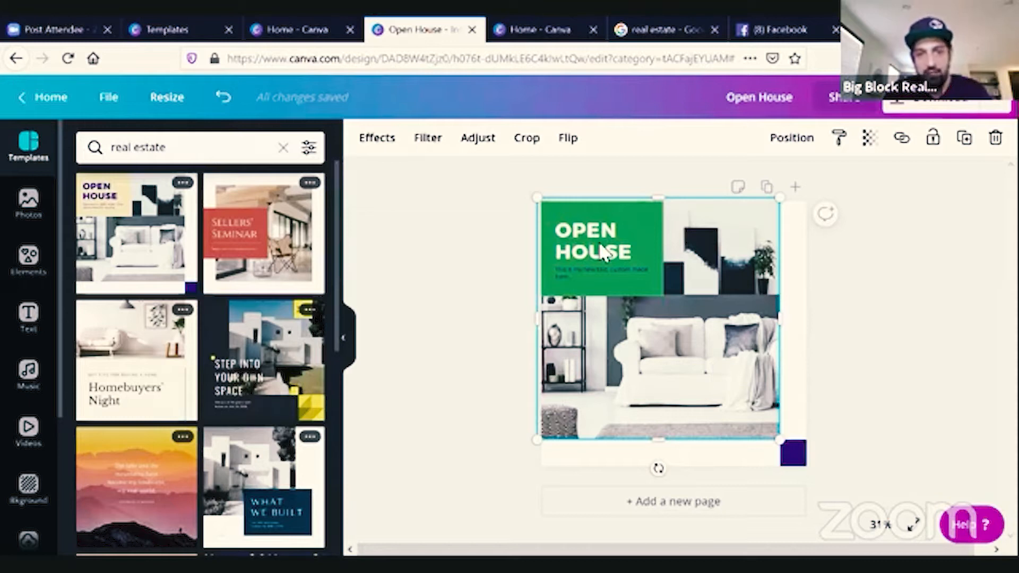
pyautogui.click(433, 140)
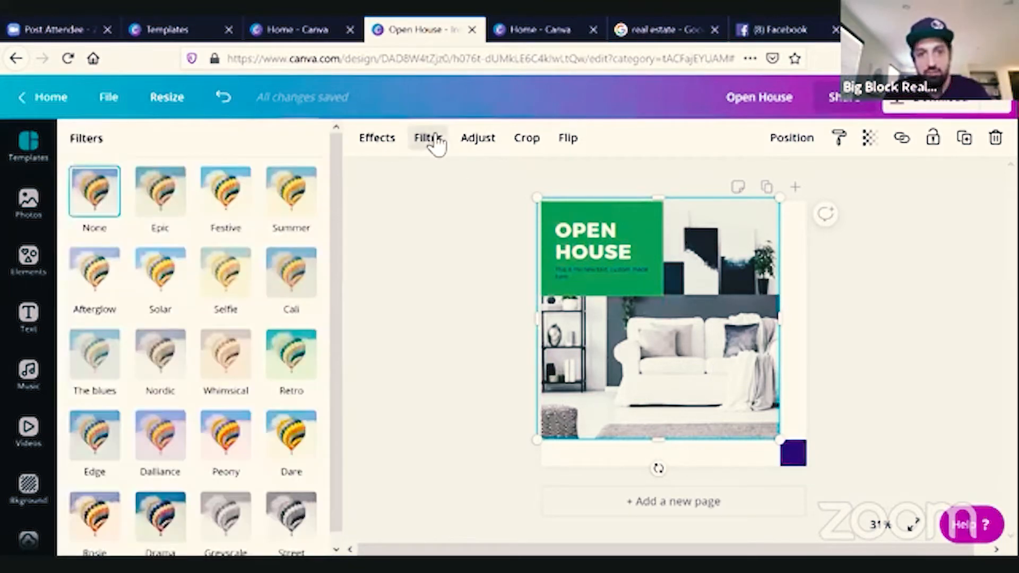
pyautogui.click(290, 301)
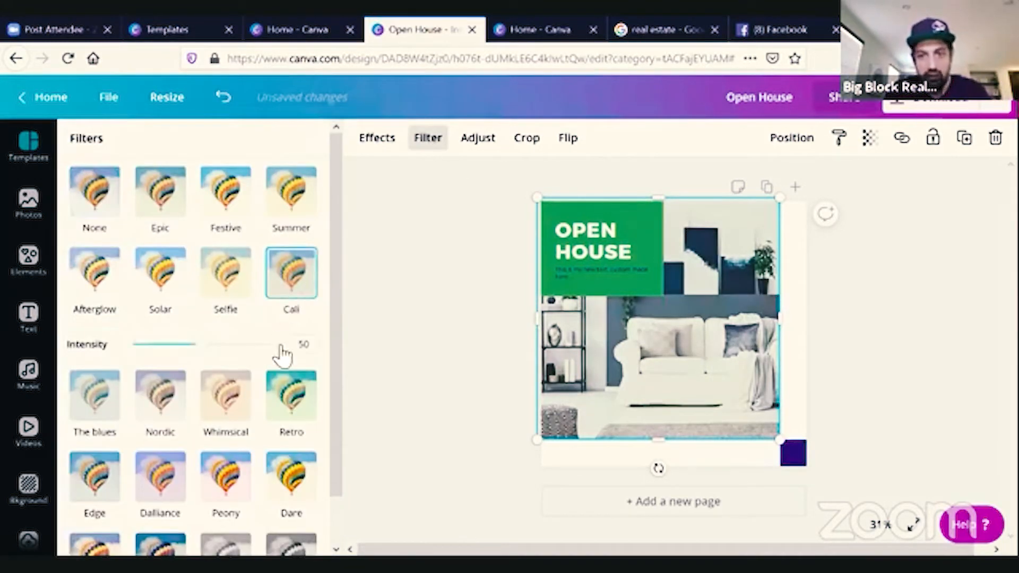
pyautogui.click(241, 470)
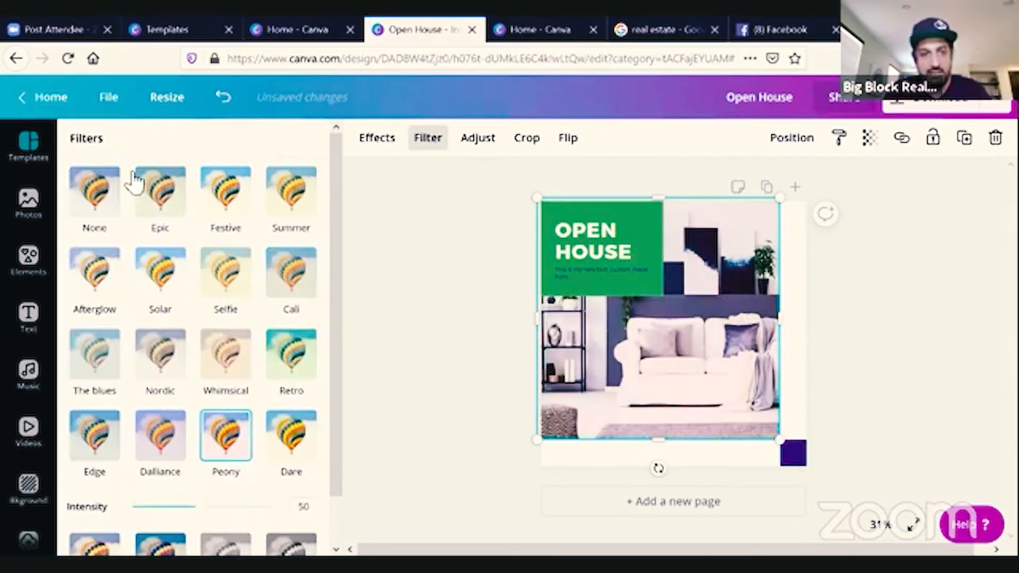
pyautogui.click(99, 203)
pyautogui.click(404, 293)
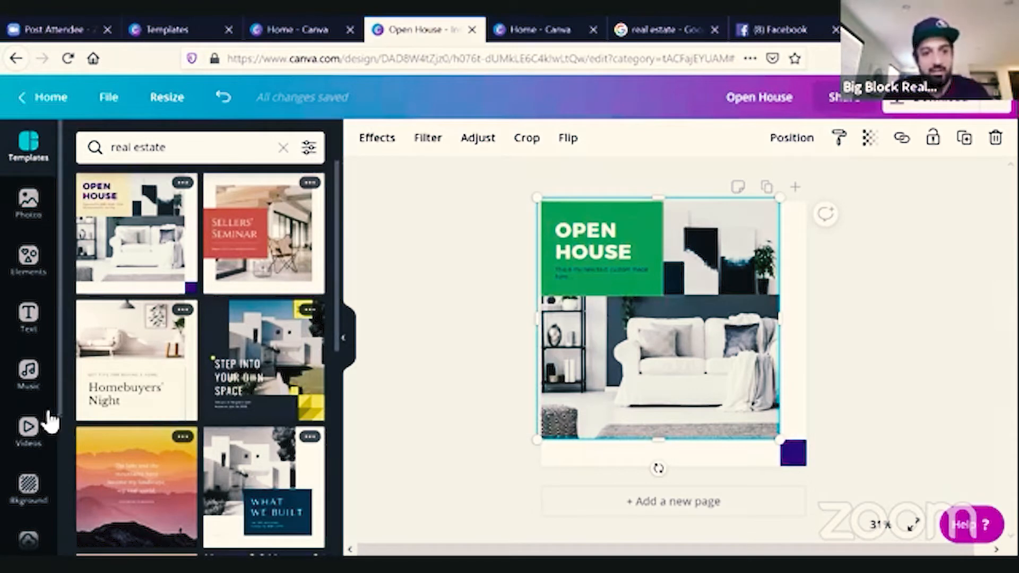
# Add a heading text box and move it to the white strip beneath the photo.
pyautogui.click(29, 316)
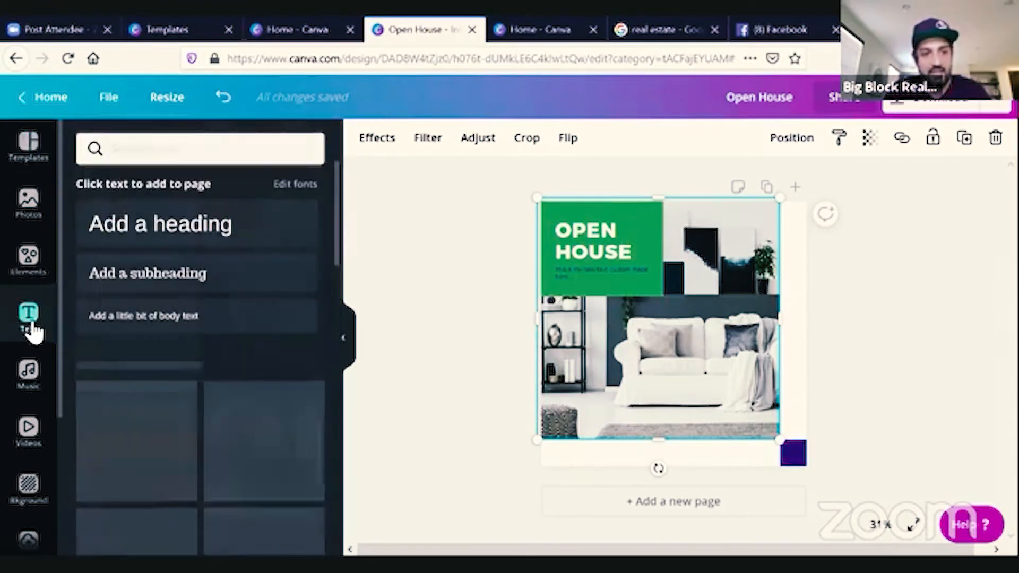
pyautogui.click(171, 231)
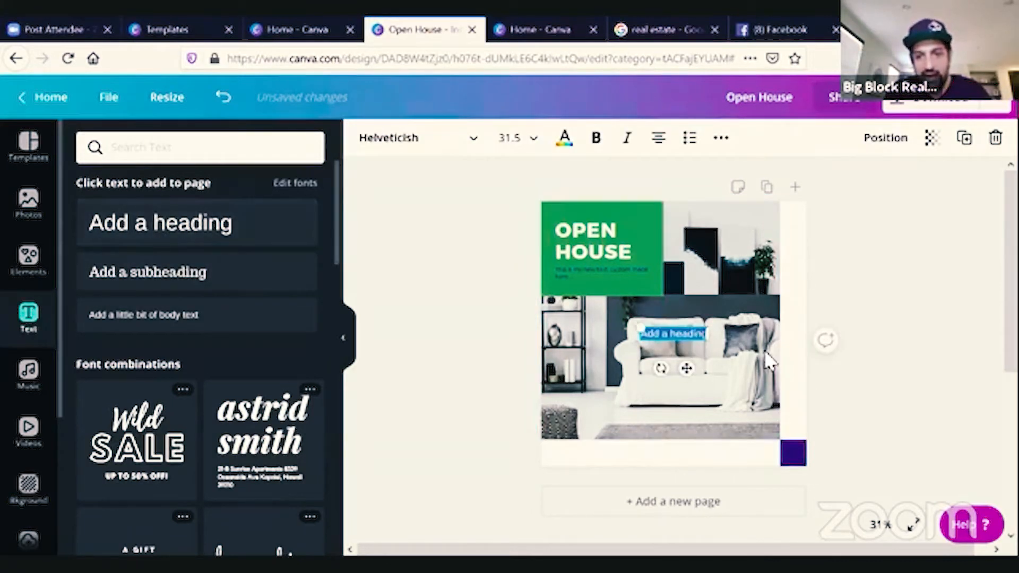
pyautogui.moveTo(688, 368); pyautogui.dragTo(674, 491)
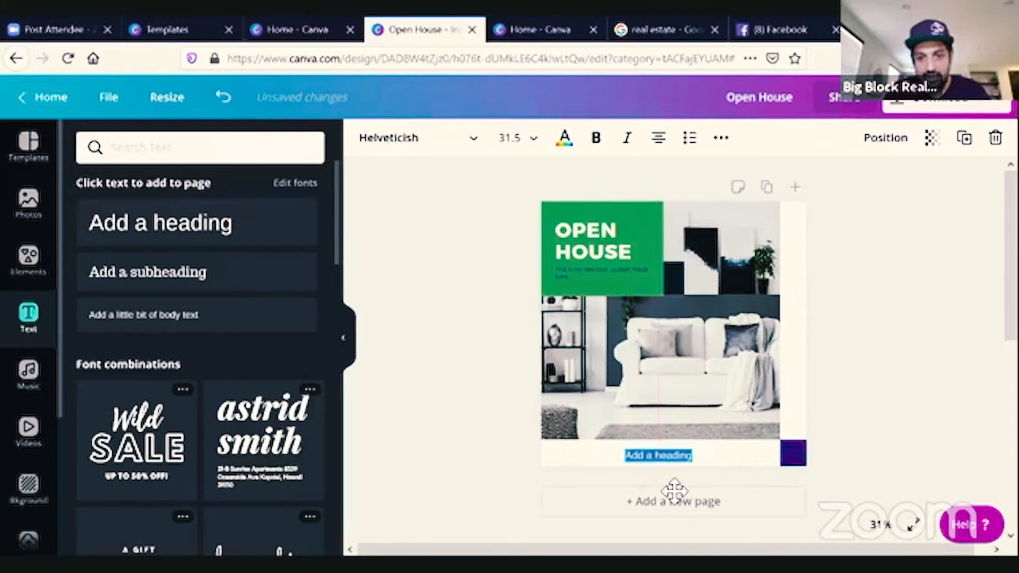
# Set the new heading's text color to black.
pyautogui.click(566, 142)
pyautogui.click(300, 449)
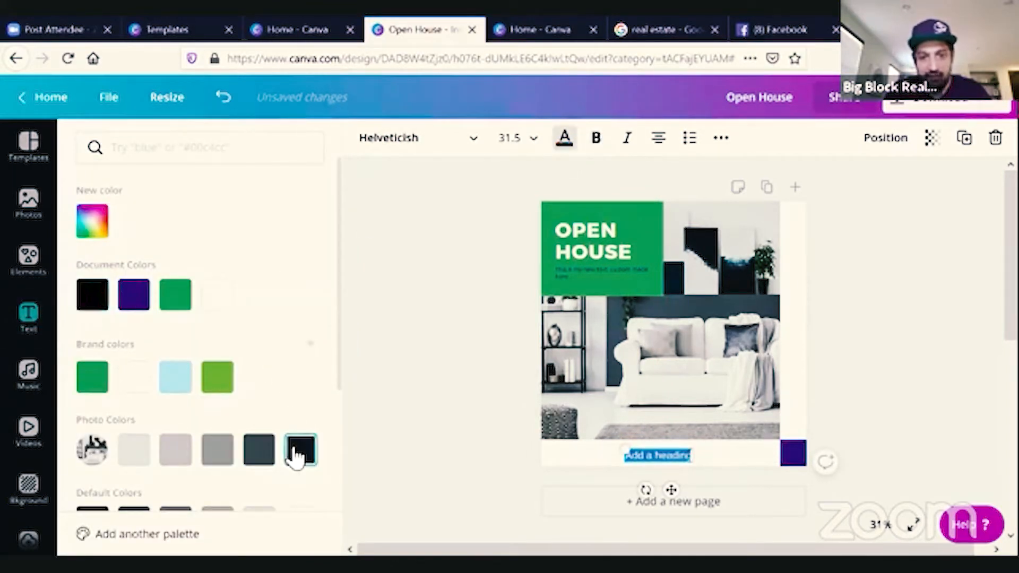
pyautogui.click(440, 387)
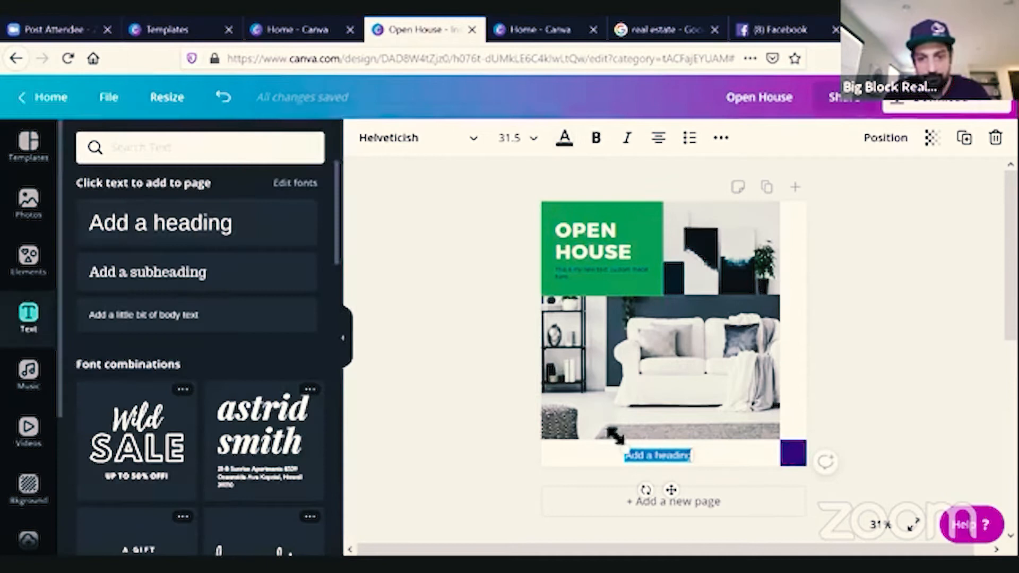
# Replace the heading text with the agent's name, a dash, and the phone area code.
pyautogui.doubleClick(679, 457)
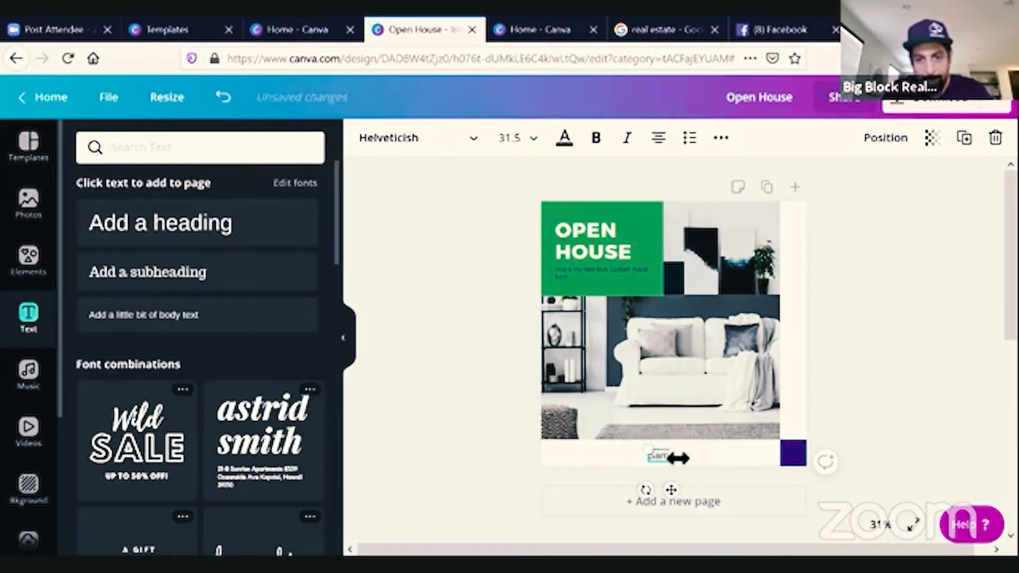
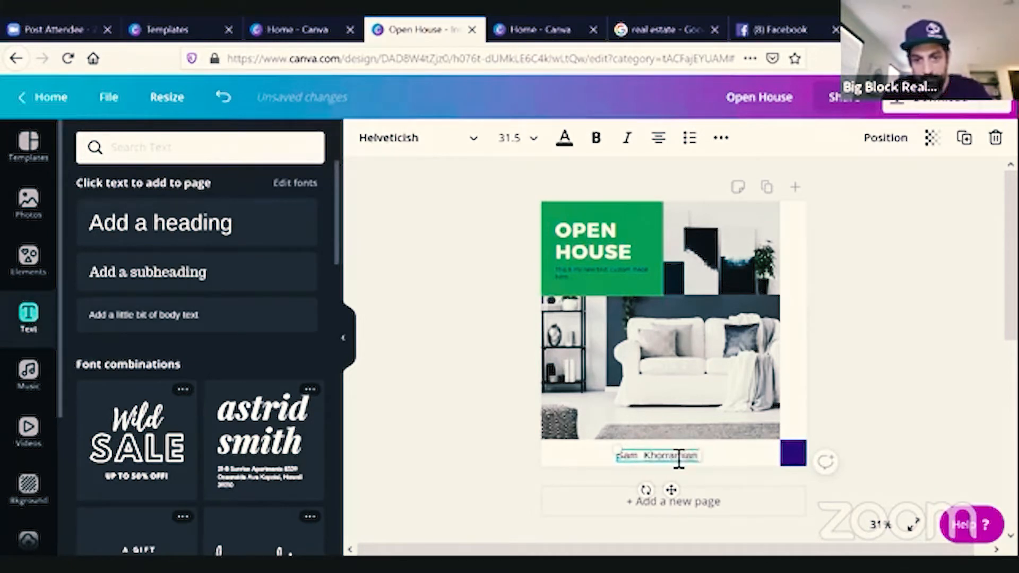
pyautogui.write(' - 858')
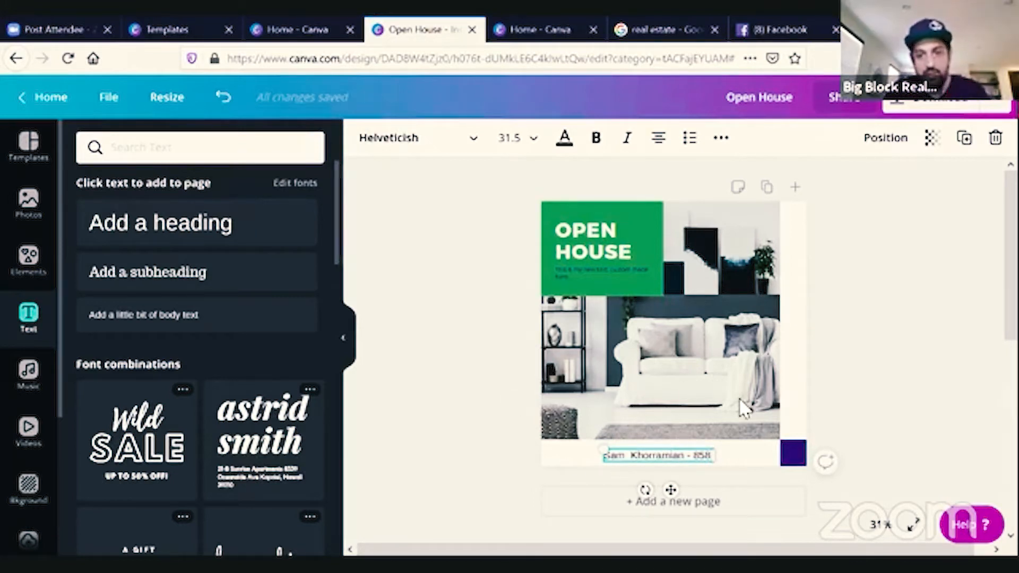
# Change the purple corner square's color to black.
pyautogui.click(798, 460)
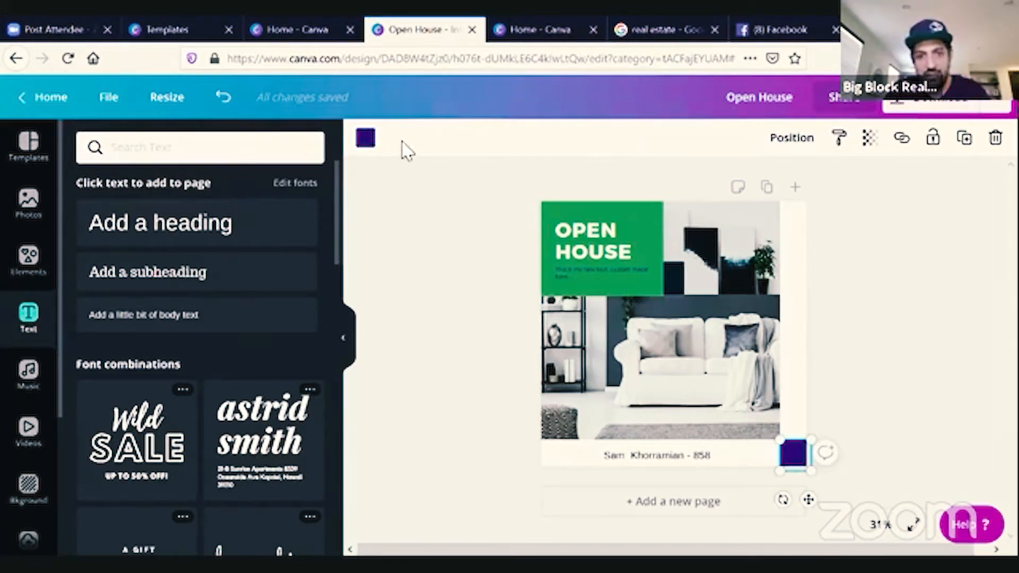
pyautogui.click(371, 149)
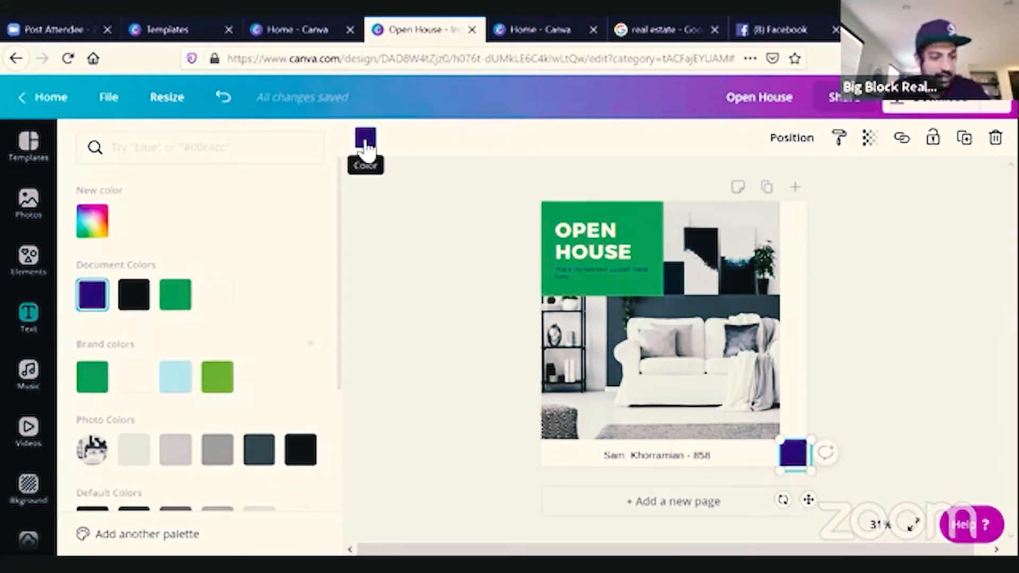
pyautogui.click(303, 451)
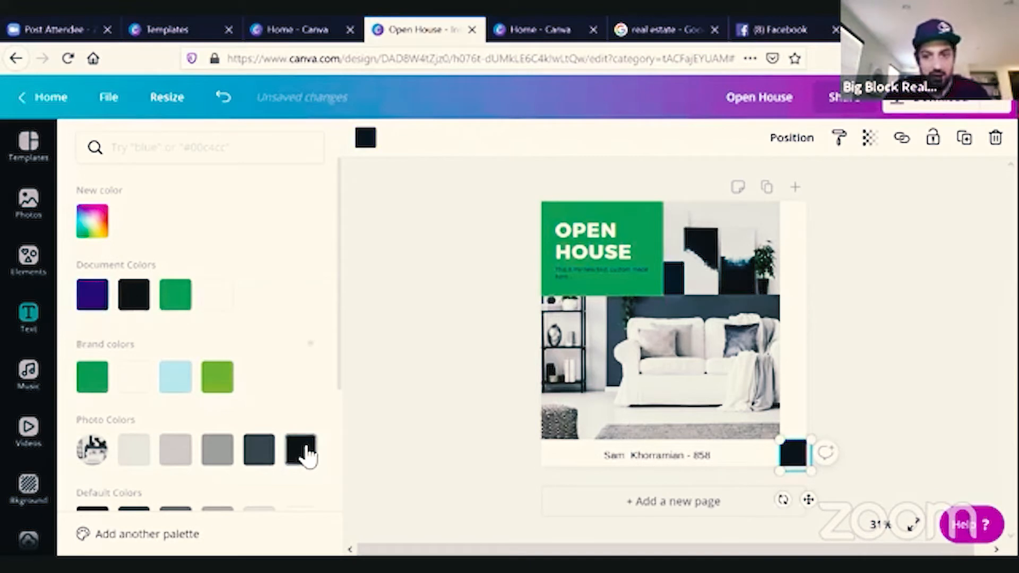
pyautogui.click(482, 381)
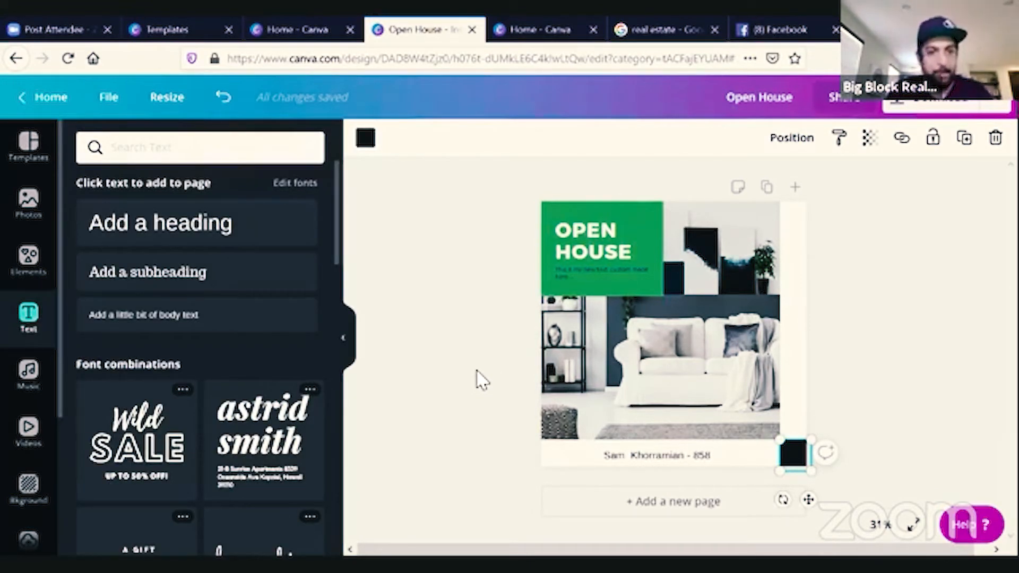
# Return to the home page and start a new Facebook Post design.
pyautogui.click(48, 101)
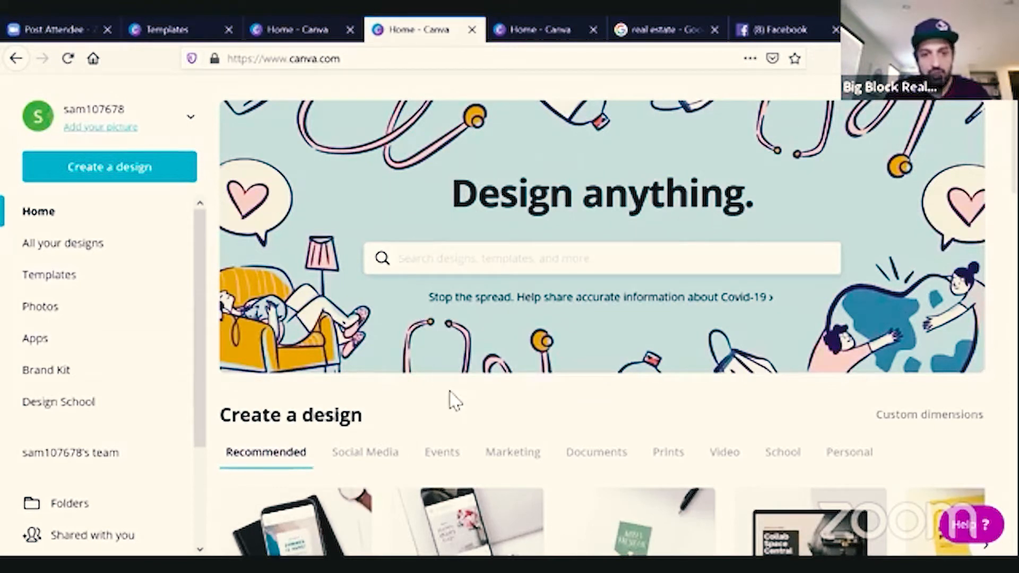
pyautogui.scroll(-4, 453, 403)
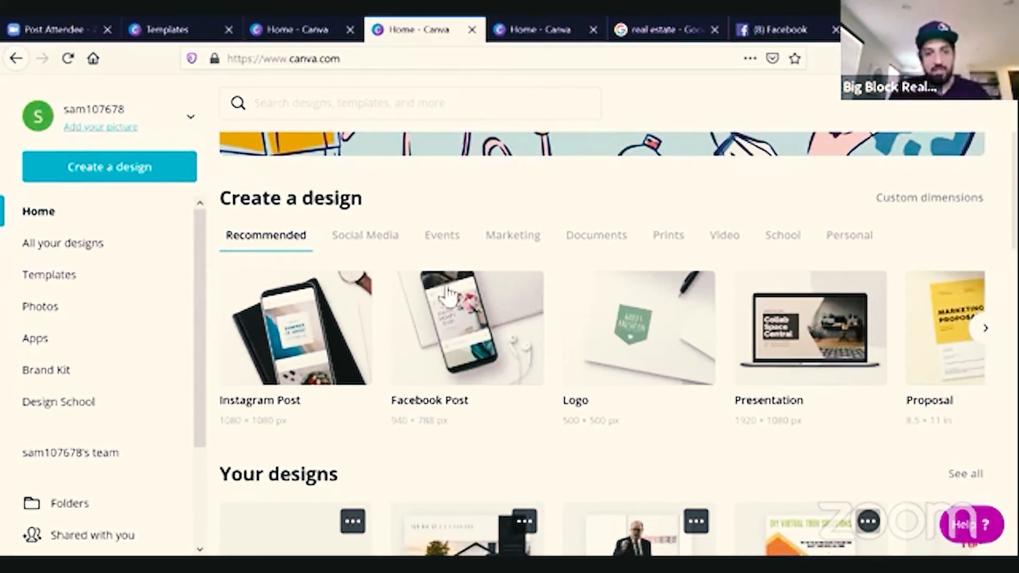
pyautogui.click(453, 327)
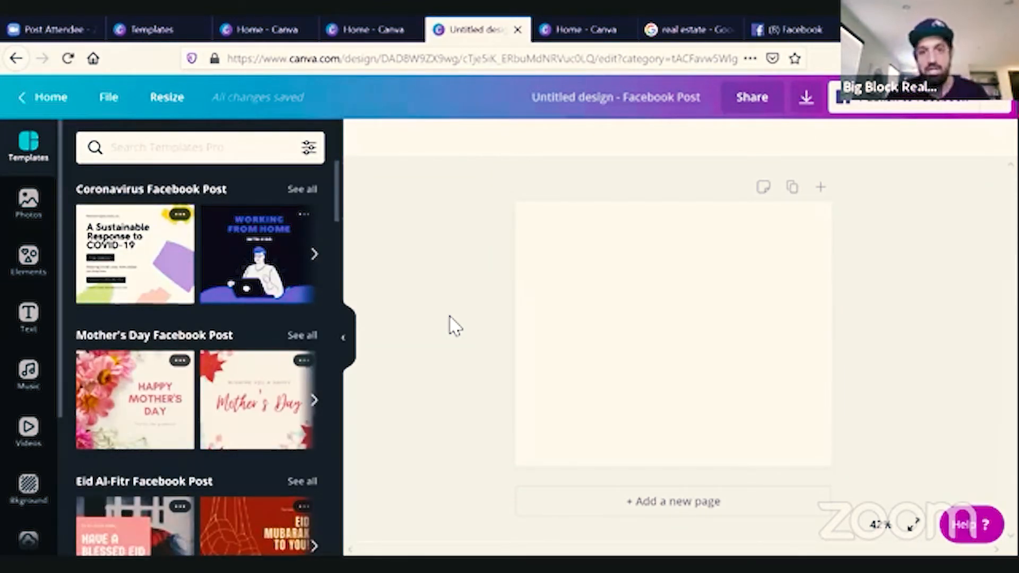
# Search the templates for real estate, then clear the search.
pyautogui.click(147, 147)
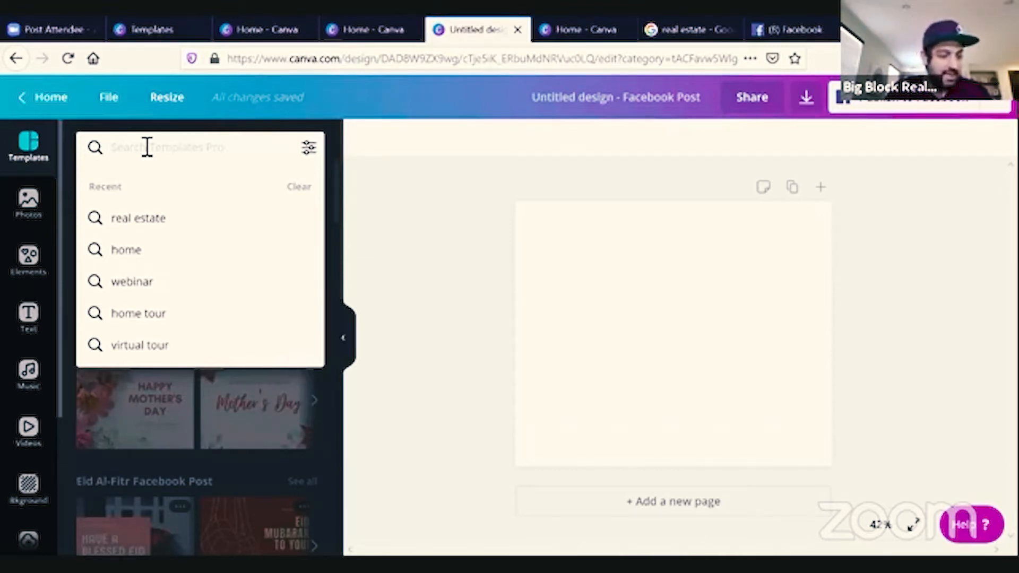
pyautogui.write('real estate')
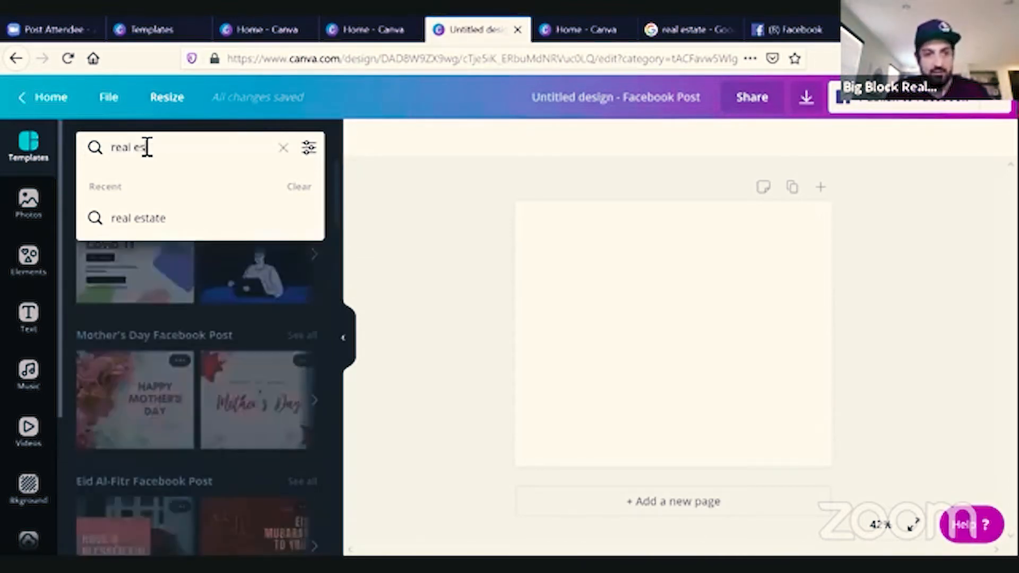
pyautogui.press('Return')
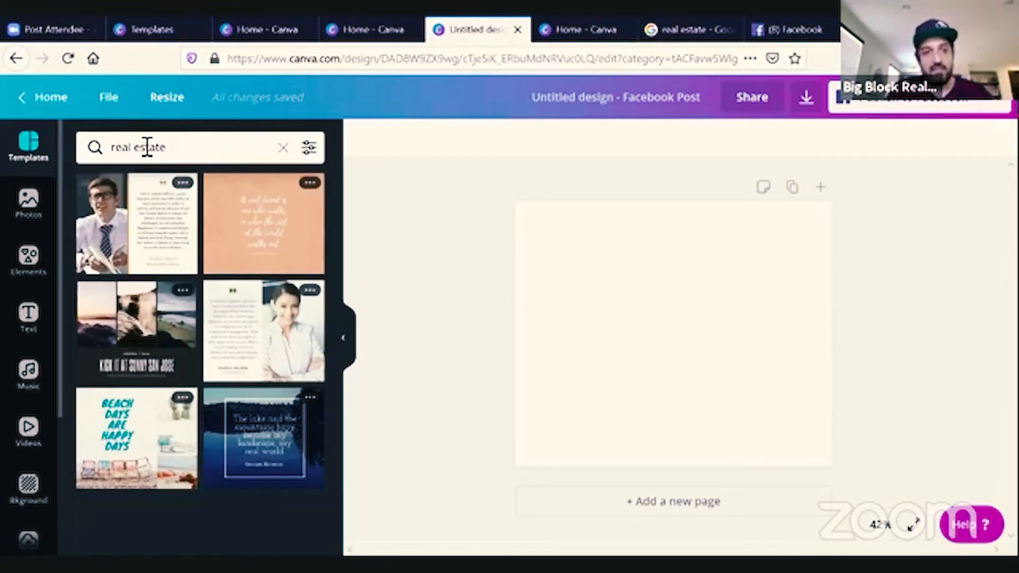
pyautogui.click(194, 150)
pyautogui.press('BackSpace')
pyautogui.press('BackSpace')
pyautogui.press('BackSpace')
pyautogui.press('BackSpace')
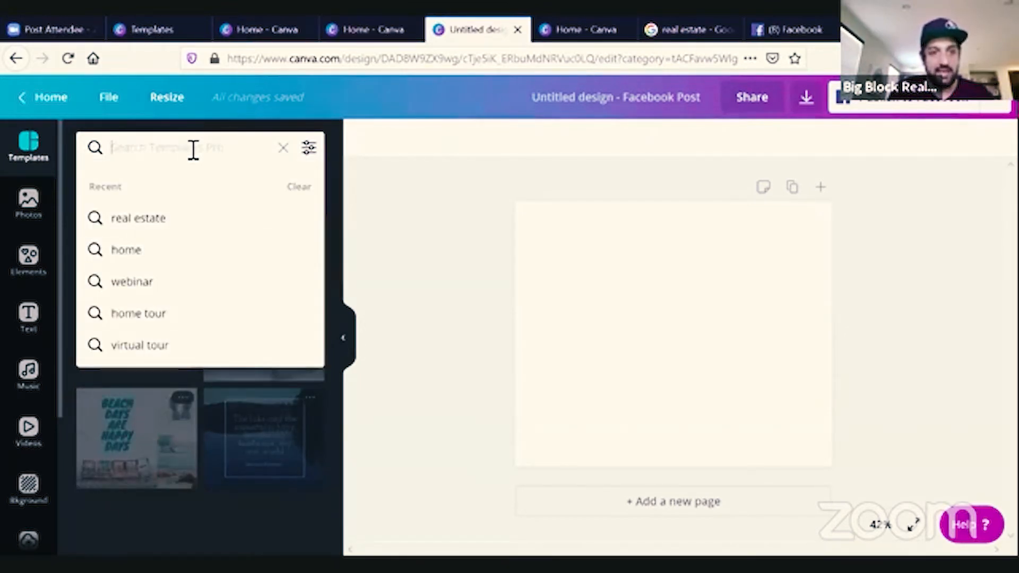
pyautogui.click(285, 151)
# Browse the Facebook post templates and apply the Black Friday Promos sale template to the blank design.
pyautogui.scroll(-8, 271, 352)
pyautogui.scroll(-5, 270, 350)
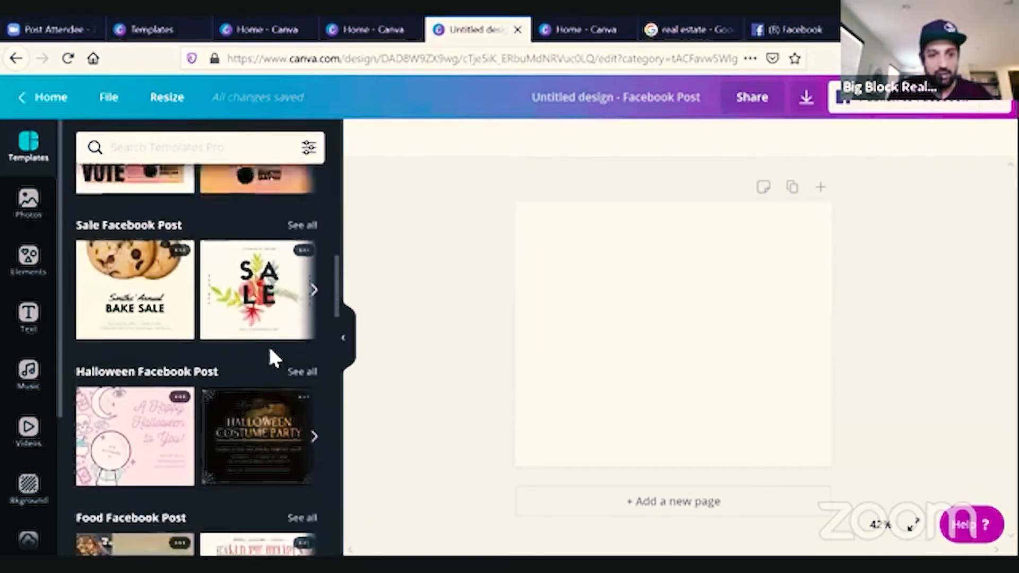
pyautogui.scroll(3, 273, 359)
pyautogui.scroll(-1, 273, 358)
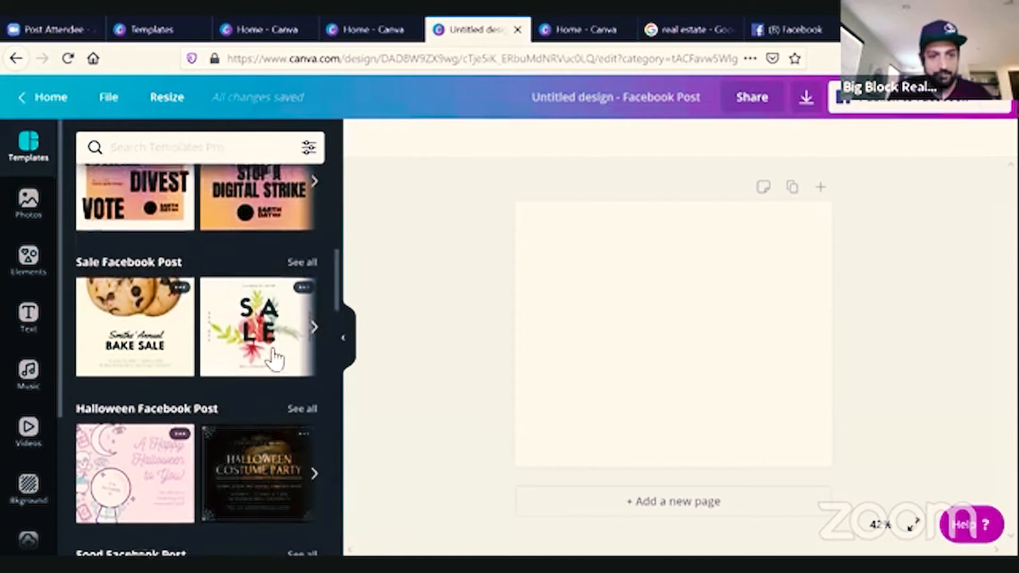
pyautogui.click(314, 319)
pyautogui.click(315, 318)
pyautogui.click(315, 319)
pyautogui.click(315, 319)
pyautogui.click(315, 319)
pyautogui.click(315, 319)
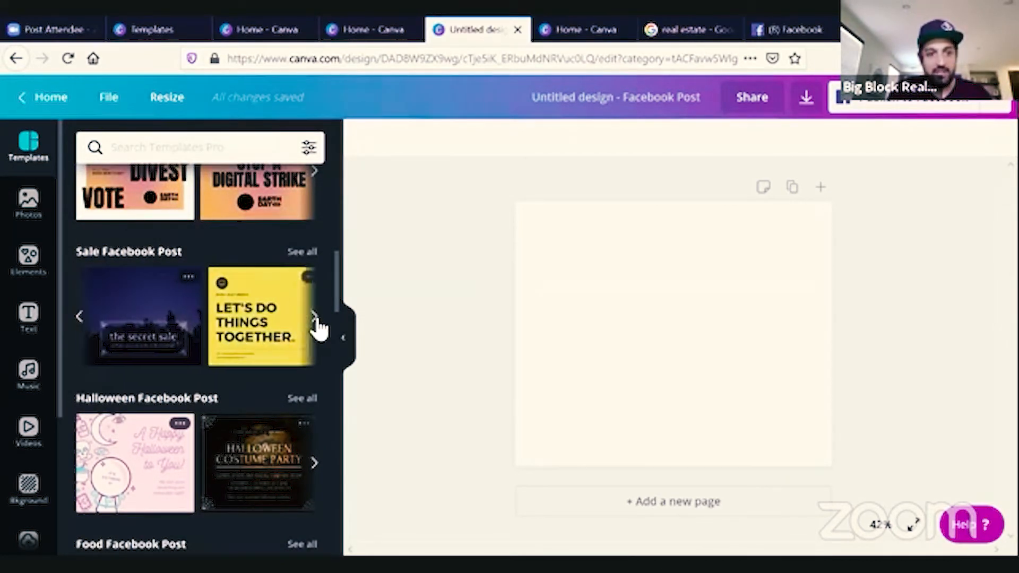
pyautogui.click(83, 323)
pyautogui.click(142, 345)
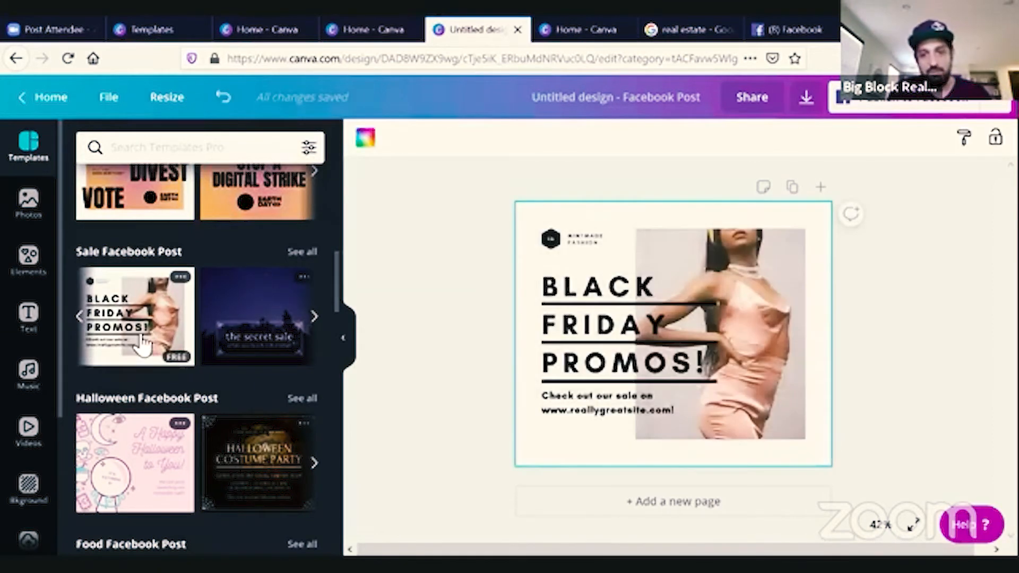
# Select the template's model photo and open its adjustment settings.
pyautogui.click(770, 273)
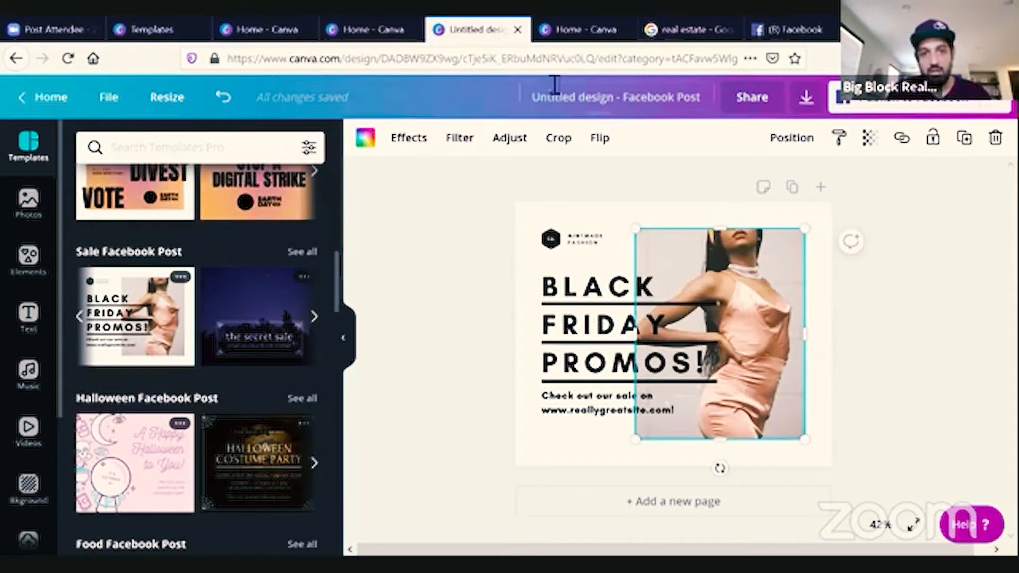
pyautogui.click(511, 141)
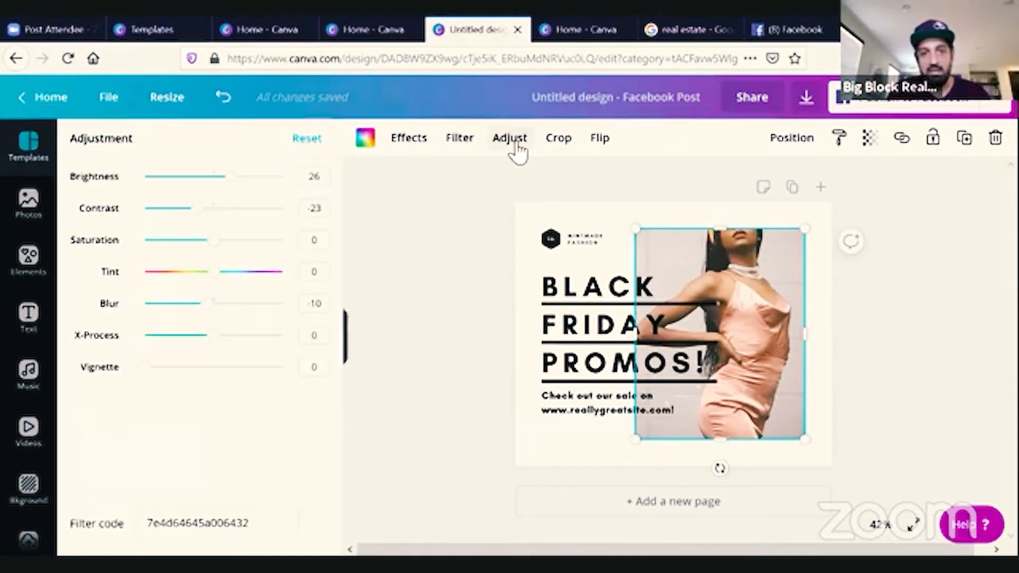
pyautogui.click(473, 348)
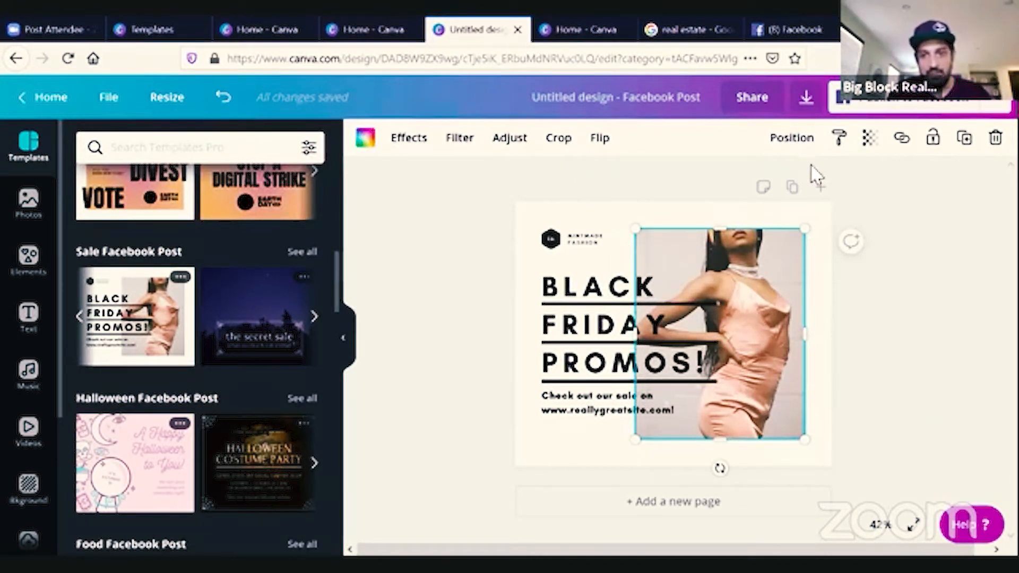
# Add the aerial farmhouse photo from the recently used photos to the design.
pyautogui.click(26, 212)
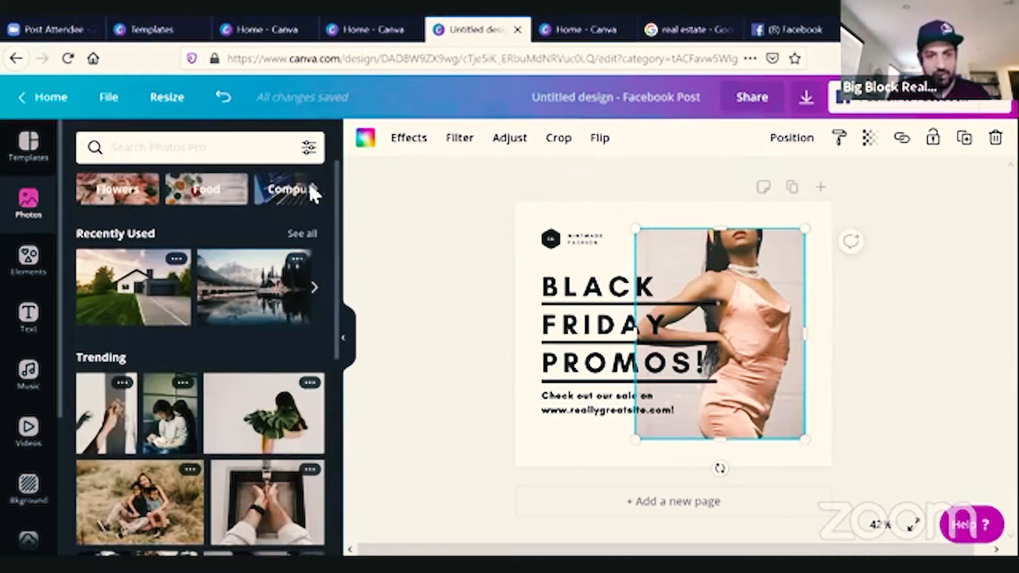
pyautogui.click(316, 292)
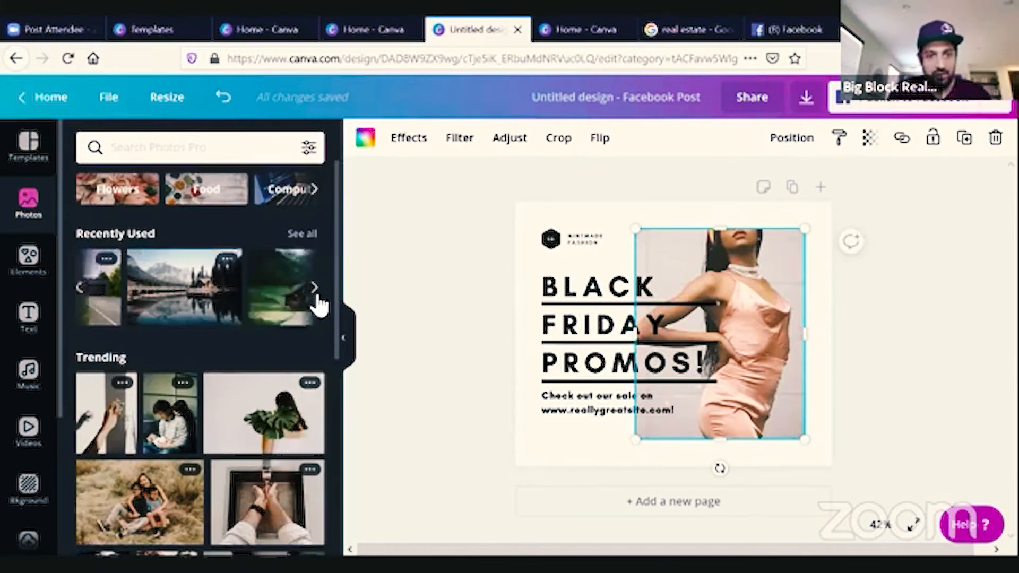
pyautogui.click(317, 296)
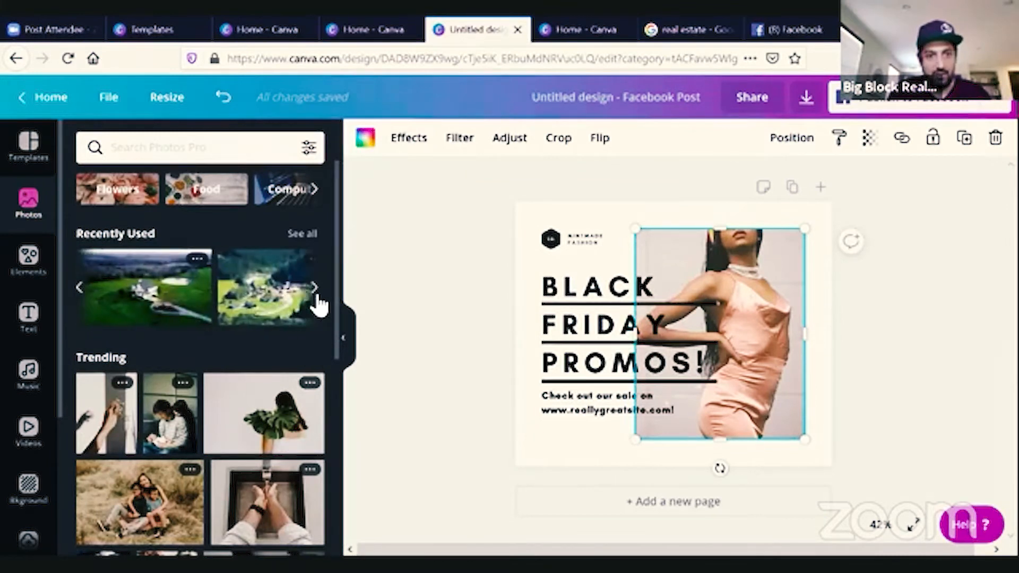
pyautogui.click(165, 305)
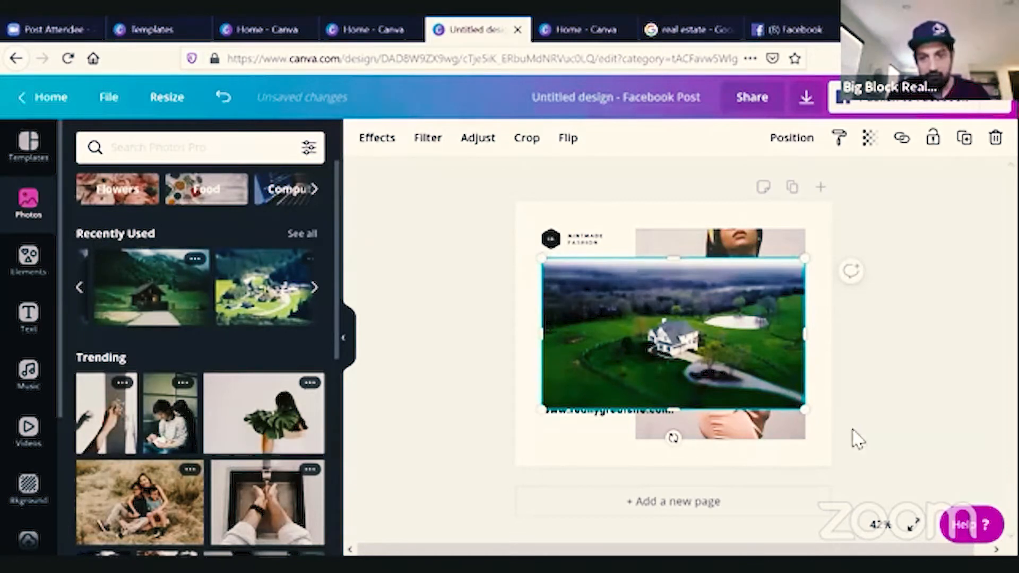
# Enlarge the aerial photo to cover the post, then crop it narrower from both sides.
pyautogui.moveTo(813, 423); pyautogui.dragTo(846, 469)
pyautogui.moveTo(543, 259); pyautogui.dragTo(512, 209)
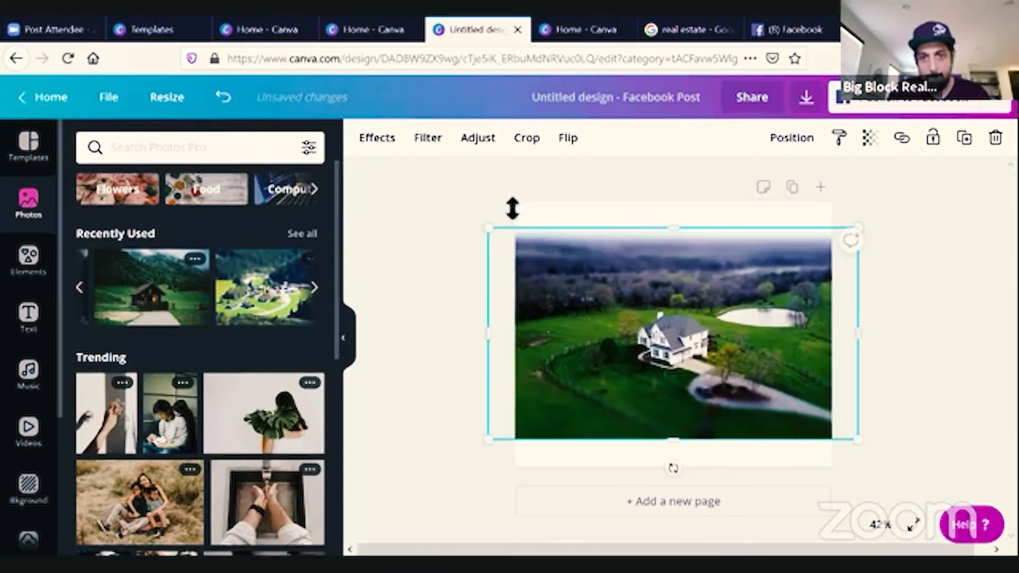
pyautogui.click(527, 139)
pyautogui.moveTo(488, 441); pyautogui.dragTo(610, 445)
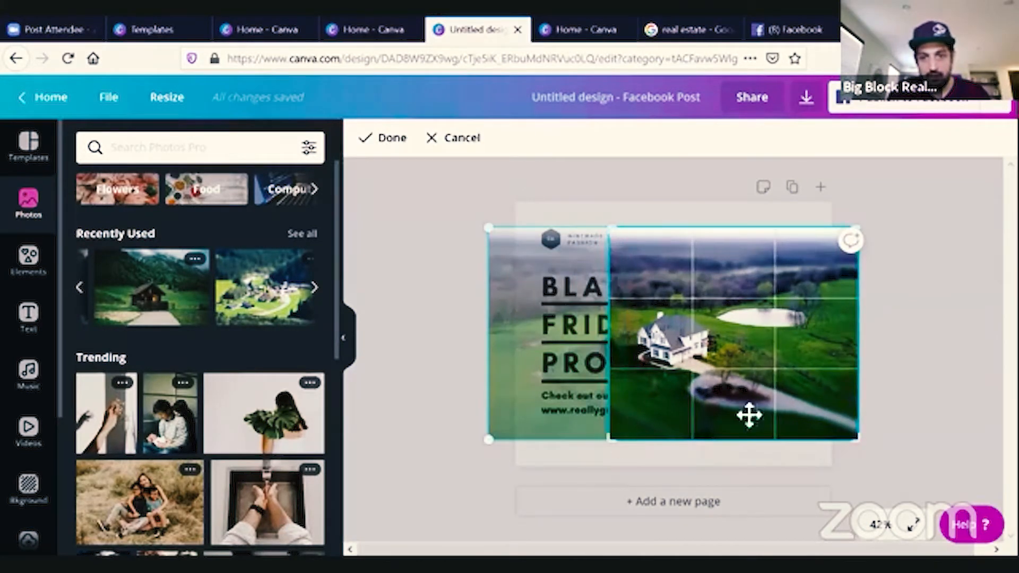
pyautogui.moveTo(860, 441); pyautogui.dragTo(769, 445)
# Delete the leftover model photo layer and move the aerial photo to the post's right side.
pyautogui.click(924, 422)
pyautogui.click(924, 418)
pyautogui.click(780, 356)
pyautogui.press('Delete')
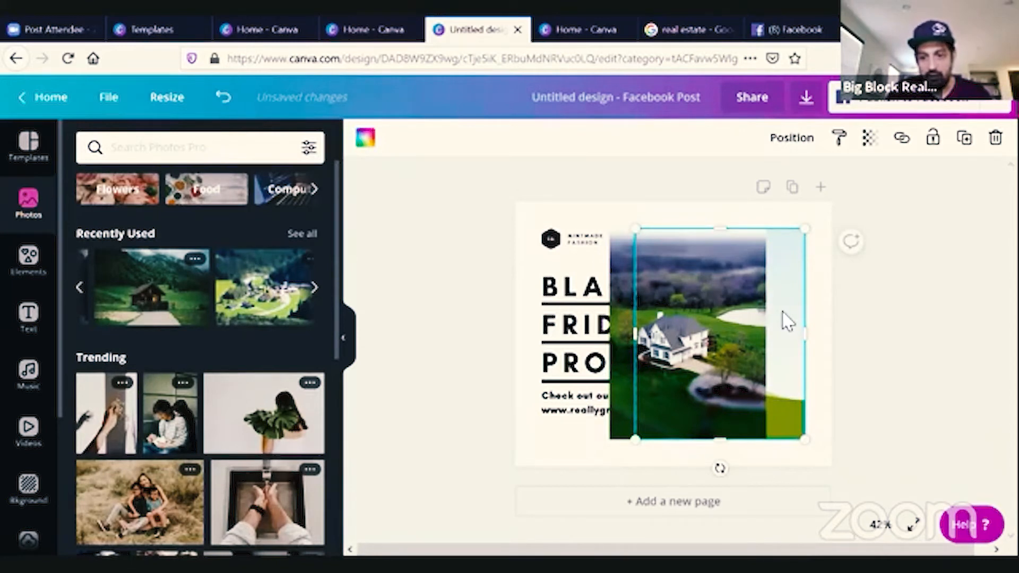
pyautogui.press('Delete')
pyautogui.moveTo(694, 316); pyautogui.dragTo(742, 311)
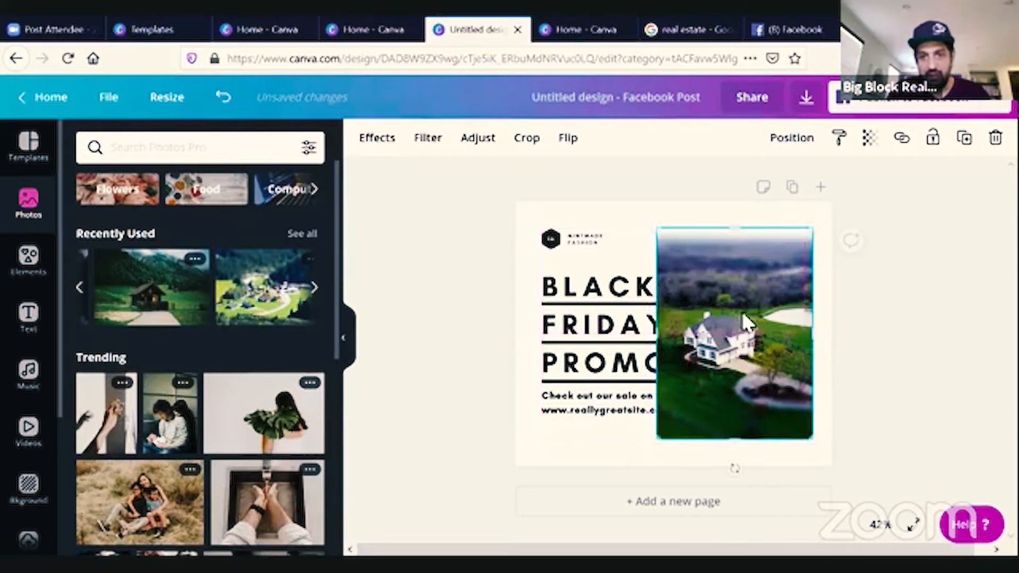
# Send the aerial photo backward behind the headline text.
pyautogui.click(790, 139)
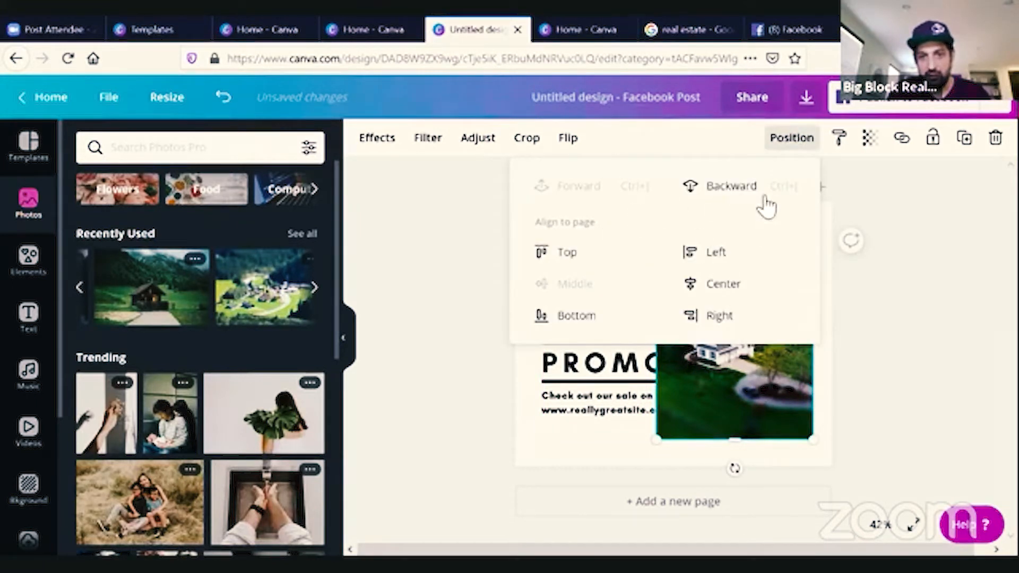
pyautogui.click(732, 189)
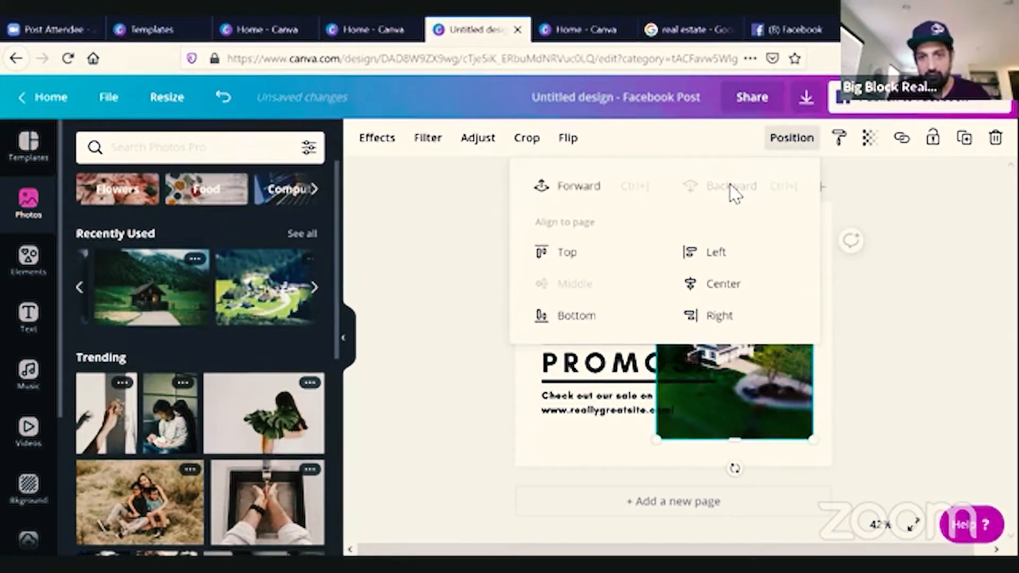
pyautogui.click(880, 389)
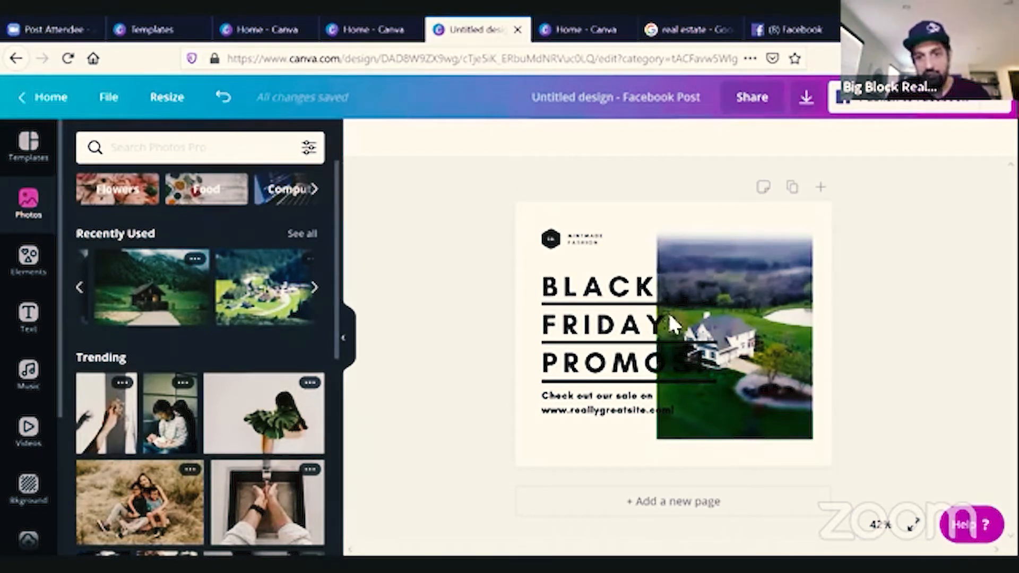
# Try several filters on the aerial photo and apply the Cali filter.
pyautogui.click(729, 286)
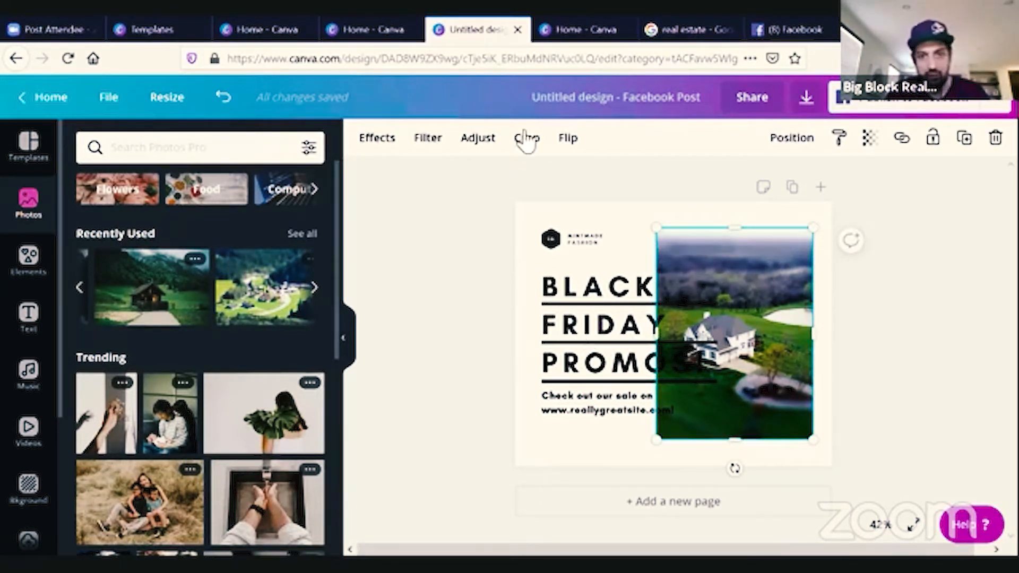
pyautogui.click(428, 143)
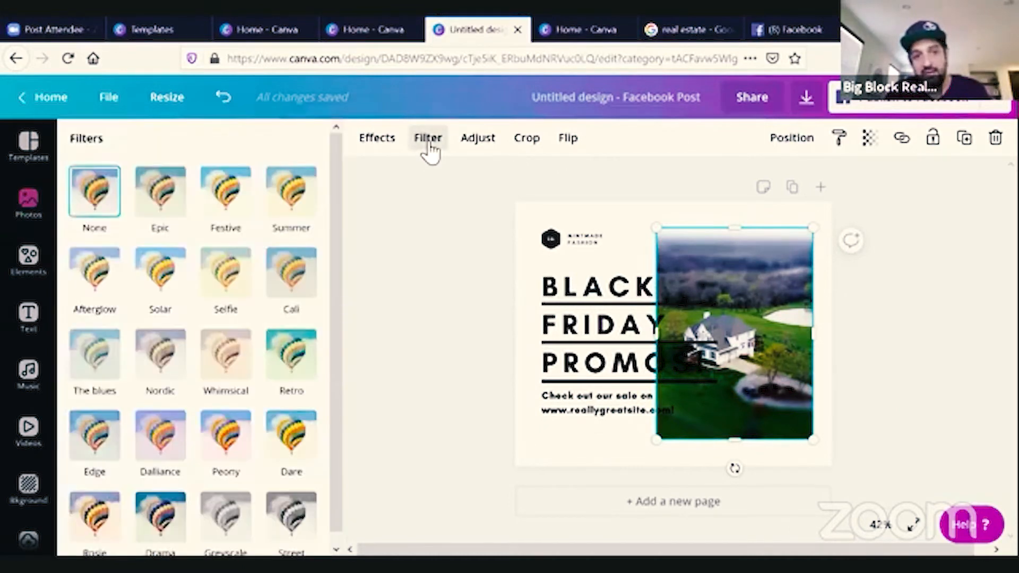
pyautogui.click(282, 268)
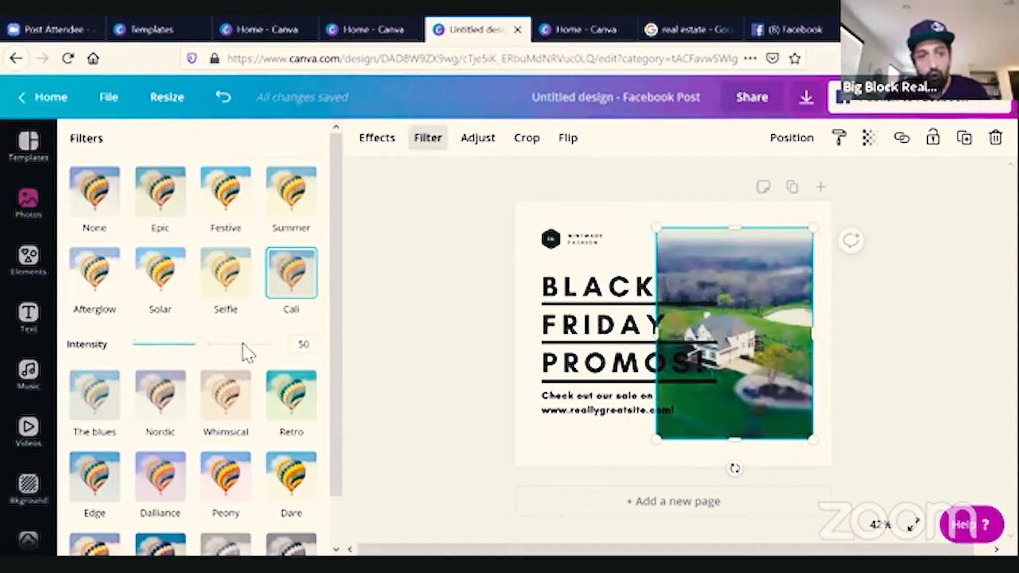
pyautogui.click(237, 280)
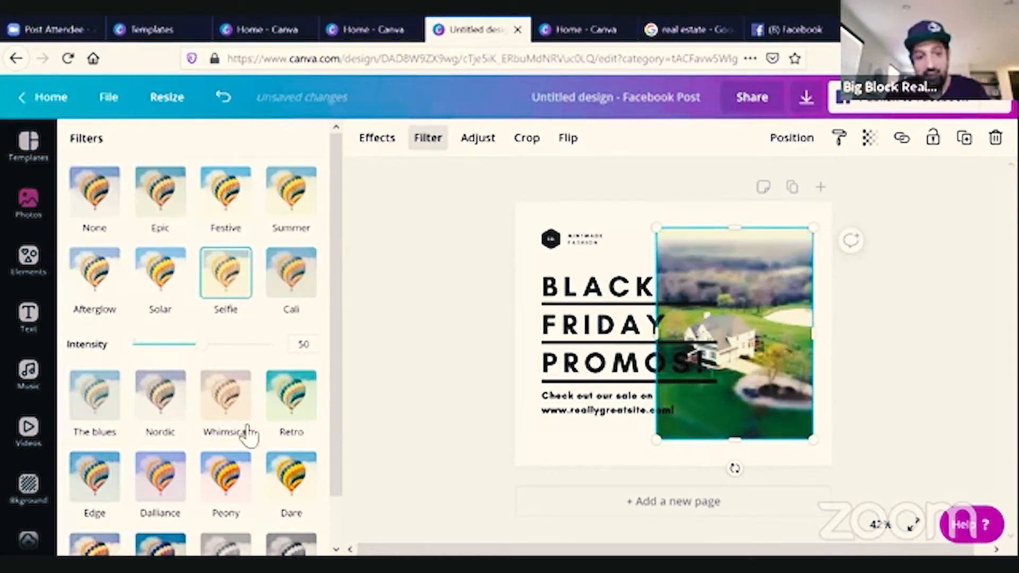
pyautogui.click(227, 405)
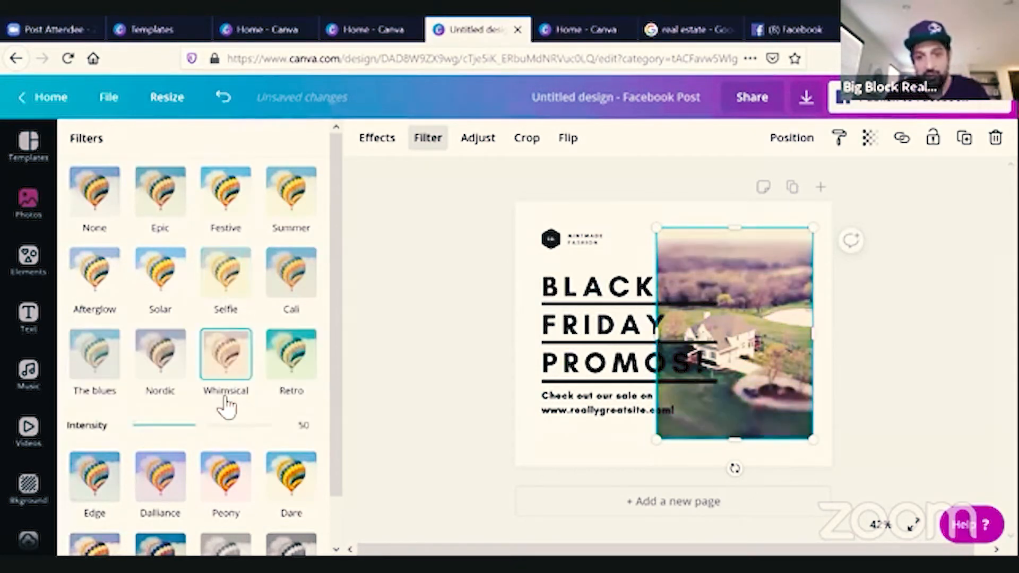
pyautogui.moveTo(202, 431)
pyautogui.mouseDown()
pyautogui.moveTo(168, 428)
pyautogui.moveTo(252, 425)
pyautogui.moveTo(207, 426)
pyautogui.mouseUp()
pyautogui.click(180, 371)
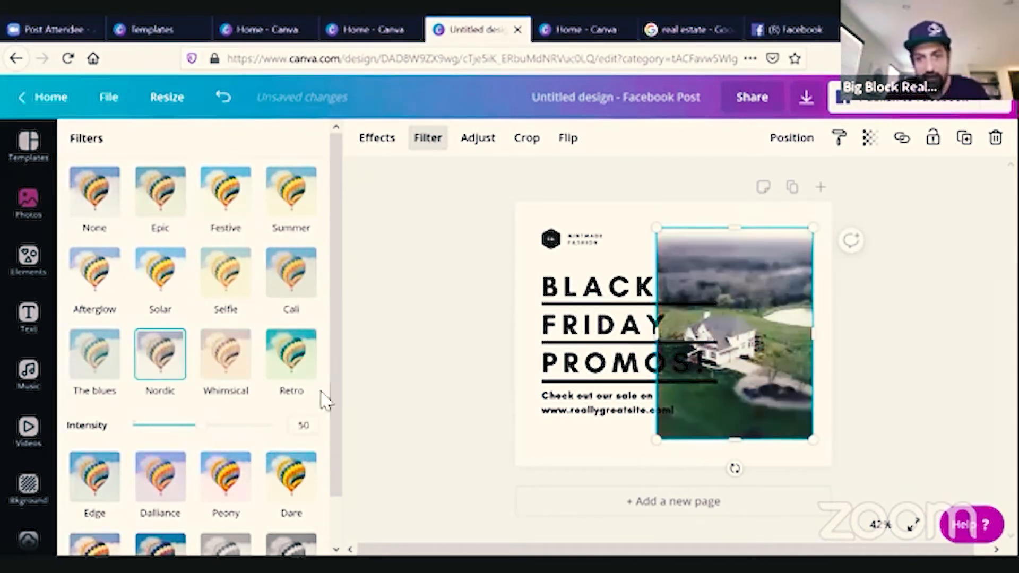
pyautogui.click(109, 280)
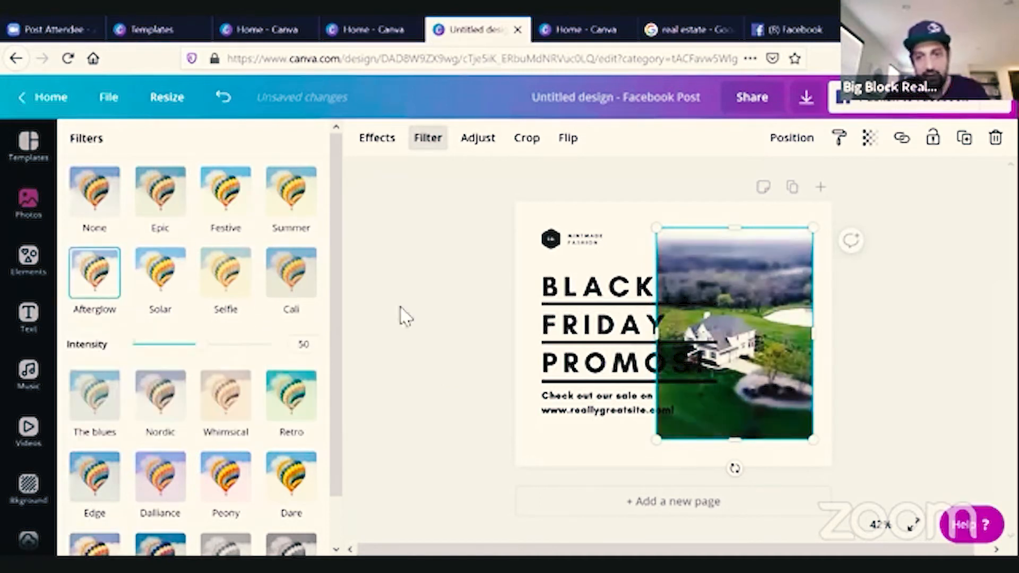
pyautogui.click(291, 300)
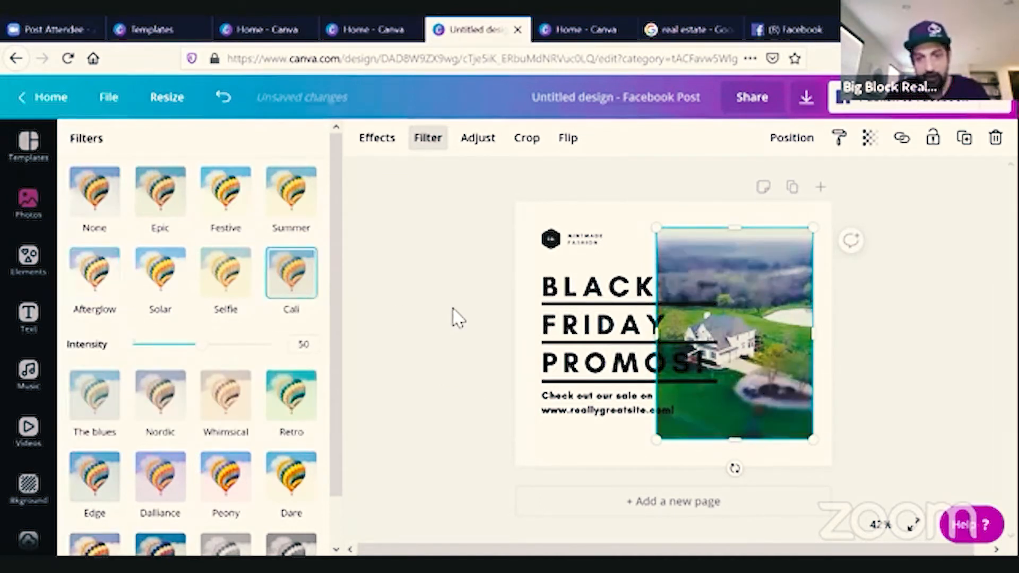
pyautogui.click(458, 319)
# Replace the word FRIDAY in the headline with TEST.
pyautogui.click(616, 261)
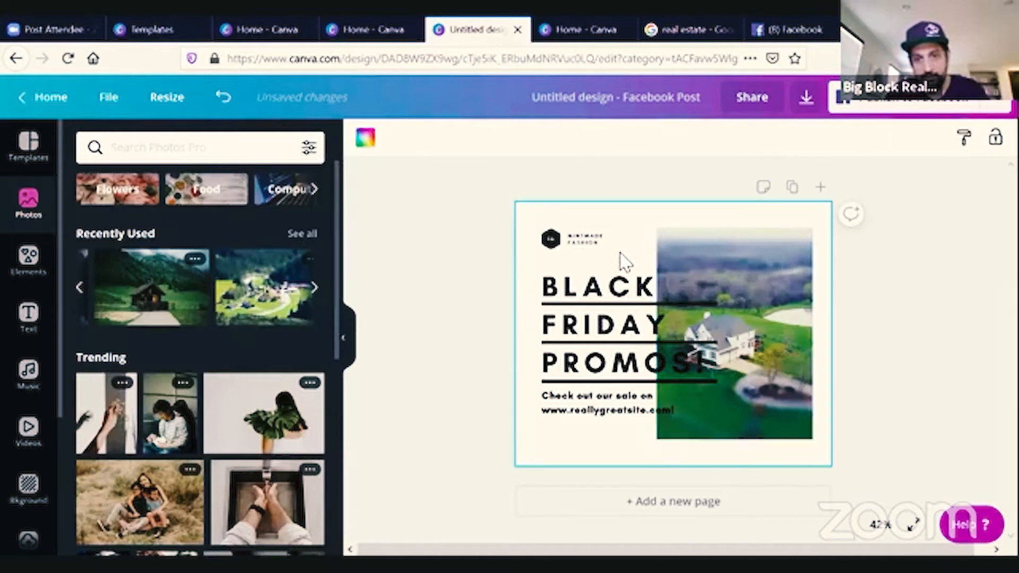
pyautogui.click(596, 301)
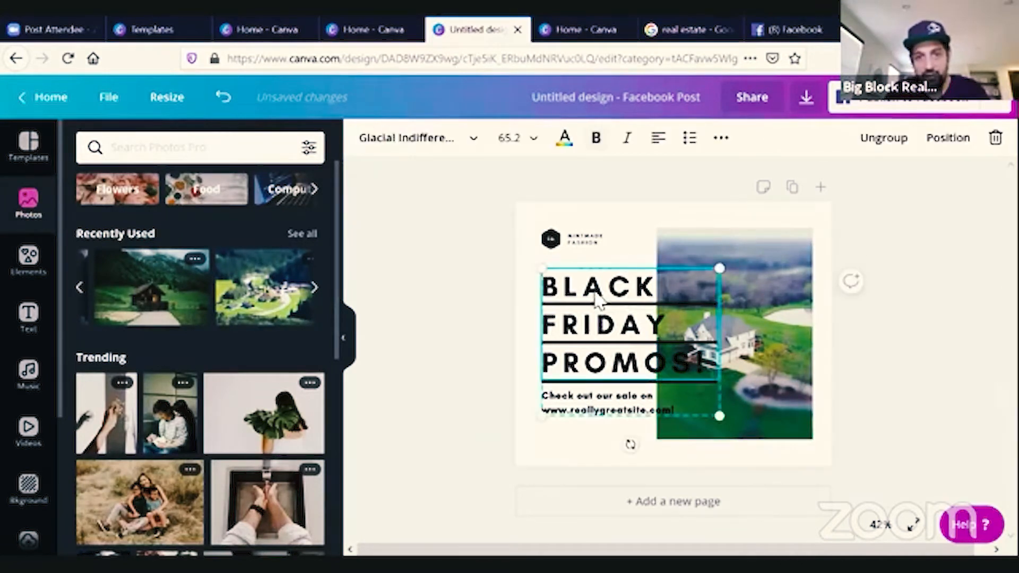
pyautogui.doubleClick(600, 291)
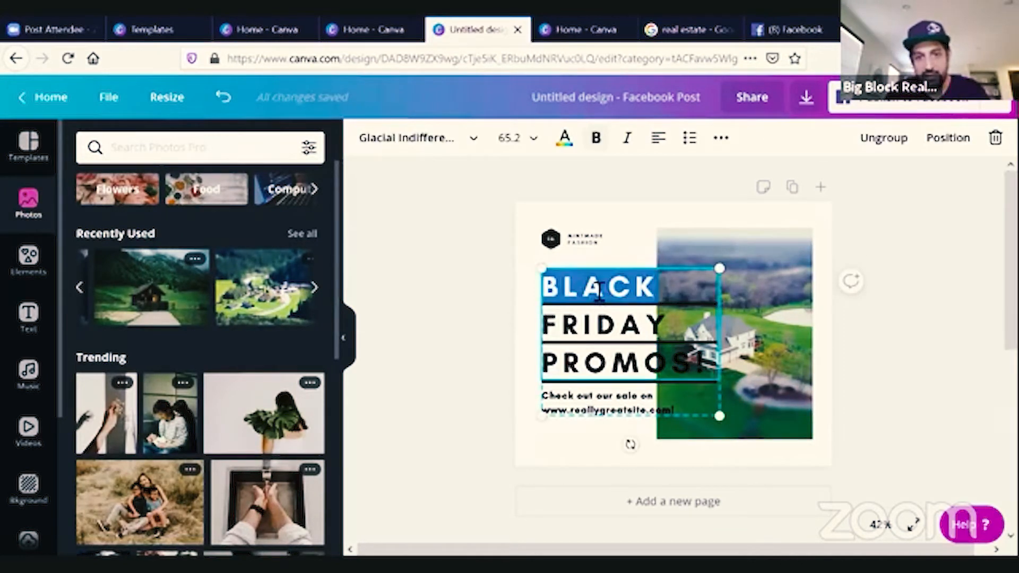
pyautogui.doubleClick(600, 332)
pyautogui.write('TEST')
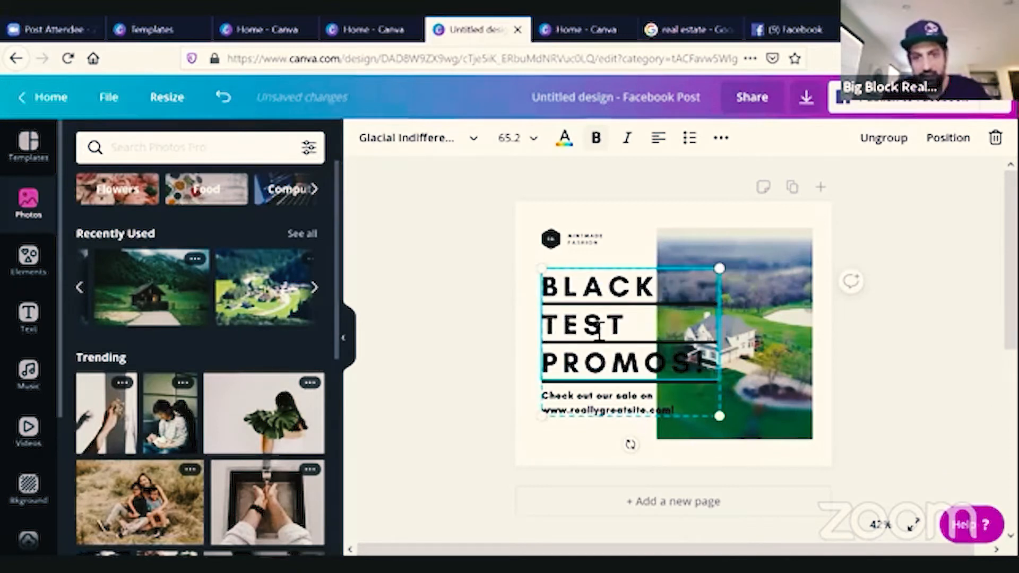
# Ungroup the logo in the top corner and nudge its small brand text slightly right.
pyautogui.click(553, 247)
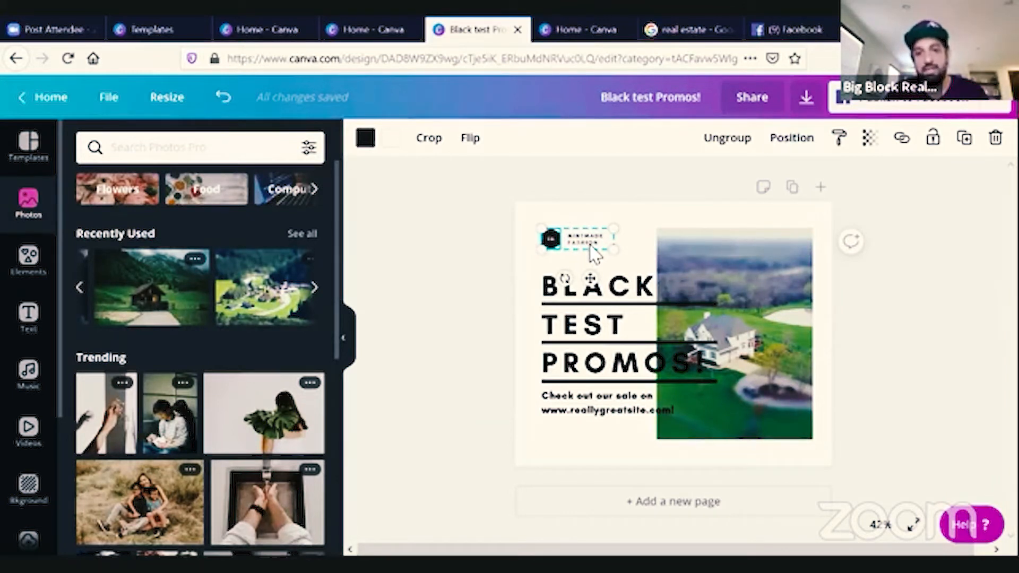
pyautogui.moveTo(590, 278)
pyautogui.mouseDown()
pyautogui.moveTo(630, 250)
pyautogui.moveTo(596, 276)
pyautogui.mouseUp()
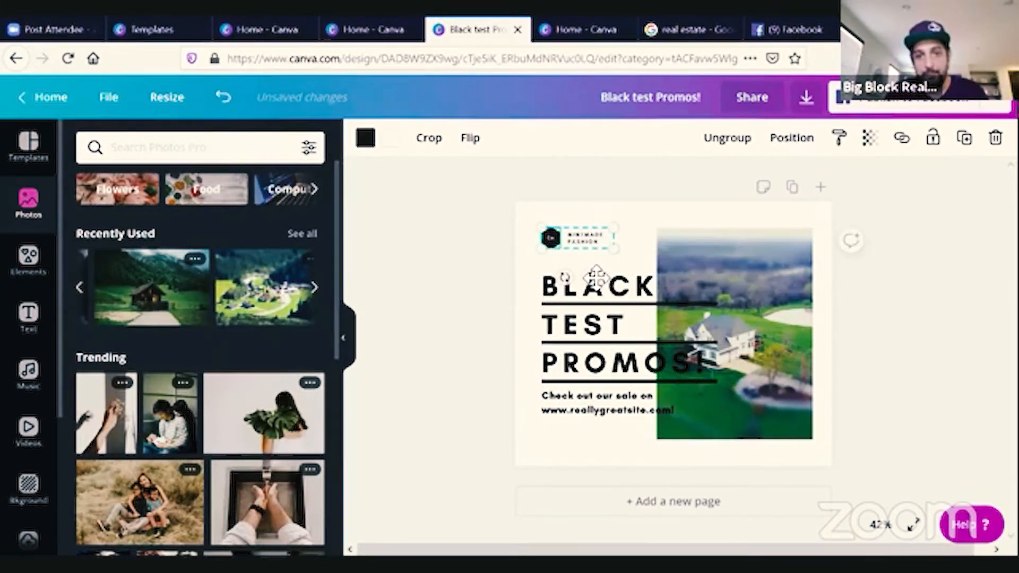
pyautogui.click(735, 142)
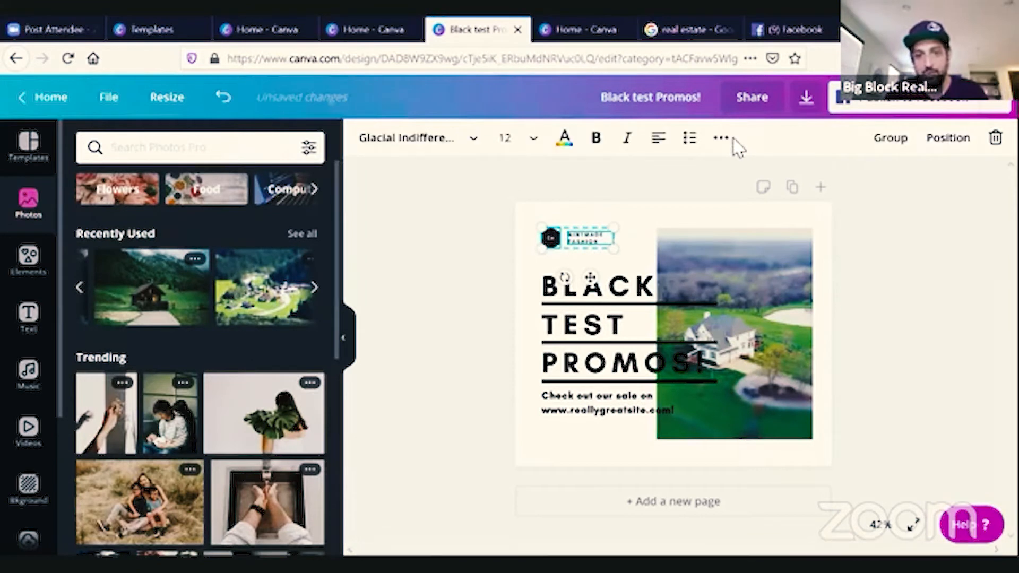
pyautogui.click(593, 272)
pyautogui.click(590, 243)
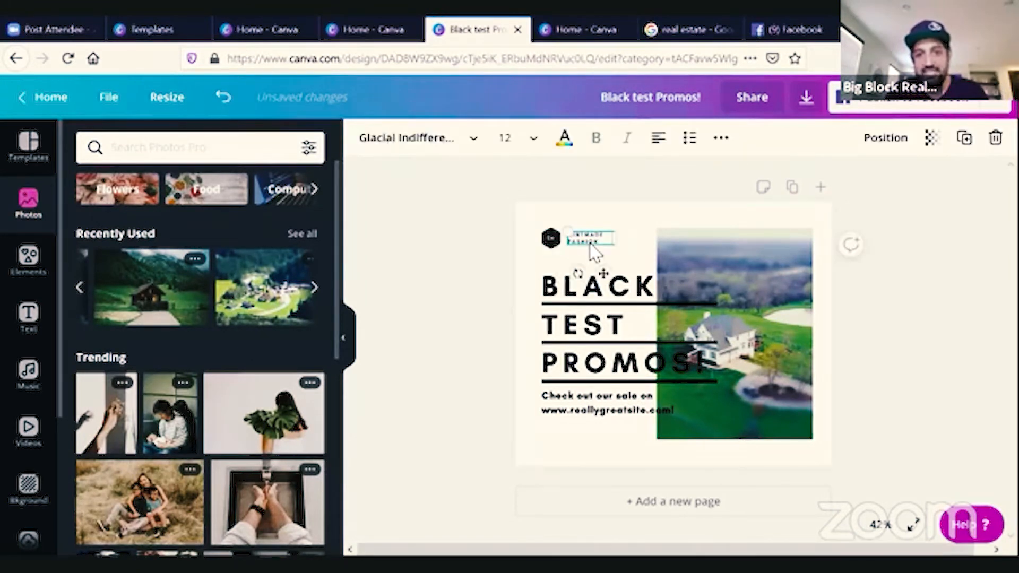
pyautogui.moveTo(606, 274)
pyautogui.mouseDown()
pyautogui.moveTo(621, 276)
pyautogui.moveTo(601, 270)
pyautogui.mouseUp()
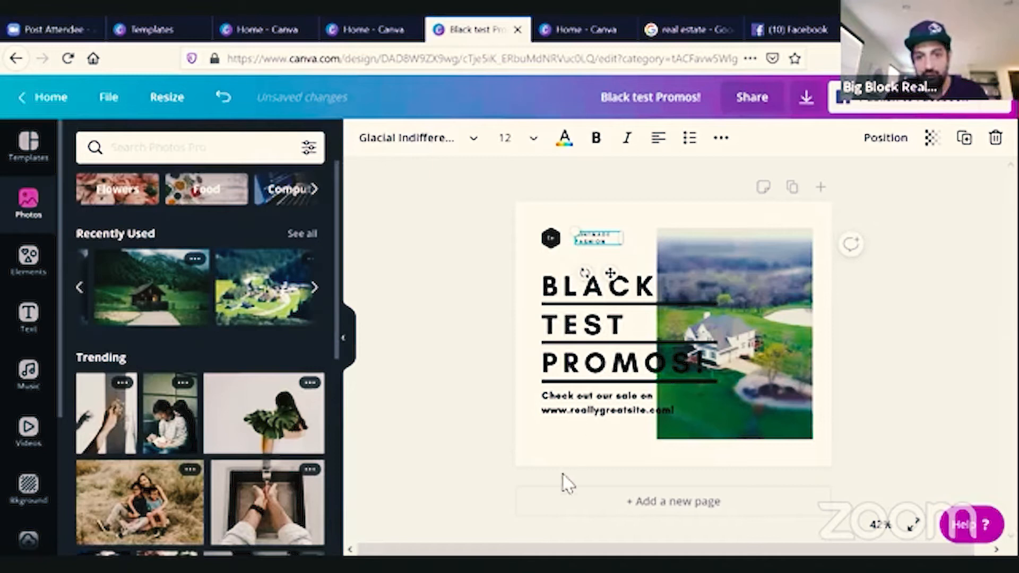
pyautogui.click(576, 449)
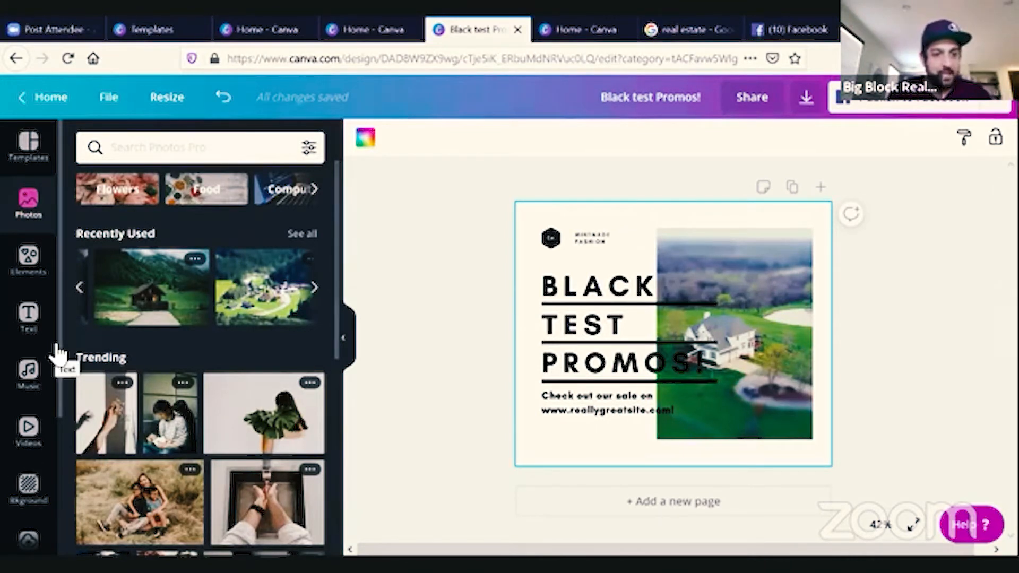
pyautogui.scroll(-5, 58, 353)
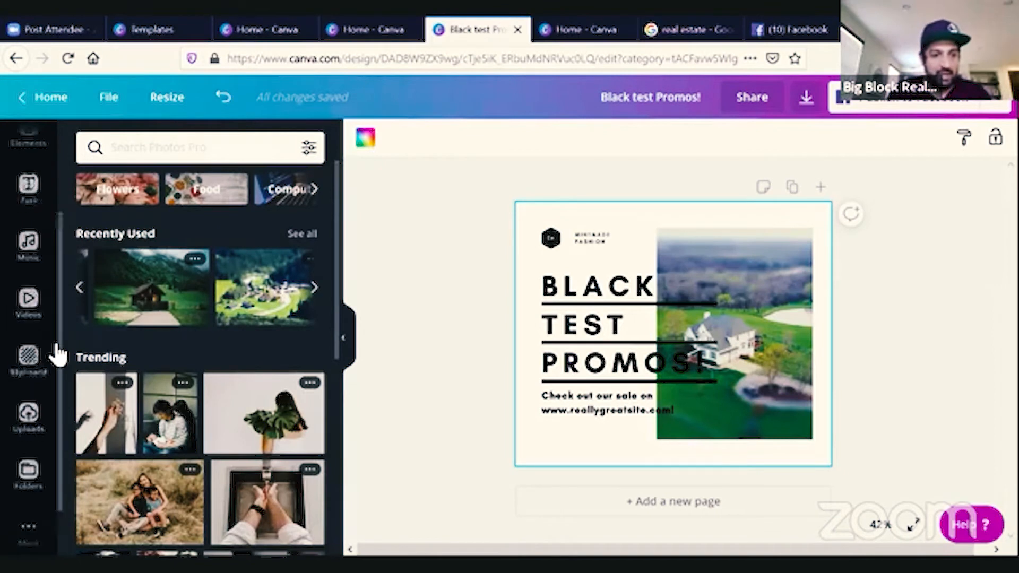
pyautogui.scroll(5, 59, 353)
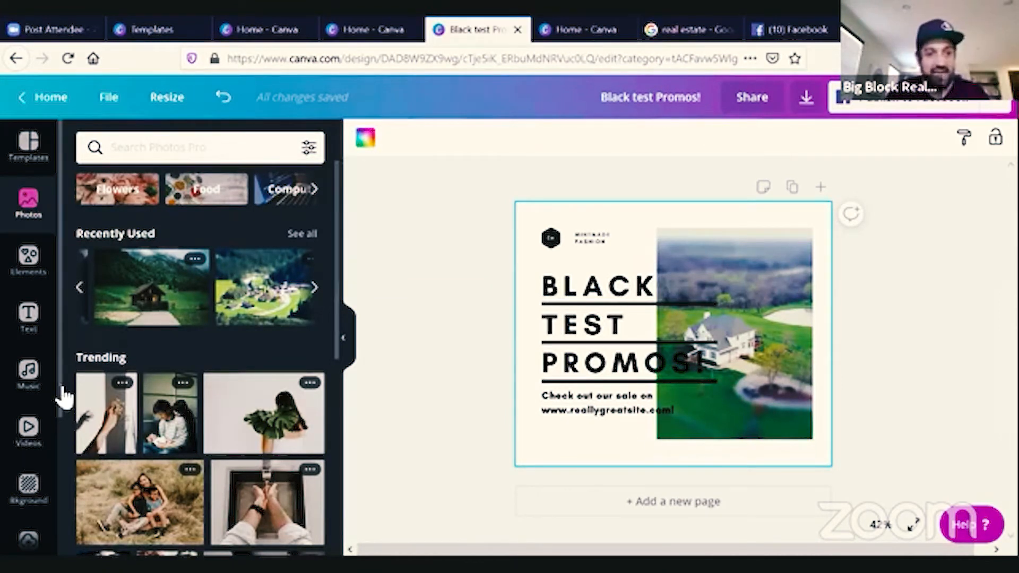
pyautogui.click(759, 291)
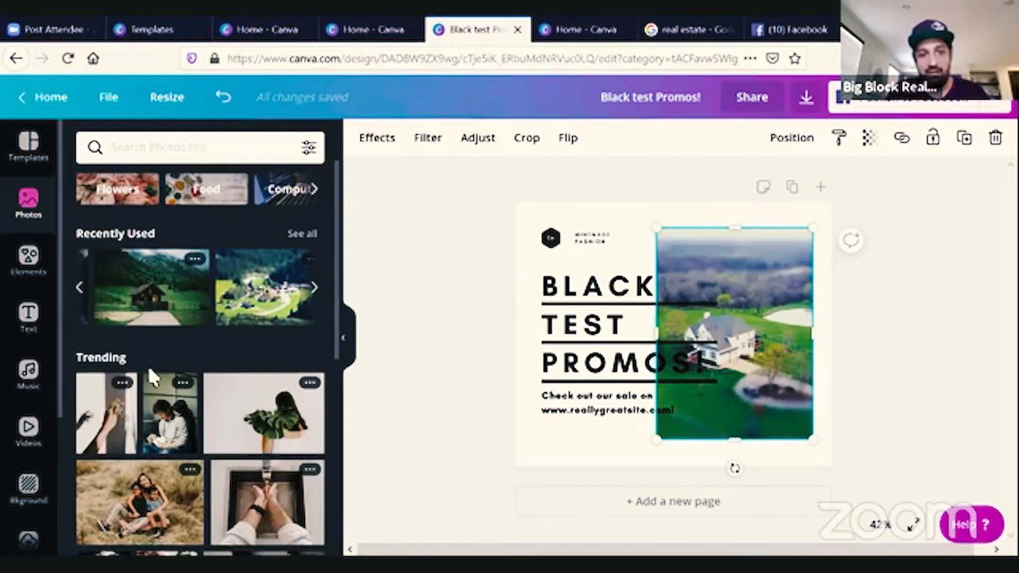
# Add the aerial bridge video from the Aerial Shots videos and resize it to cover the photo area on the right.
pyautogui.click(31, 438)
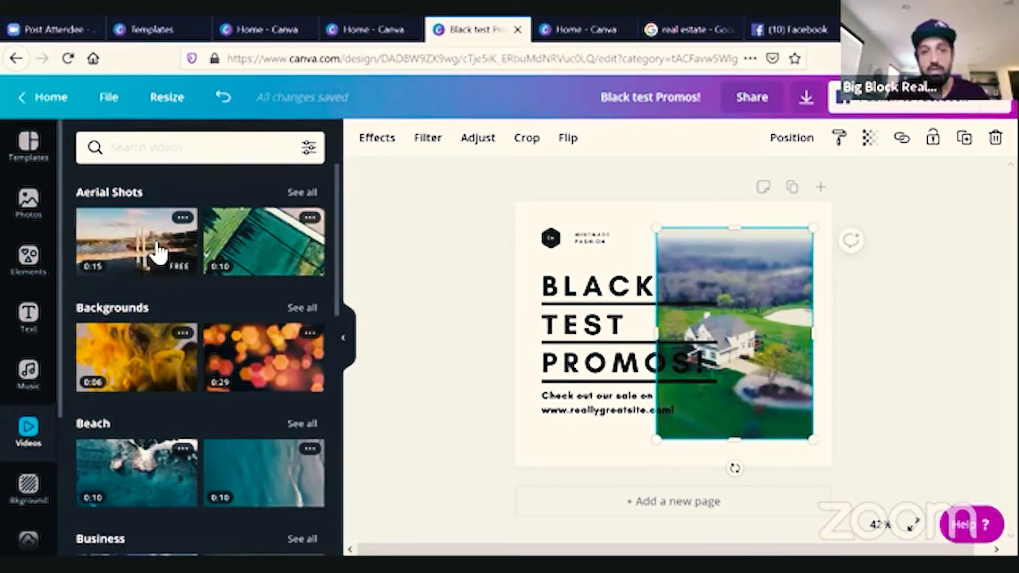
pyautogui.click(160, 253)
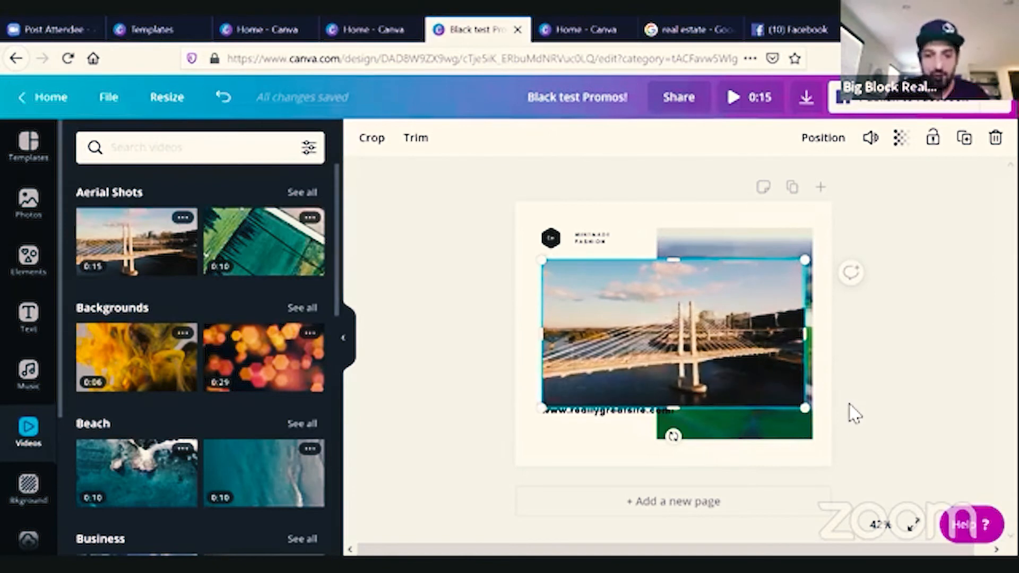
pyautogui.moveTo(805, 334); pyautogui.dragTo(721, 343)
pyautogui.moveTo(543, 336); pyautogui.dragTo(606, 345)
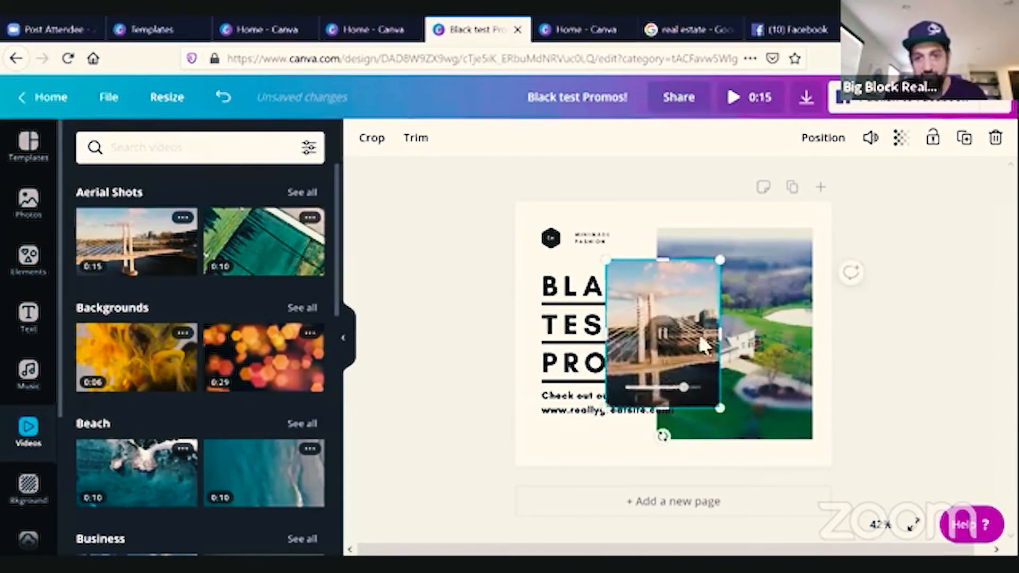
pyautogui.moveTo(725, 415); pyautogui.dragTo(760, 457)
pyautogui.moveTo(699, 387); pyautogui.dragTo(746, 342)
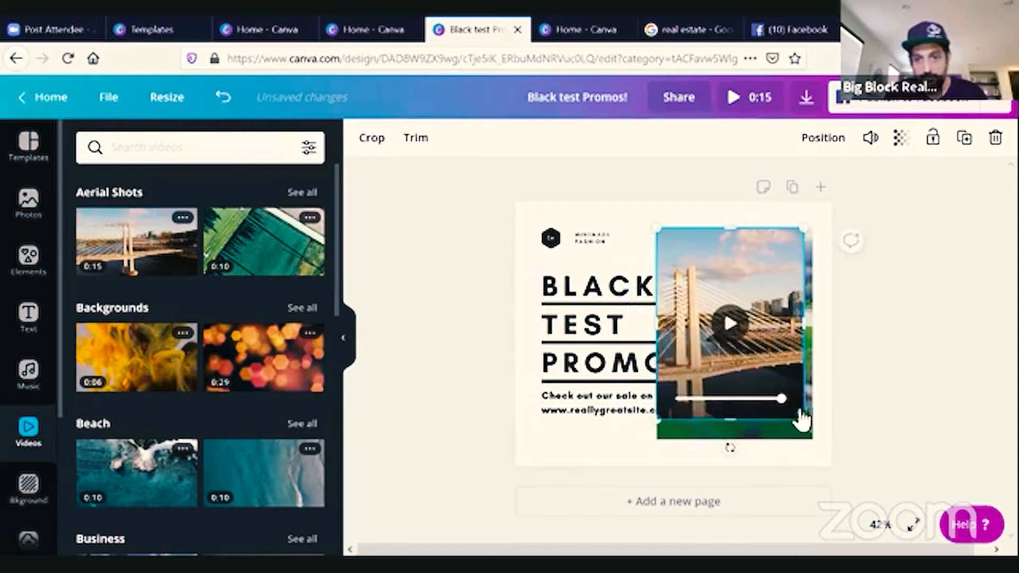
pyautogui.moveTo(805, 425); pyautogui.dragTo(815, 448)
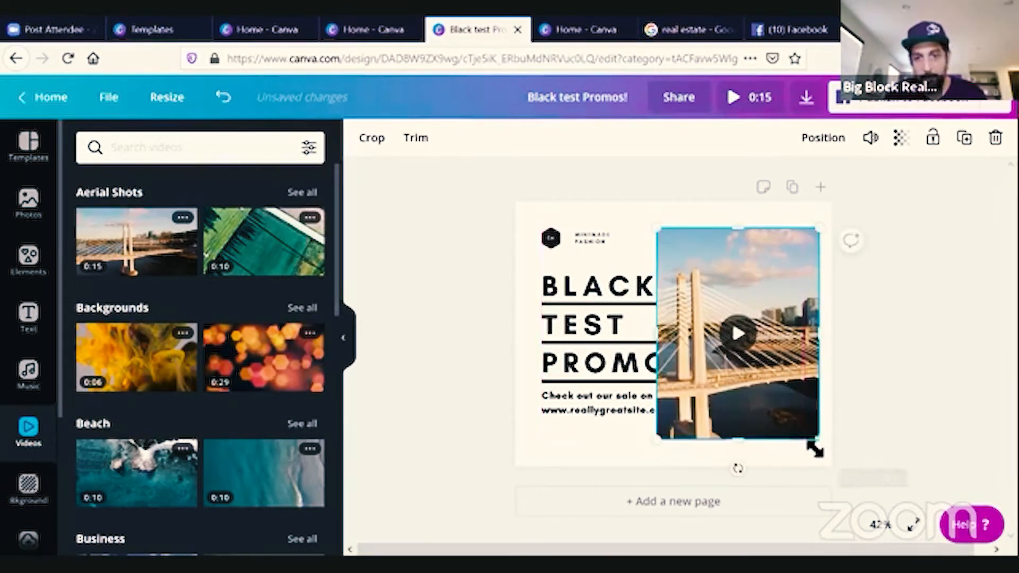
# Send the bridge video backward behind the headline text and preview its playback.
pyautogui.click(826, 139)
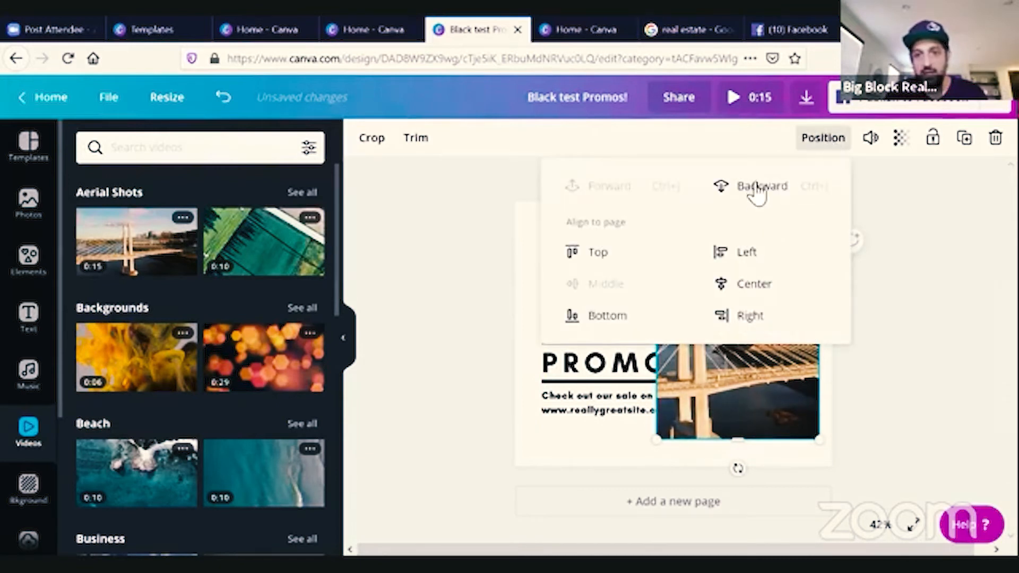
pyautogui.click(754, 187)
pyautogui.click(899, 448)
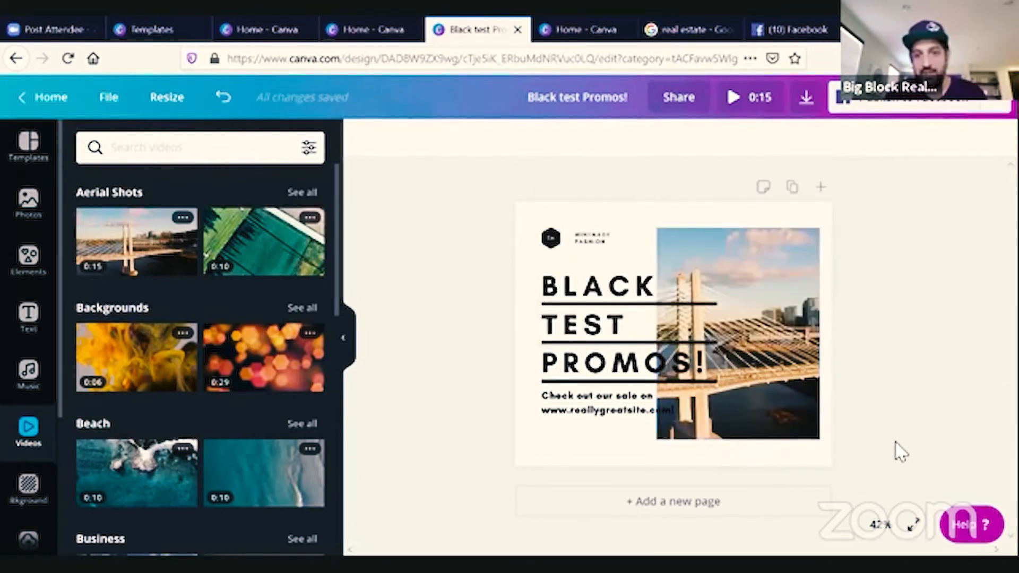
pyautogui.click(738, 335)
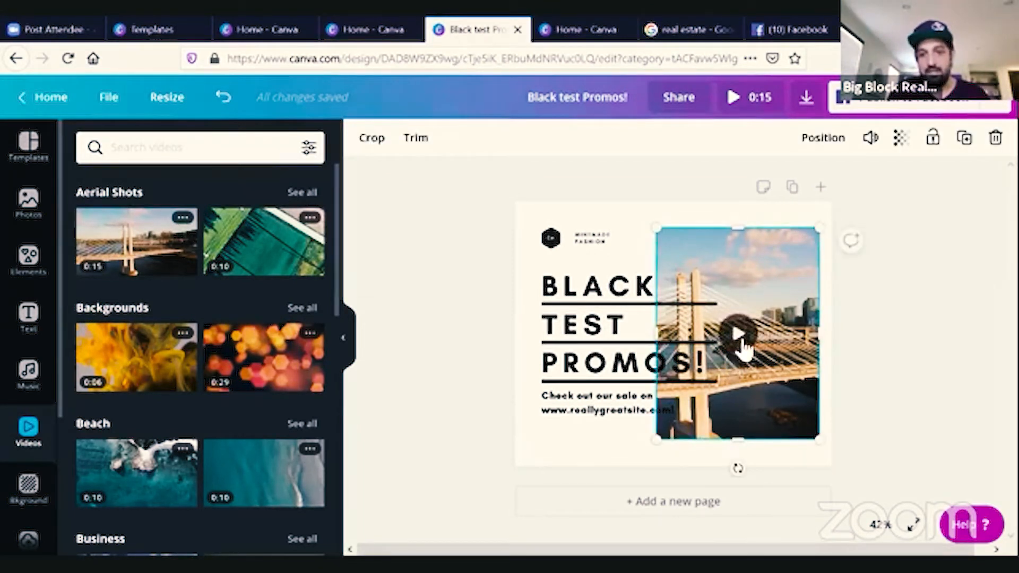
pyautogui.click(738, 335)
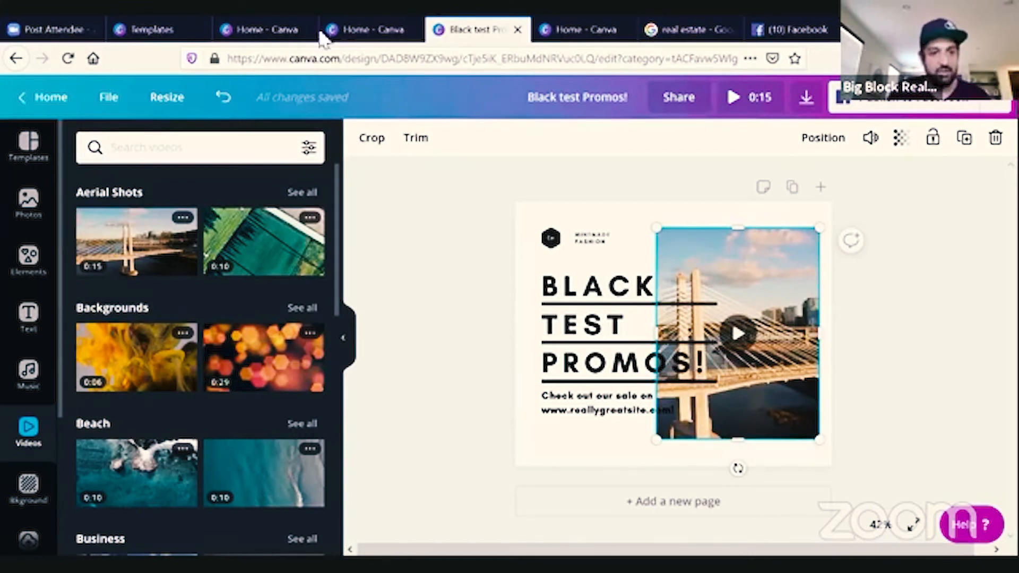
# Return to the Canva home and browse through all saved designs.
pyautogui.click(52, 99)
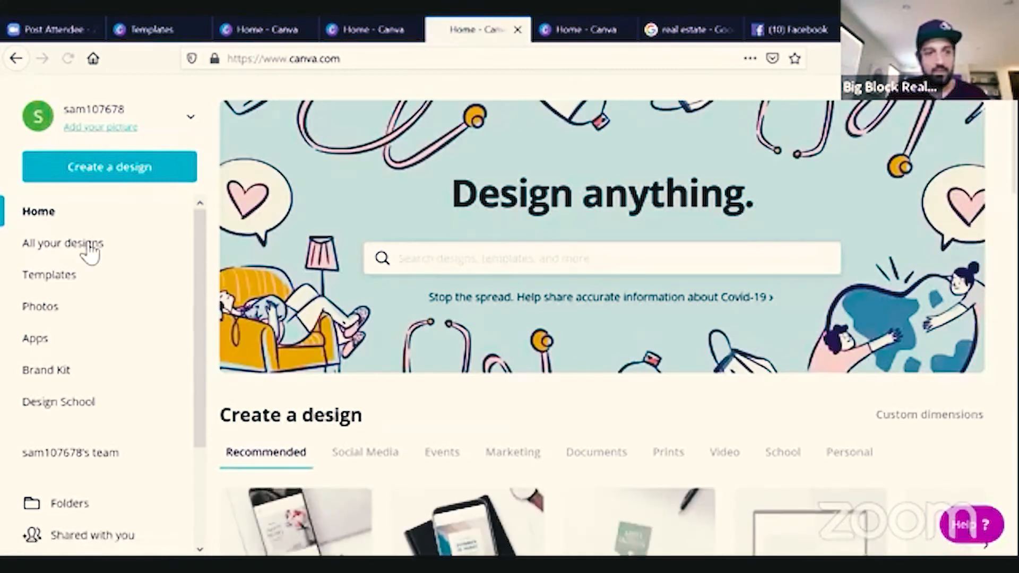
pyautogui.click(85, 257)
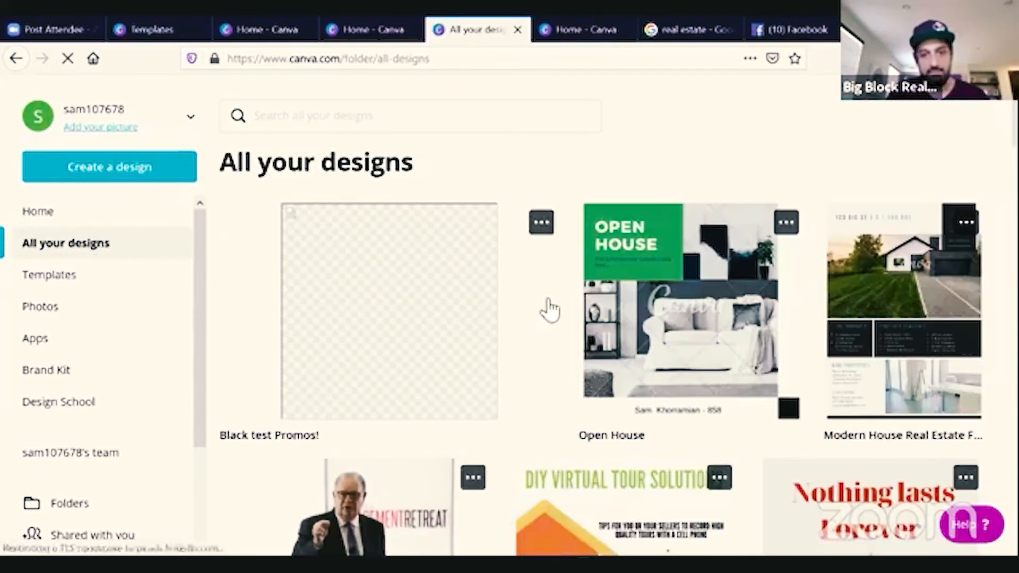
pyautogui.scroll(-2, 618, 310)
pyautogui.scroll(-3, 618, 308)
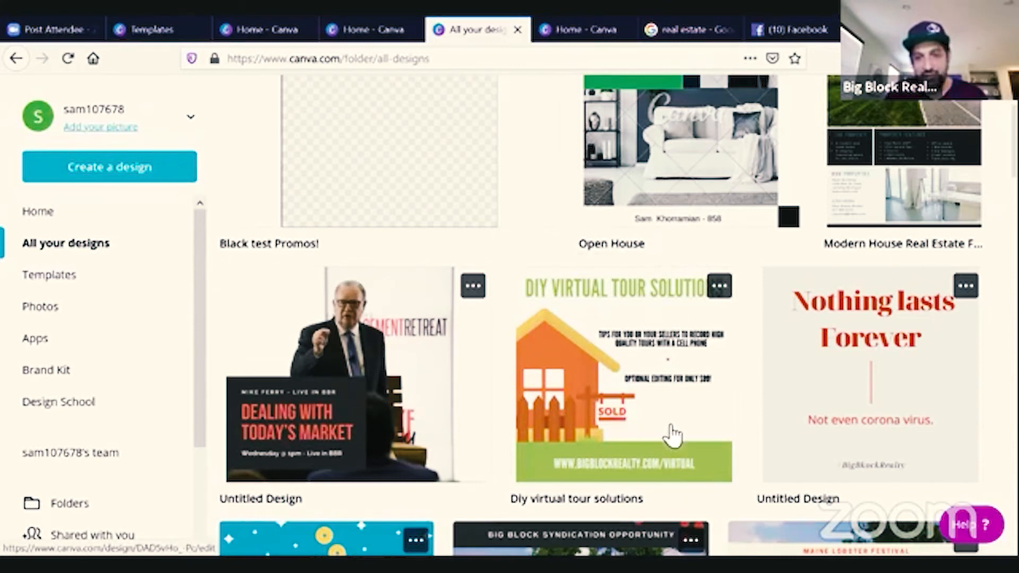
pyautogui.scroll(-5, 674, 435)
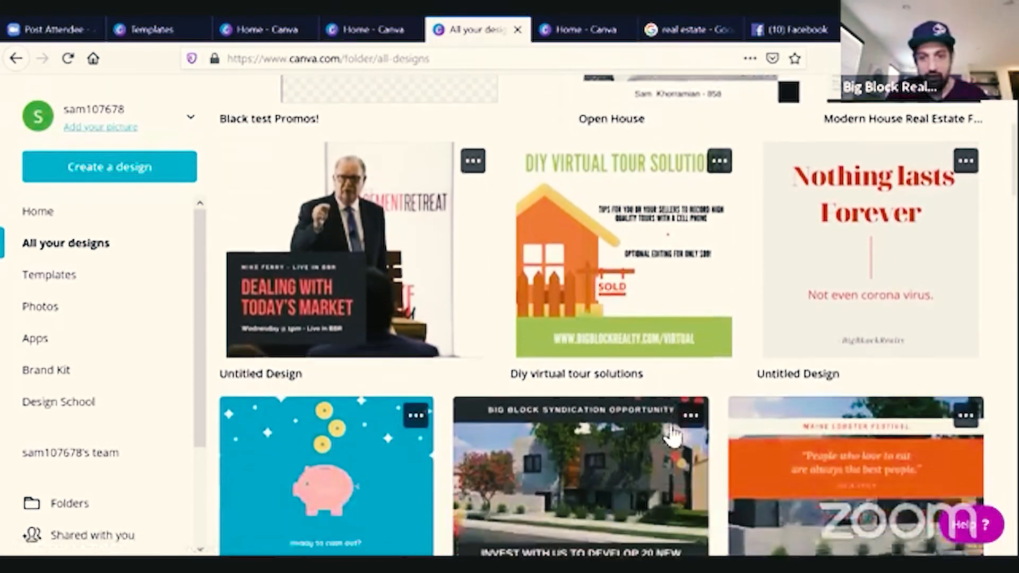
pyautogui.scroll(-2, 673, 435)
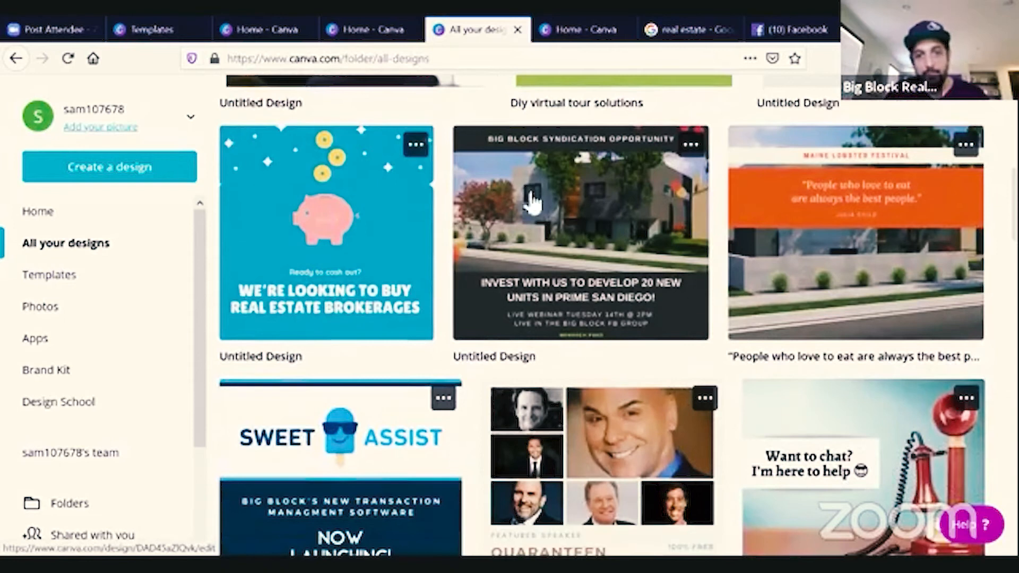
pyautogui.scroll(1, 624, 284)
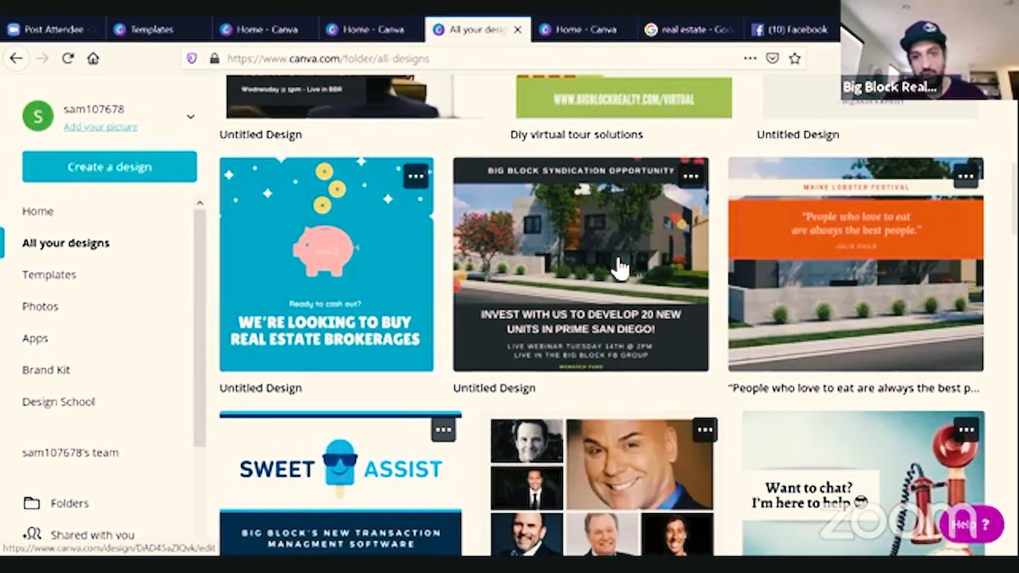
pyautogui.scroll(-5, 575, 380)
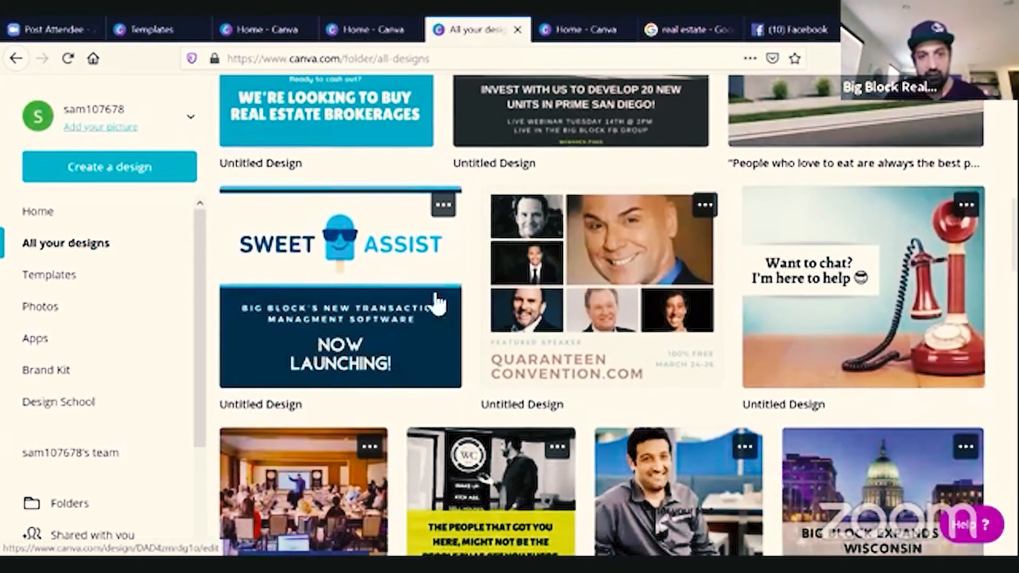
pyautogui.scroll(-4, 424, 332)
pyautogui.scroll(-8, 424, 332)
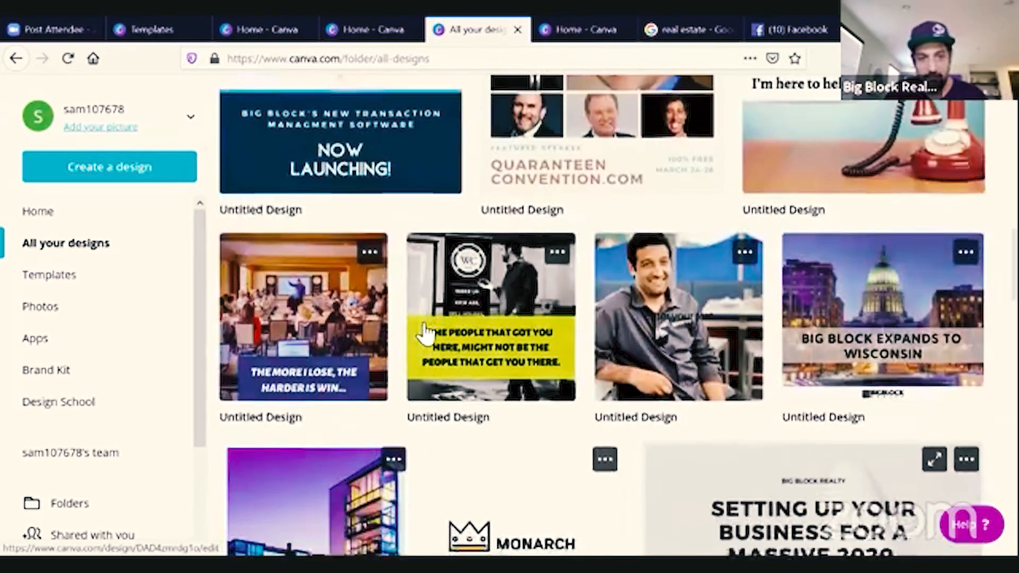
pyautogui.scroll(-12, 425, 332)
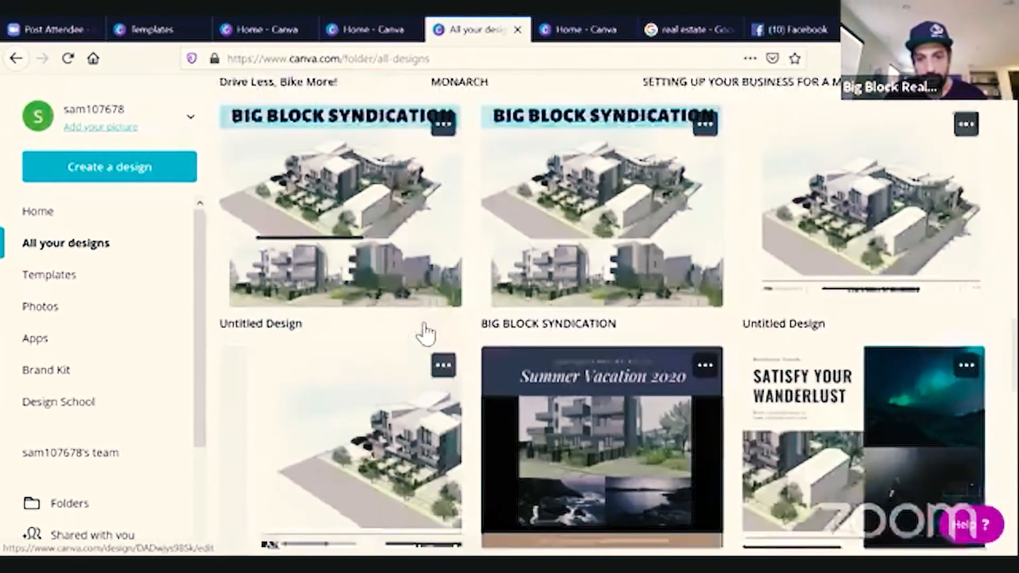
pyautogui.scroll(-2, 424, 332)
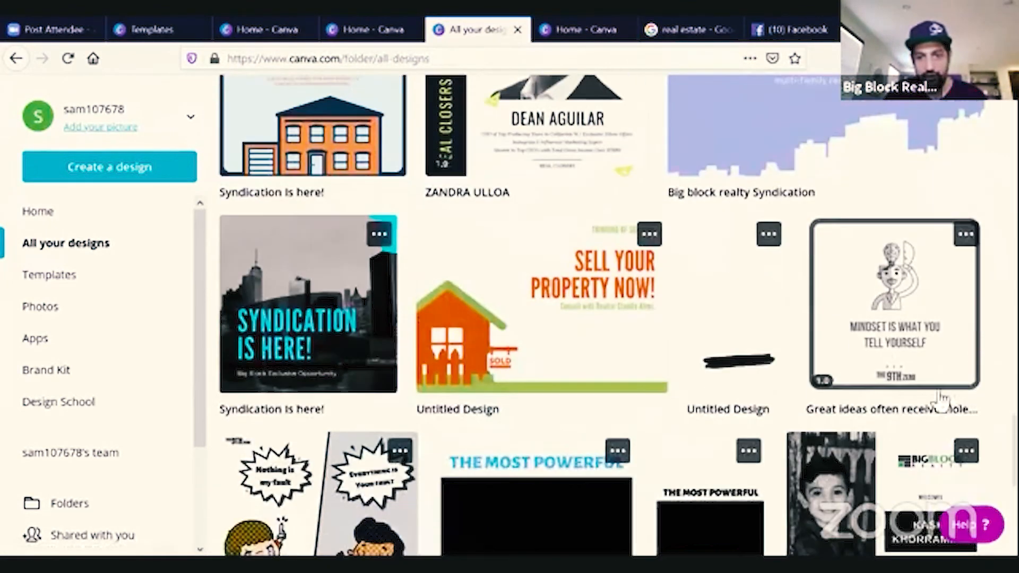
# Open the 'Mindset is what you tell yourself' design and delete its head illustration.
pyautogui.click(932, 355)
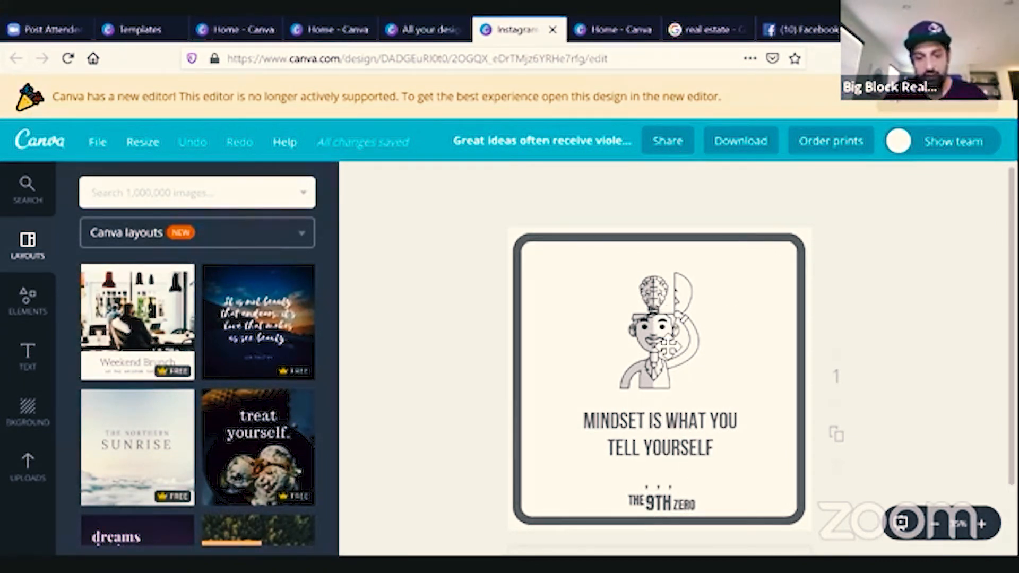
pyautogui.click(668, 345)
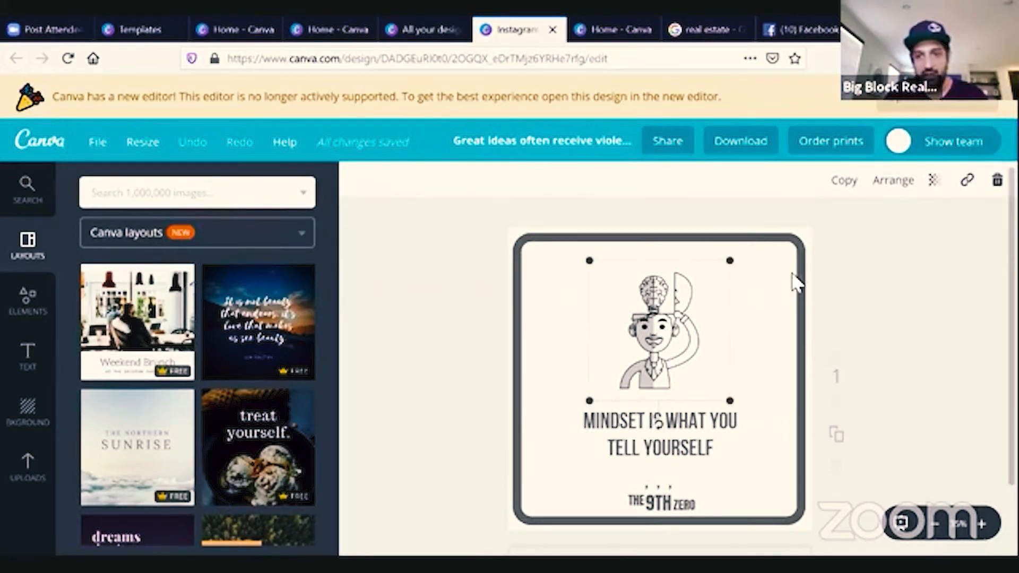
pyautogui.press('Delete')
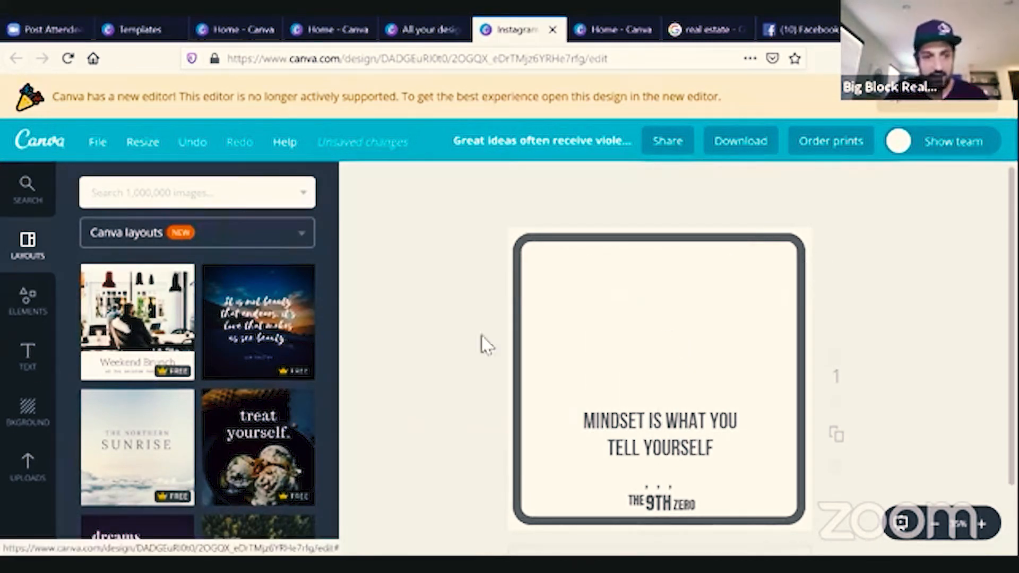
# Browse the Icons category among the elements.
pyautogui.click(29, 298)
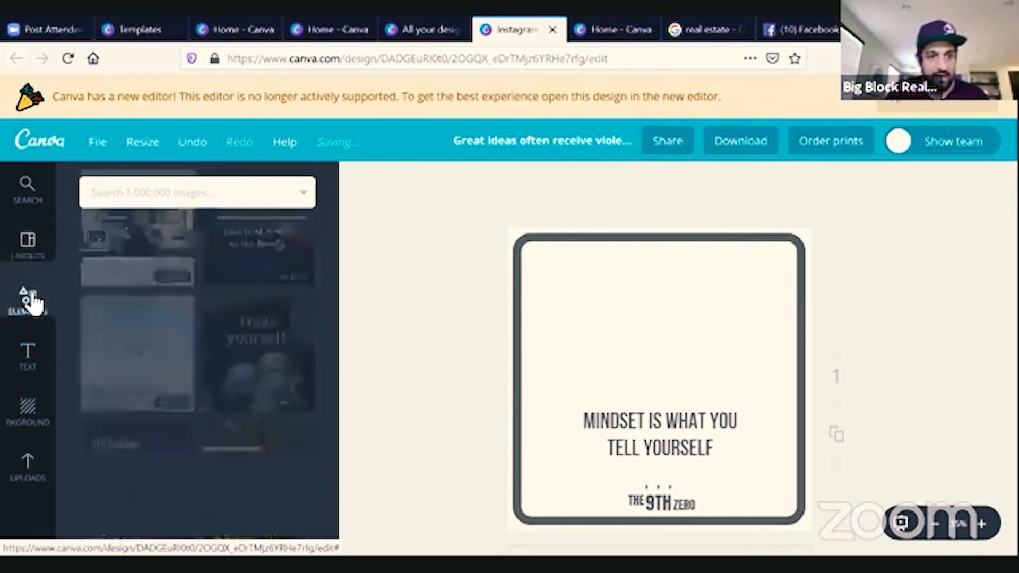
pyautogui.scroll(-3, 154, 281)
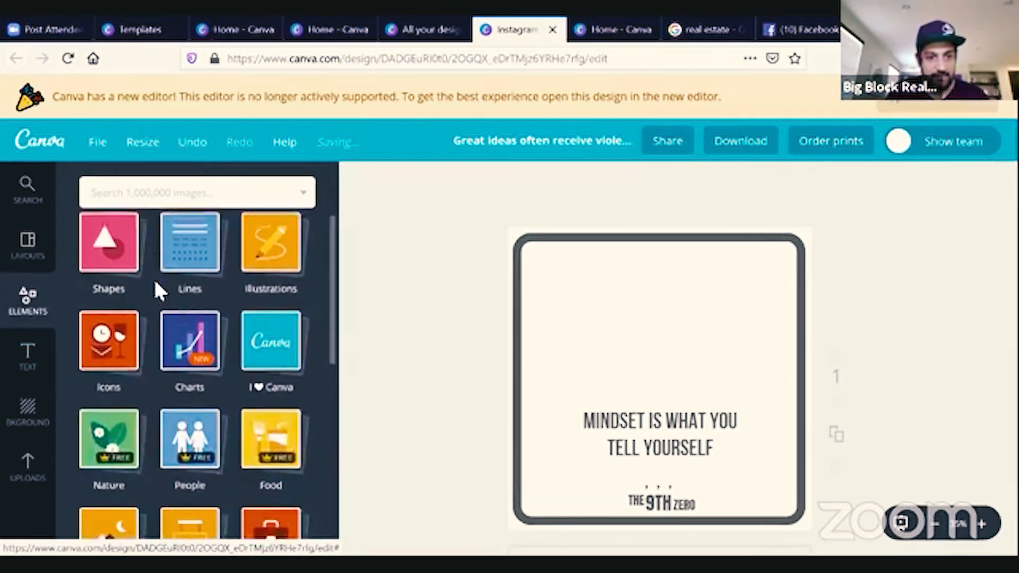
pyautogui.click(108, 338)
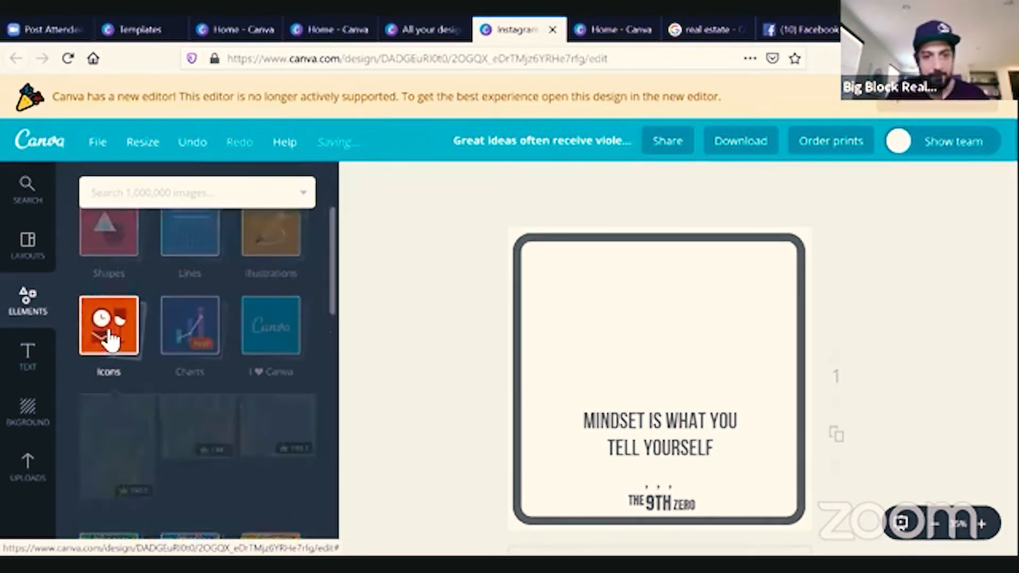
pyautogui.scroll(-10, 205, 455)
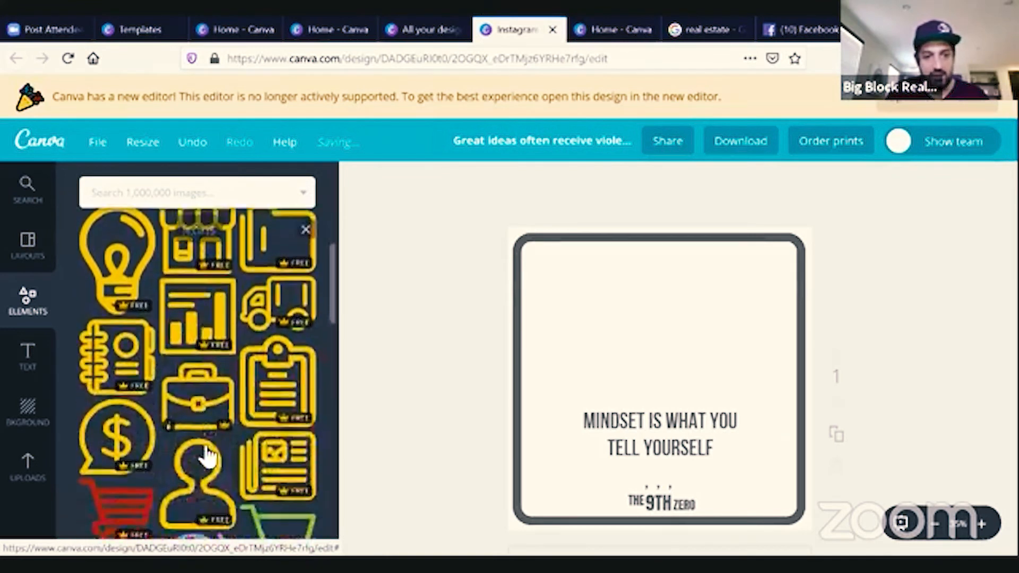
pyautogui.scroll(12, 205, 455)
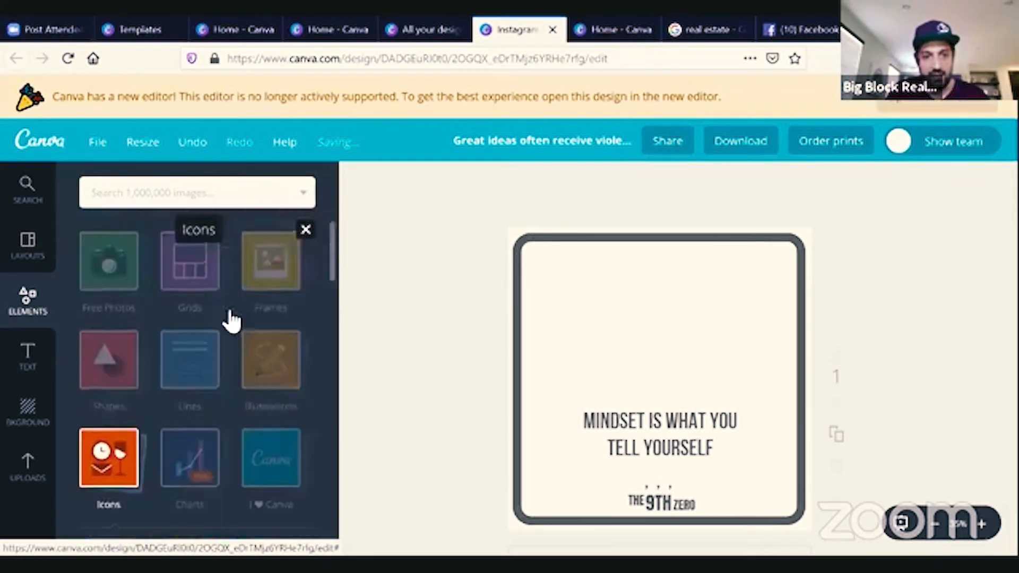
# Search images for "mindset" and add the blue head-with-lightbulb illustration, shrinking it and placing it above the headline.
pyautogui.click(230, 196)
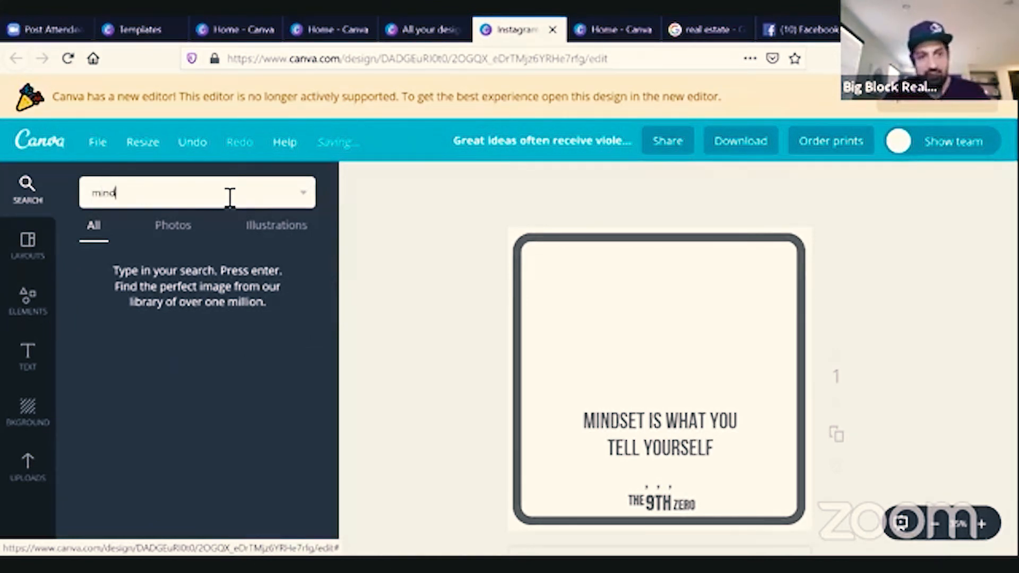
pyautogui.press('Return')
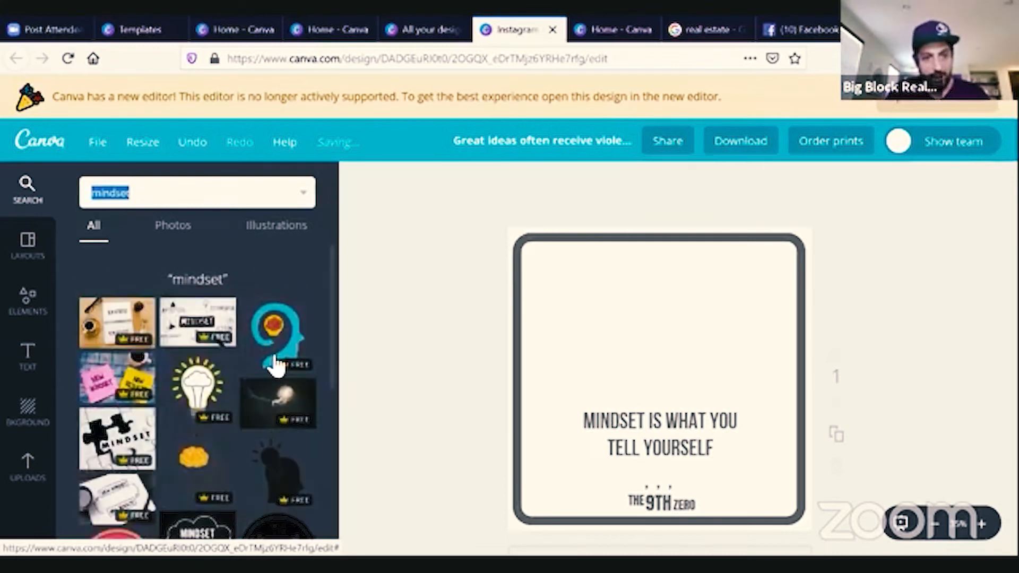
pyautogui.scroll(-5, 250, 444)
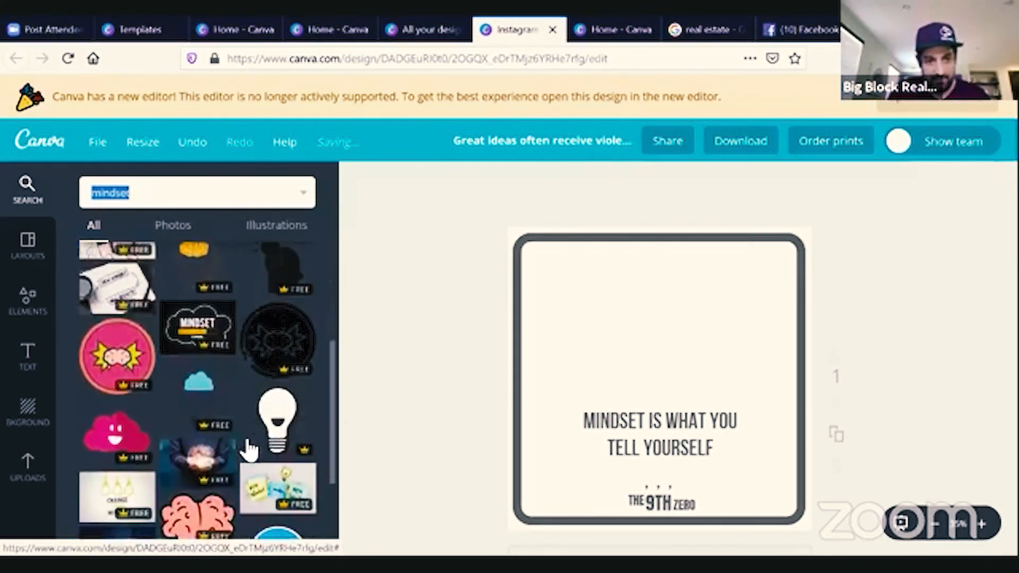
pyautogui.scroll(10, 250, 449)
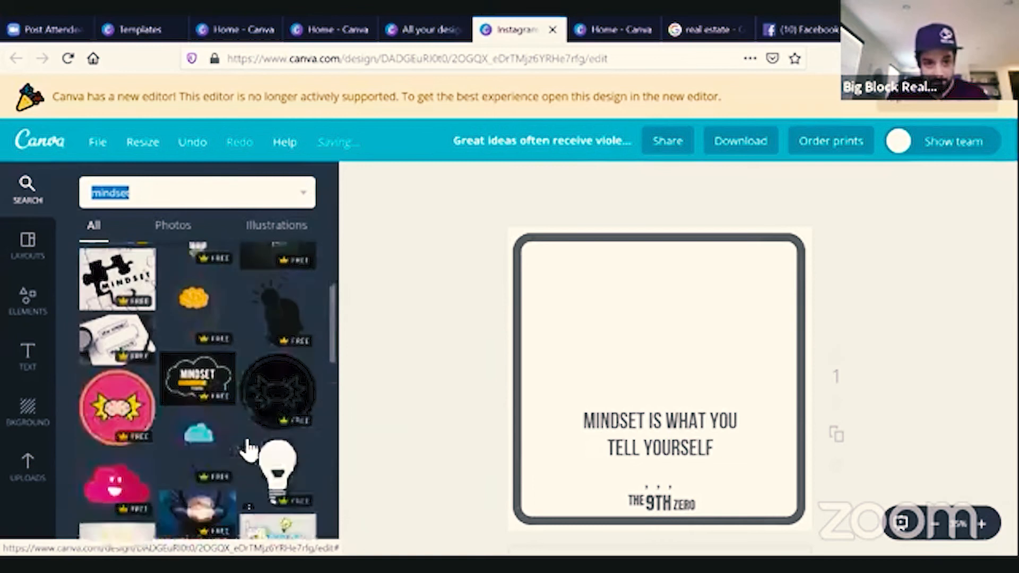
pyautogui.click(282, 344)
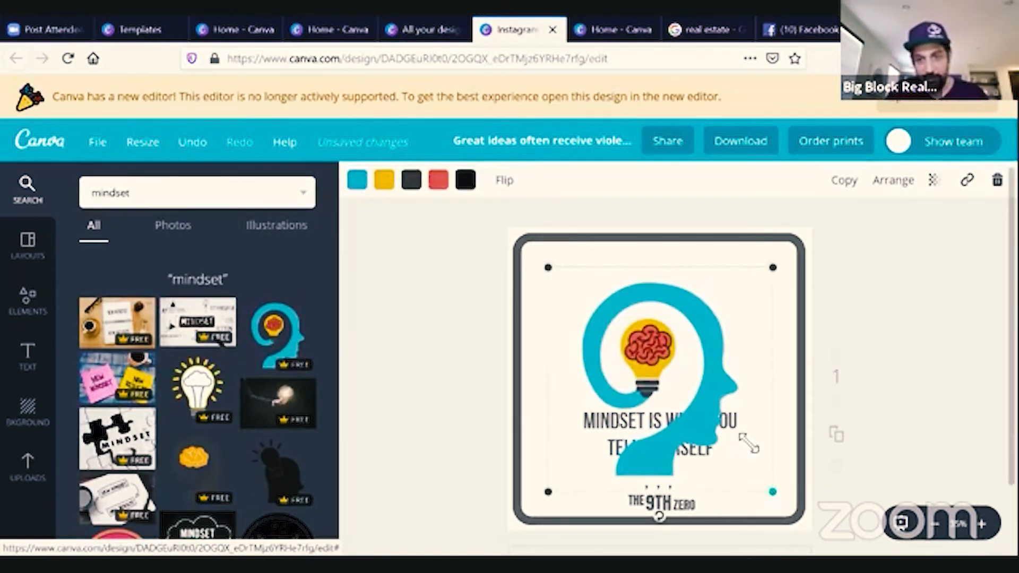
pyautogui.moveTo(749, 443); pyautogui.dragTo(701, 402)
pyautogui.moveTo(628, 318); pyautogui.dragTo(658, 309)
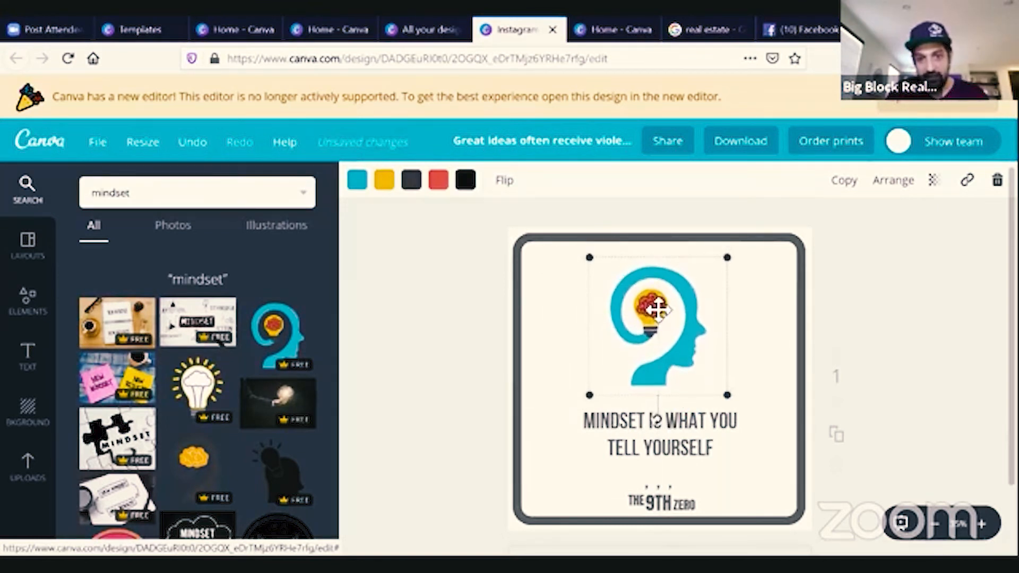
# Replace the headline text with "PUT NEW TEXT HERE".
pyautogui.click(757, 335)
pyautogui.click(663, 448)
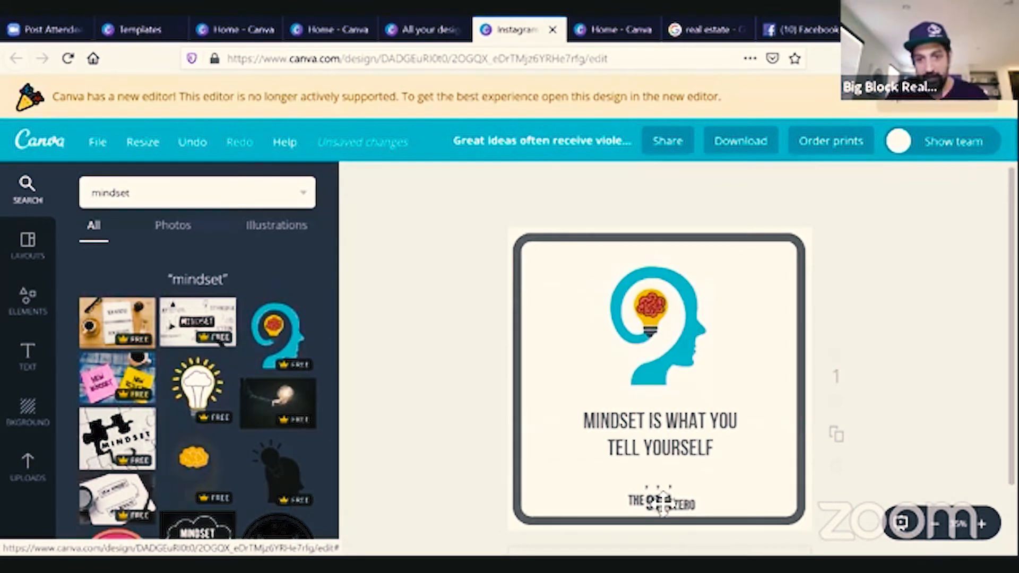
pyautogui.tripleClick(696, 449)
pyautogui.press('Escape')
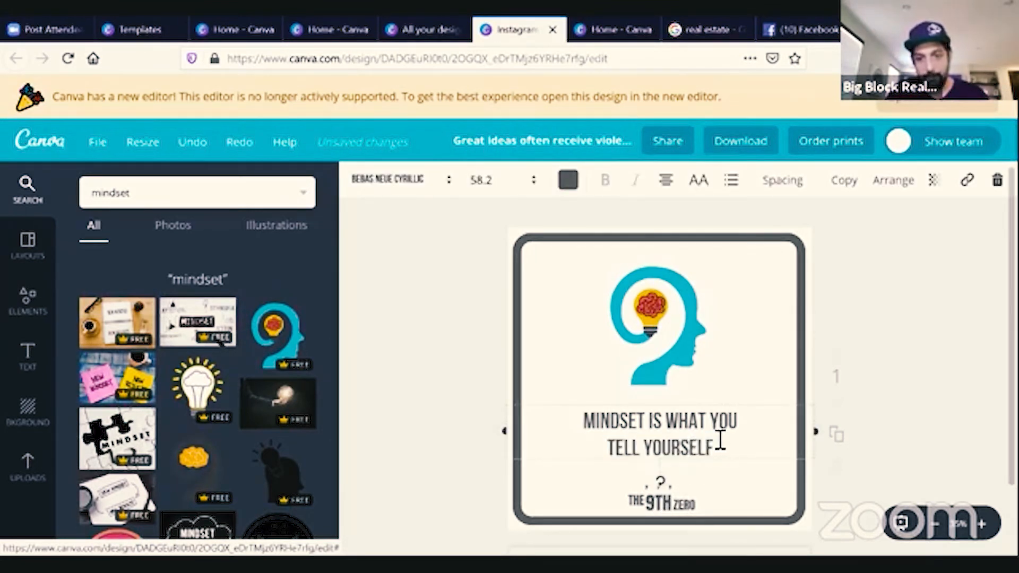
pyautogui.moveTo(720, 440); pyautogui.dragTo(628, 421)
pyautogui.moveTo(630, 479); pyautogui.dragTo(578, 406)
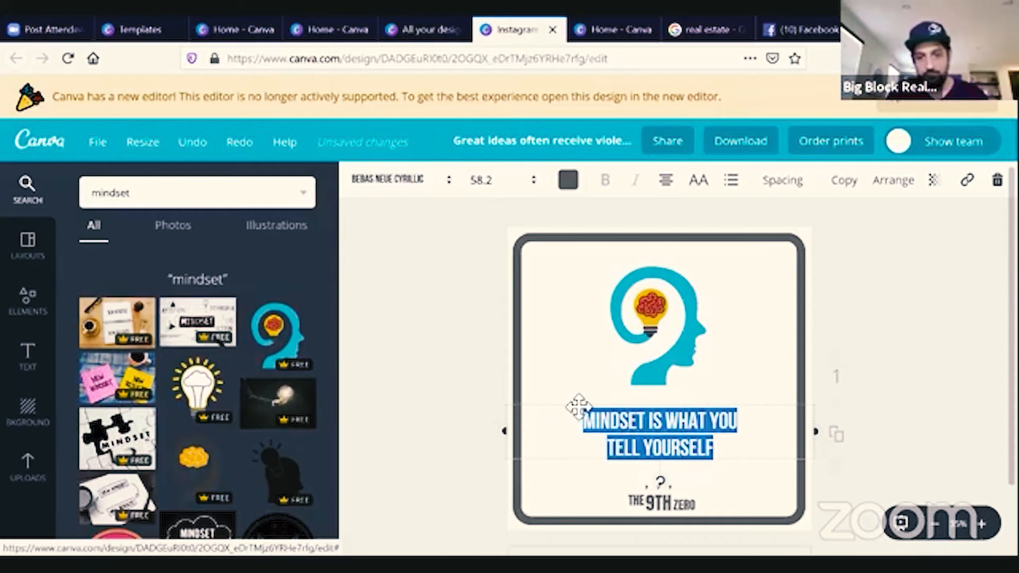
pyautogui.write('PUT TNE')
pyautogui.press('BackSpace')
pyautogui.press('BackSpace')
pyautogui.press('BackSpace')
pyautogui.write('NEW TEXT HERE')
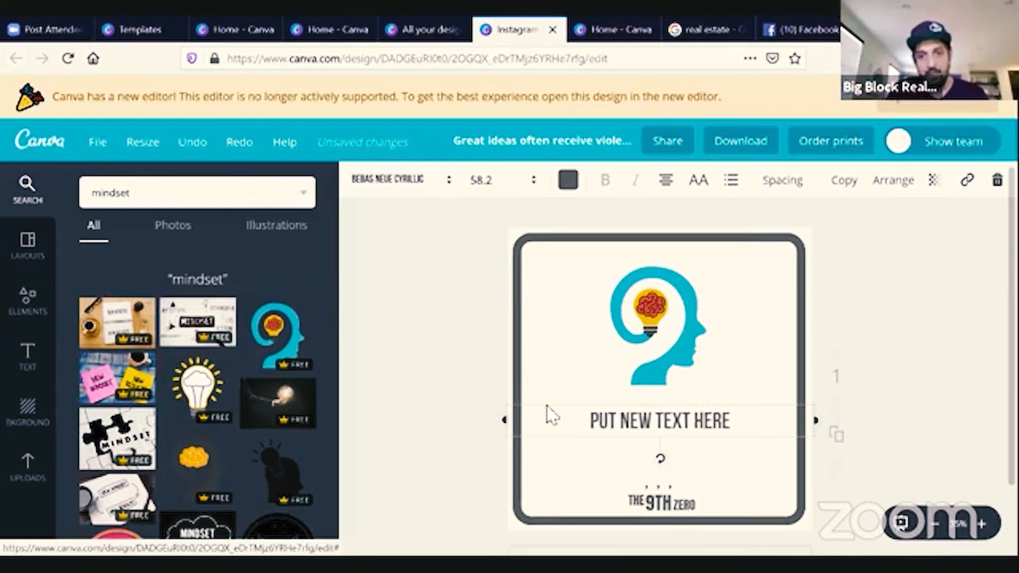
# Examine the font list and font size options for the selected headline text.
pyautogui.moveTo(740, 428); pyautogui.dragTo(487, 411)
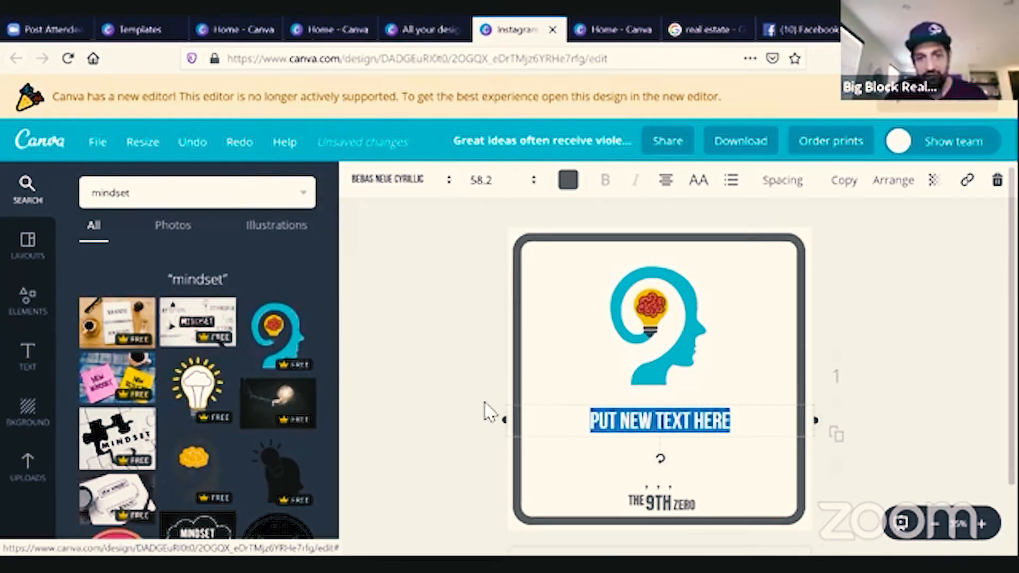
pyautogui.click(414, 183)
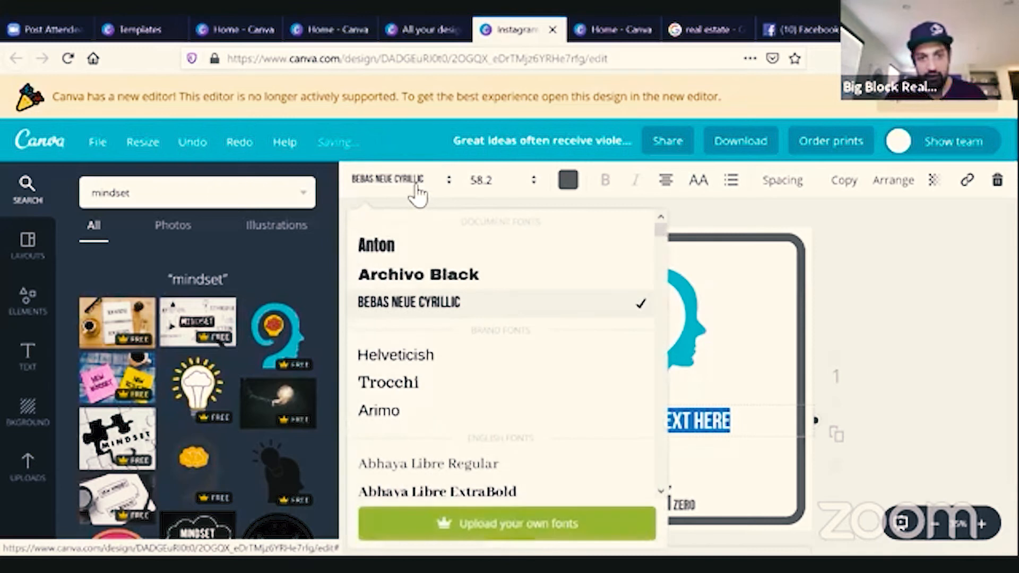
pyautogui.scroll(-3, 449, 340)
pyautogui.scroll(3, 449, 340)
pyautogui.click(427, 180)
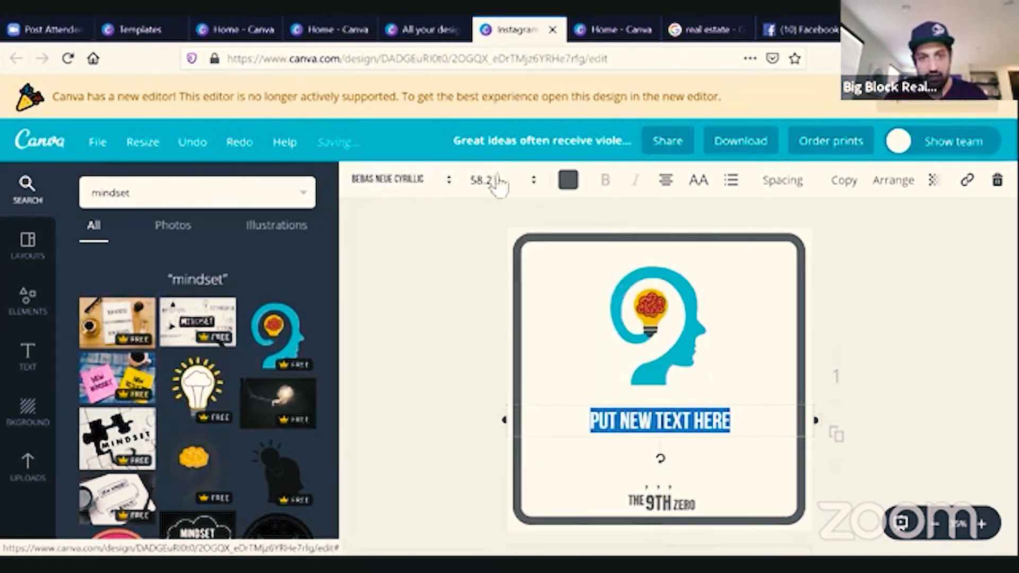
pyautogui.click(535, 183)
pyautogui.click(535, 183)
pyautogui.click(535, 183)
pyautogui.click(535, 183)
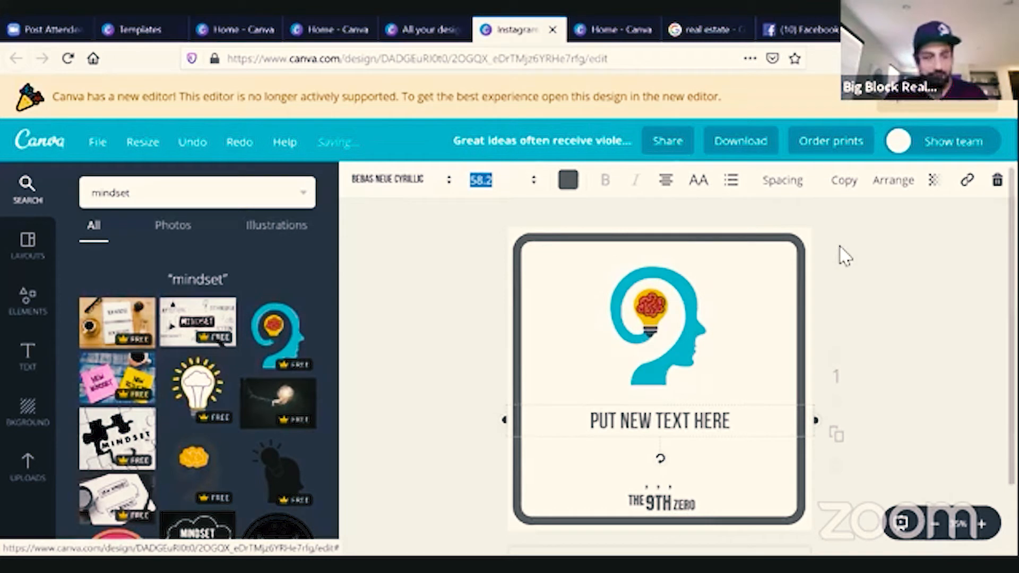
pyautogui.click(413, 422)
pyautogui.scroll(-2, 413, 422)
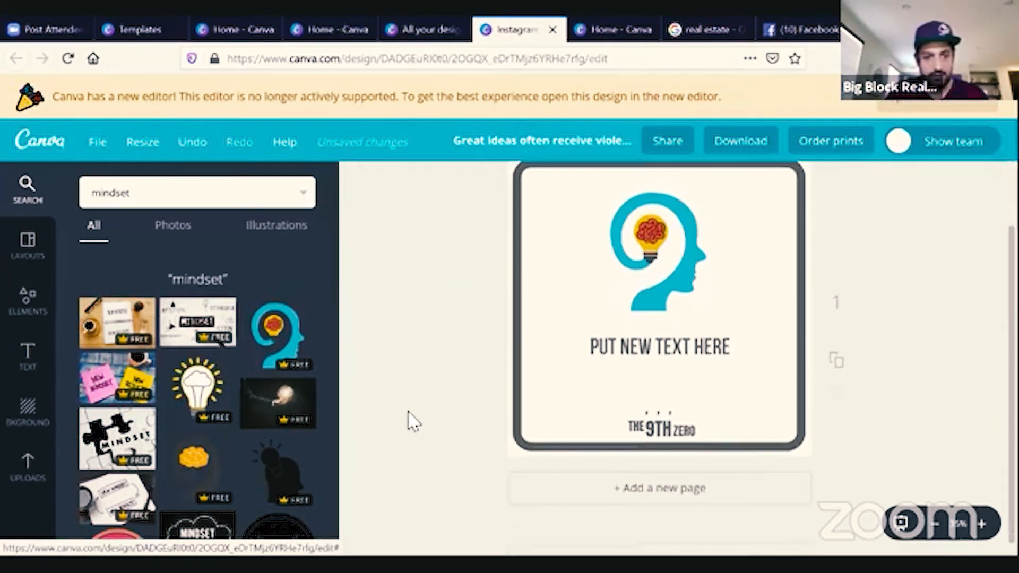
# Open the layouts panel, then leave the editor and go back to the Canva home page.
pyautogui.click(28, 244)
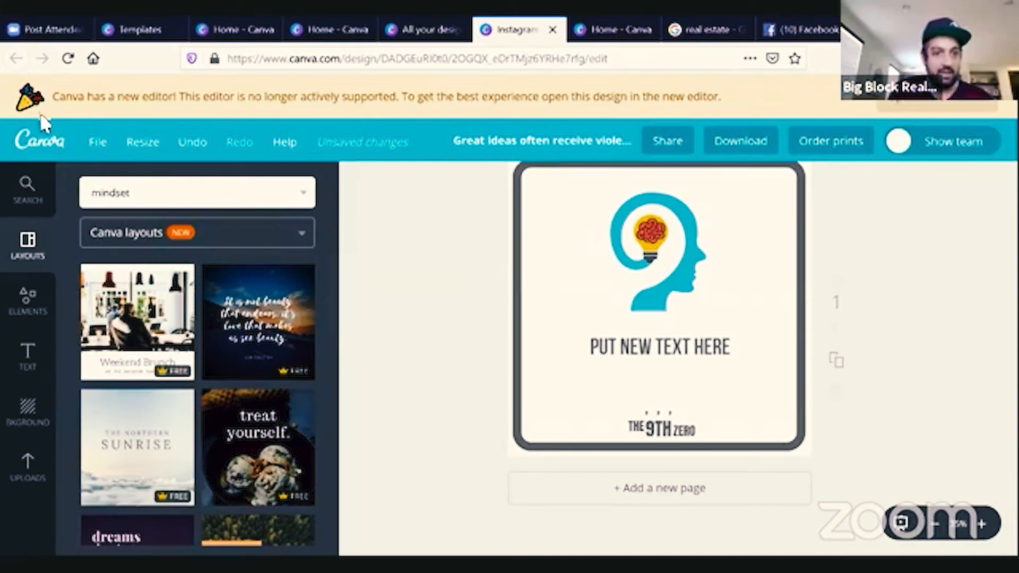
pyautogui.click(42, 149)
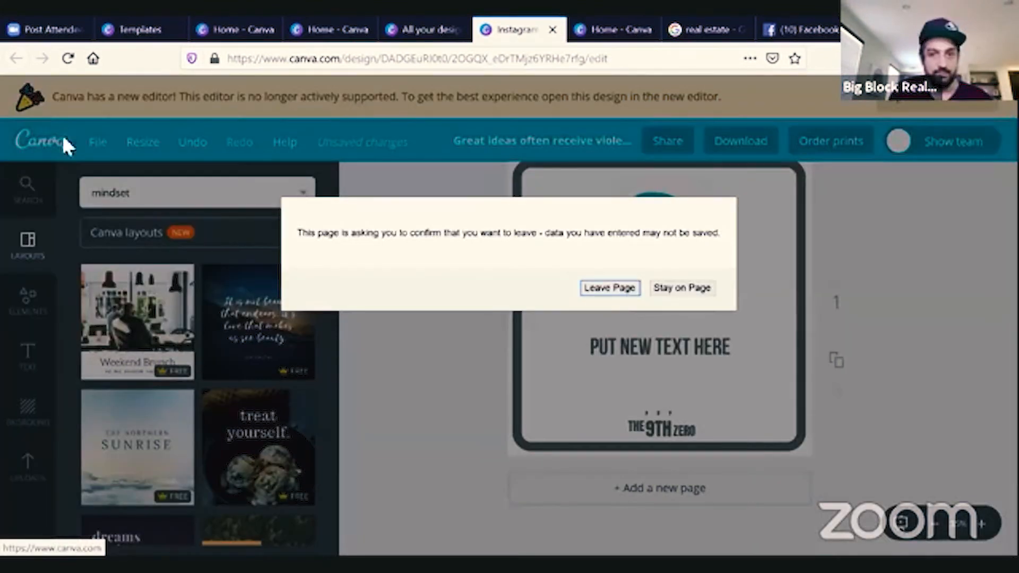
pyautogui.click(609, 288)
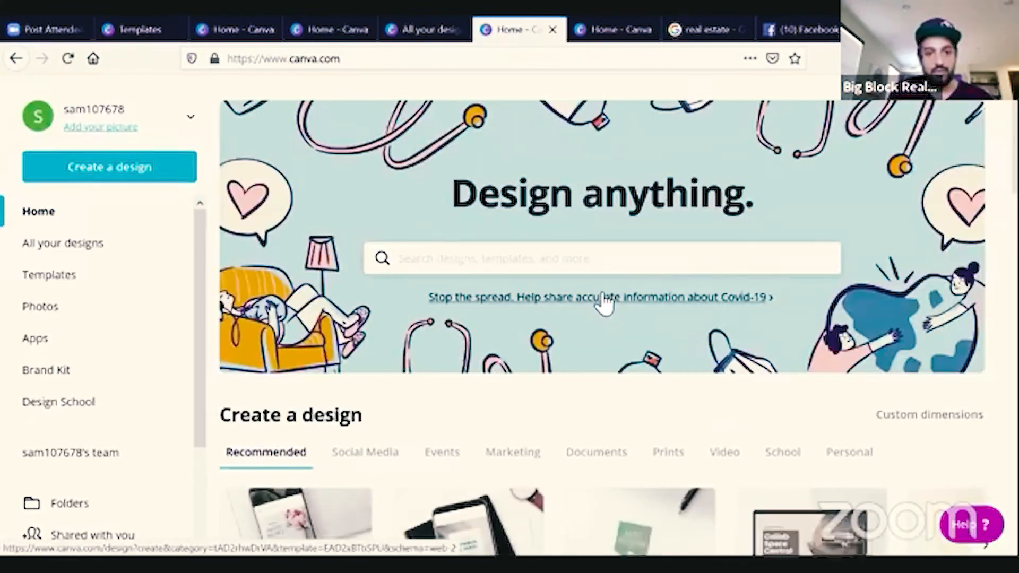
# Create a new Infographic design and apply the "Educate Kids" template.
pyautogui.scroll(-3, 605, 301)
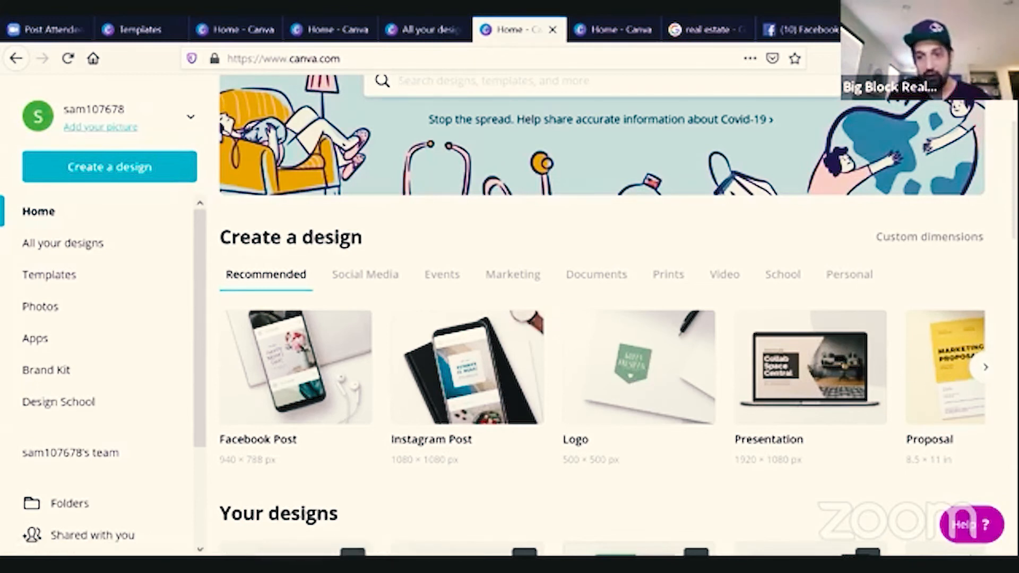
pyautogui.click(985, 367)
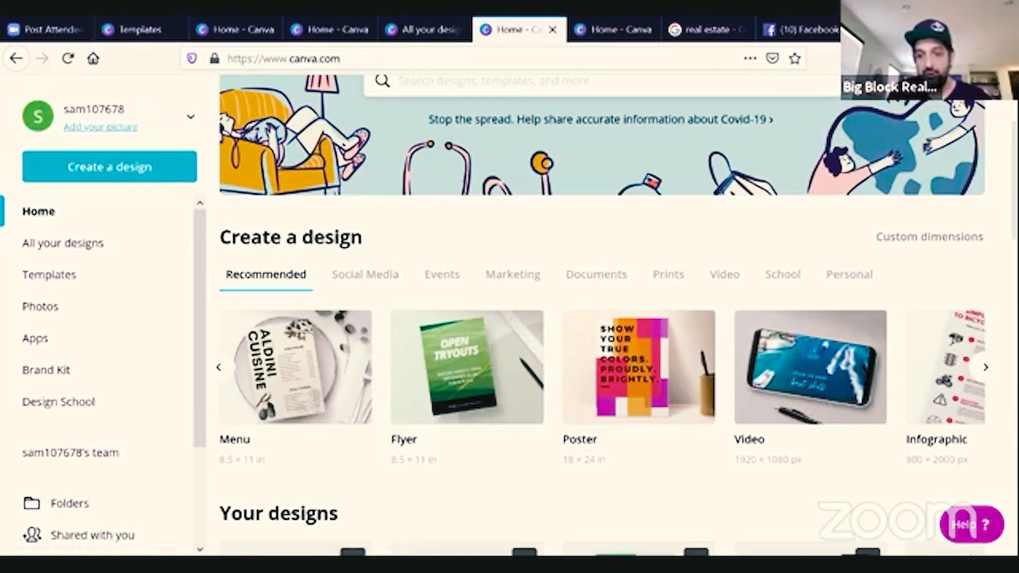
pyautogui.click(986, 367)
pyautogui.click(309, 362)
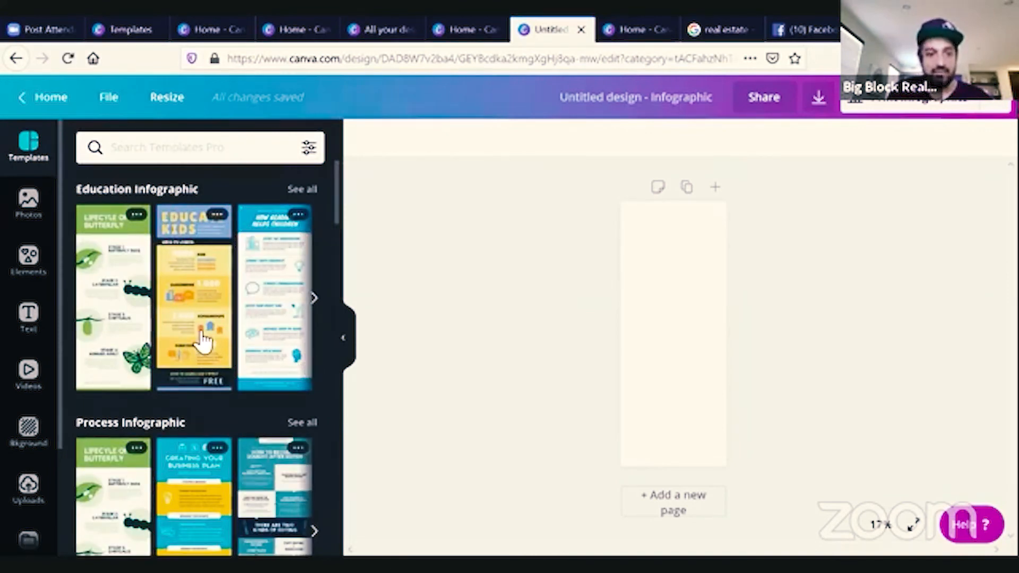
pyautogui.click(203, 340)
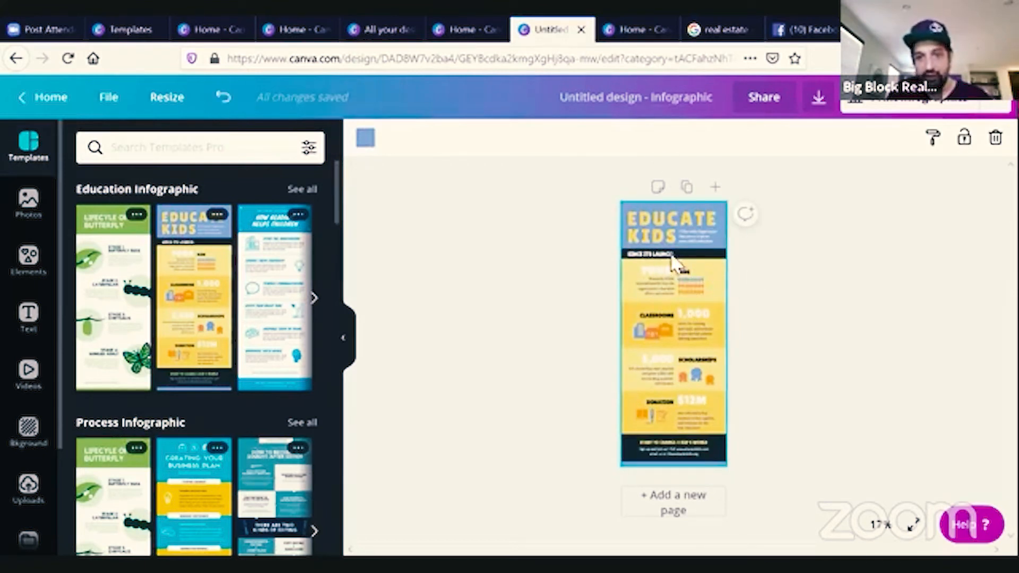
# Inspect the infographic's elements and scroll through the other infographic template categories.
pyautogui.click(688, 403)
pyautogui.click(651, 414)
pyautogui.moveTo(652, 414); pyautogui.dragTo(667, 396)
pyautogui.click(661, 368)
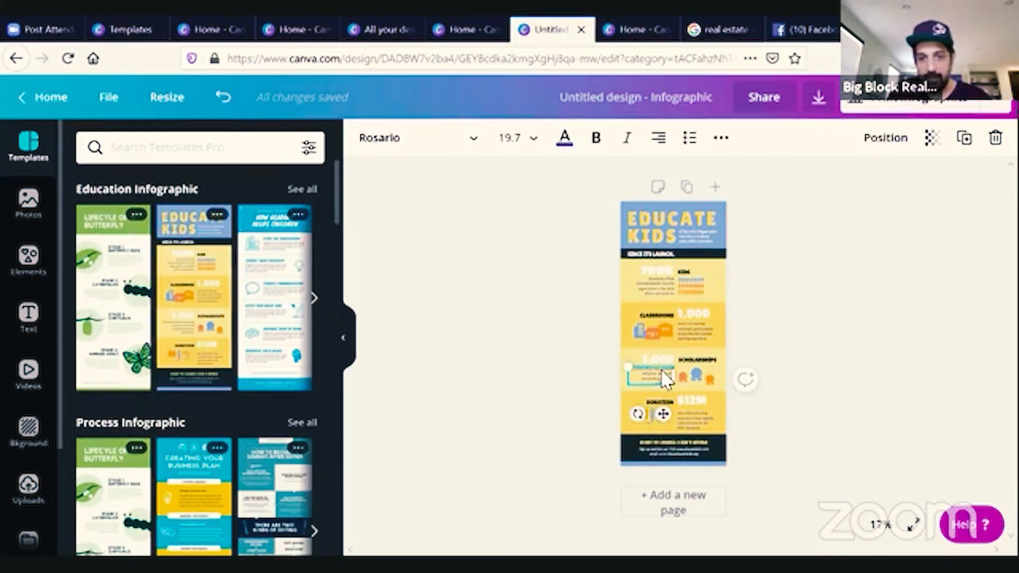
pyautogui.scroll(-5, 313, 447)
pyautogui.scroll(-3, 315, 448)
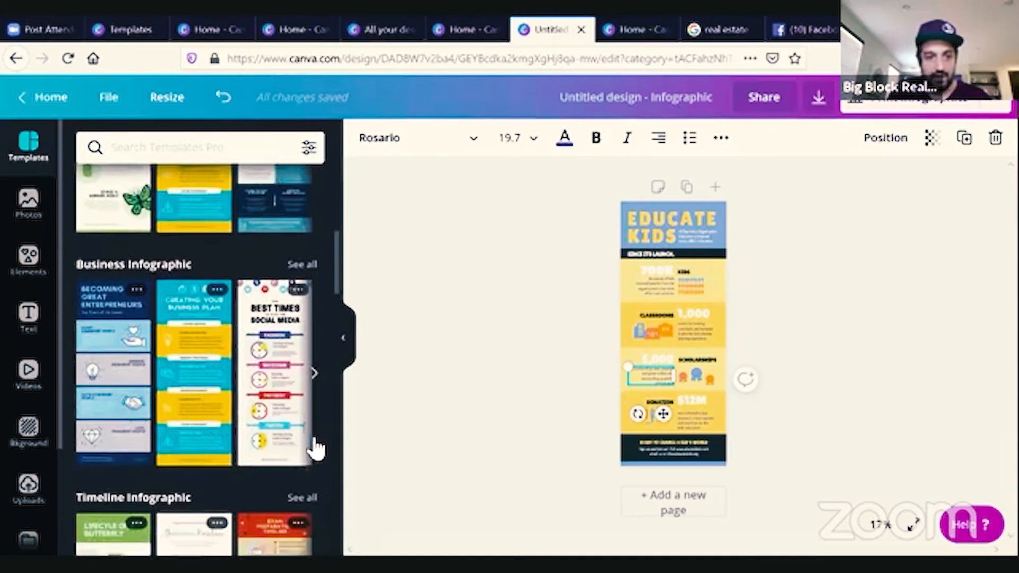
pyautogui.scroll(-8, 293, 393)
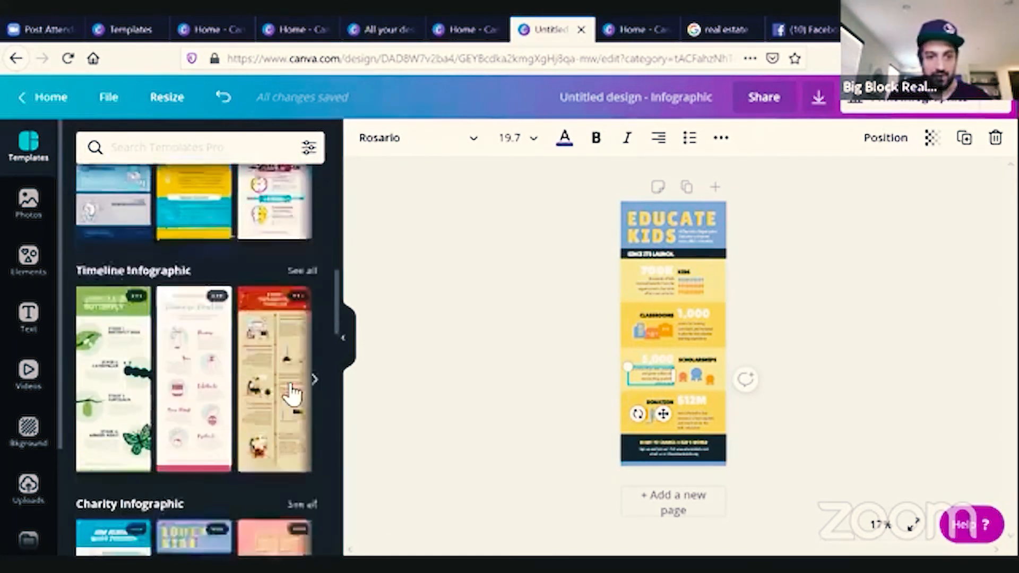
pyautogui.scroll(-6, 289, 392)
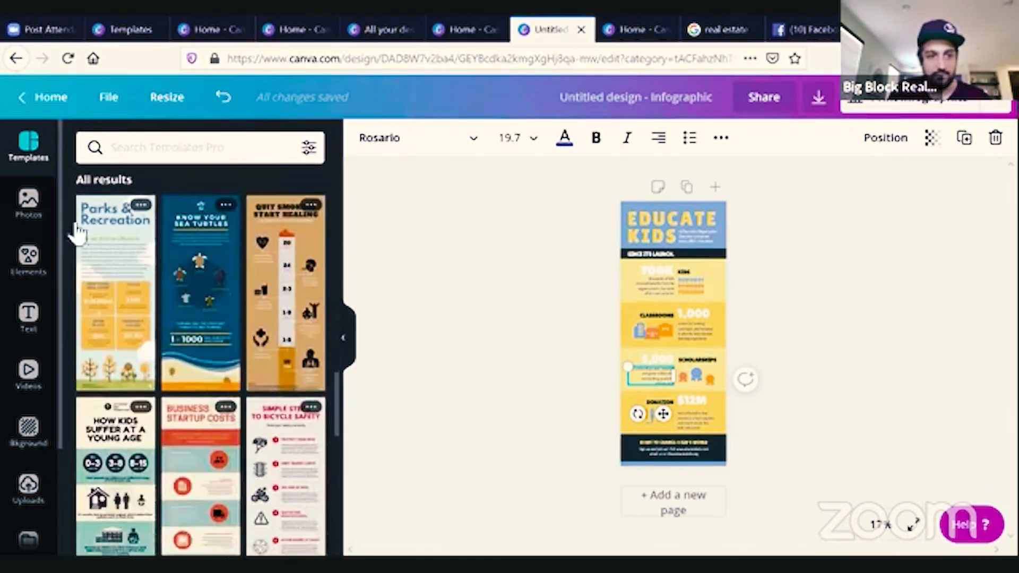
# Return to the Canva home page and browse through the recommended design types.
pyautogui.click(29, 106)
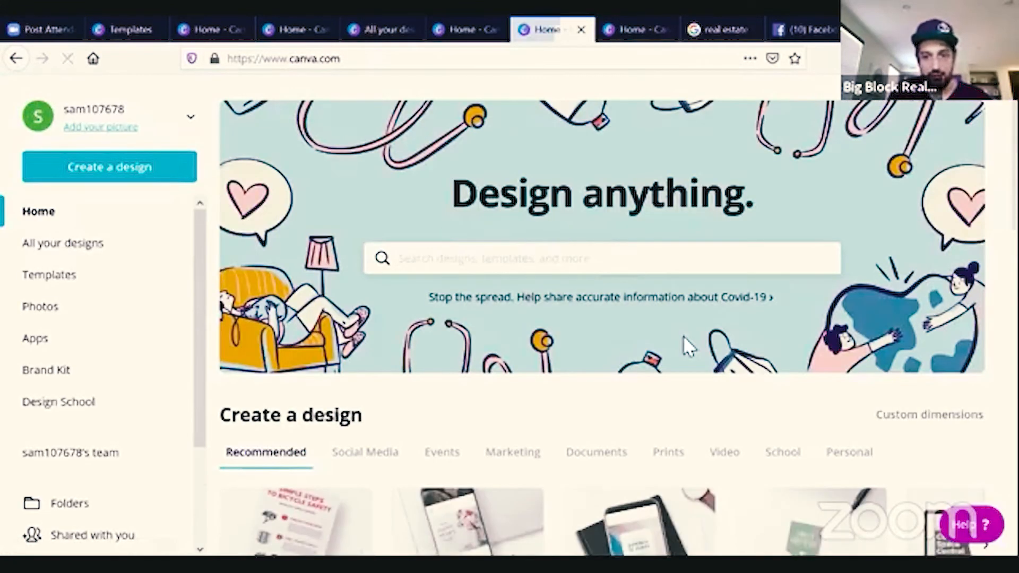
pyautogui.scroll(-2, 720, 440)
pyautogui.scroll(-3, 720, 434)
pyautogui.scroll(2, 720, 434)
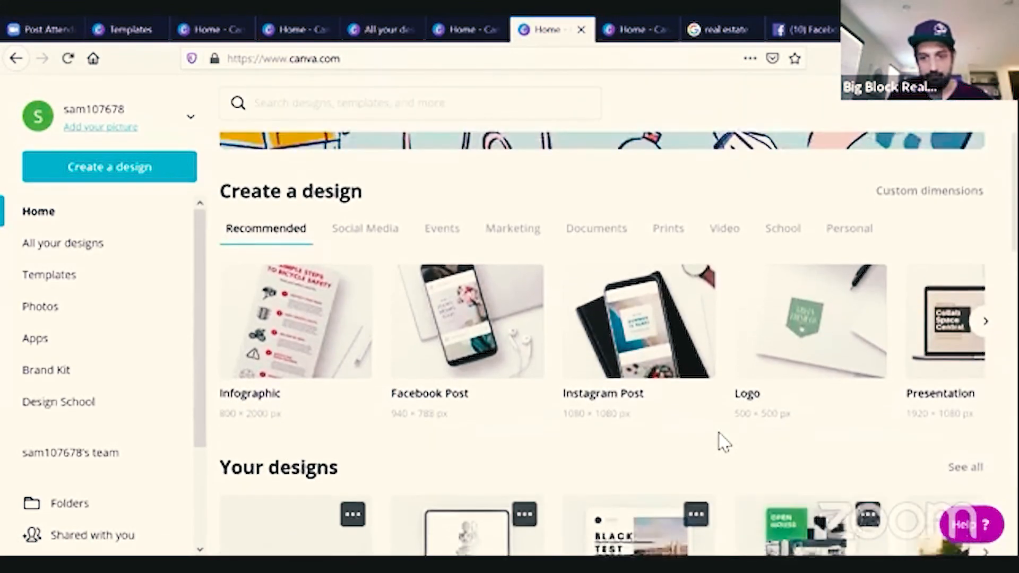
pyautogui.click(986, 373)
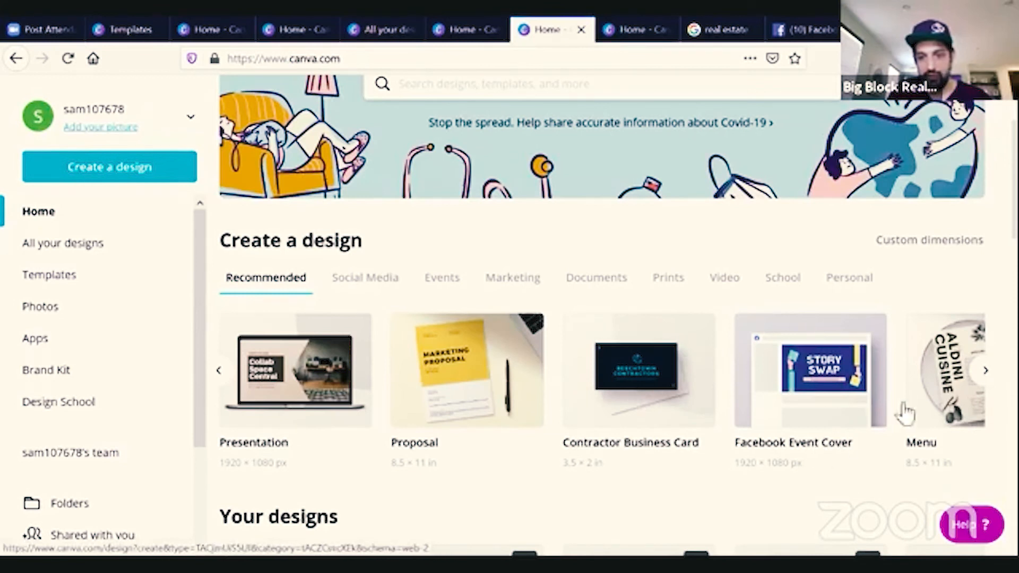
pyautogui.click(985, 371)
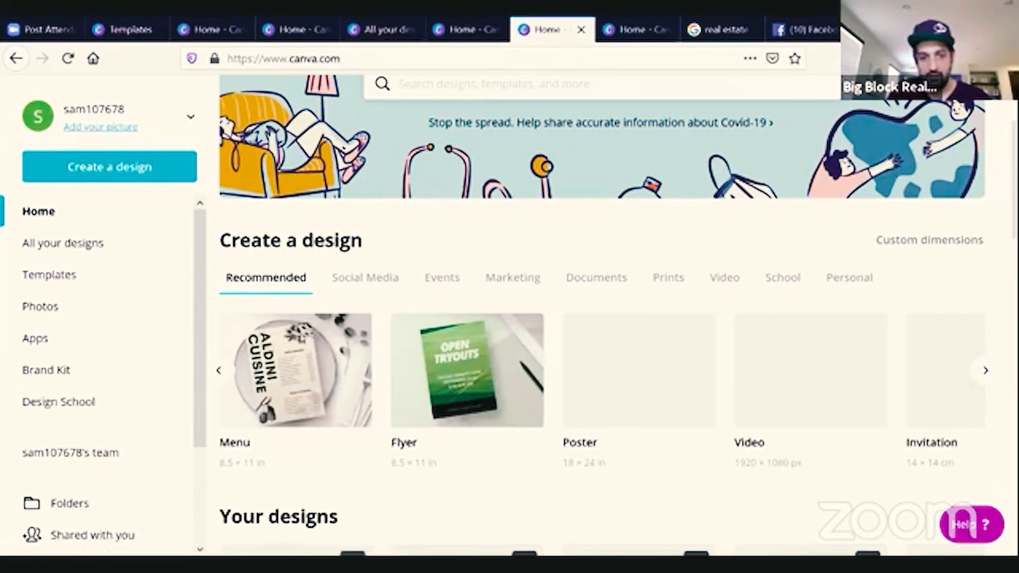
pyautogui.click(986, 370)
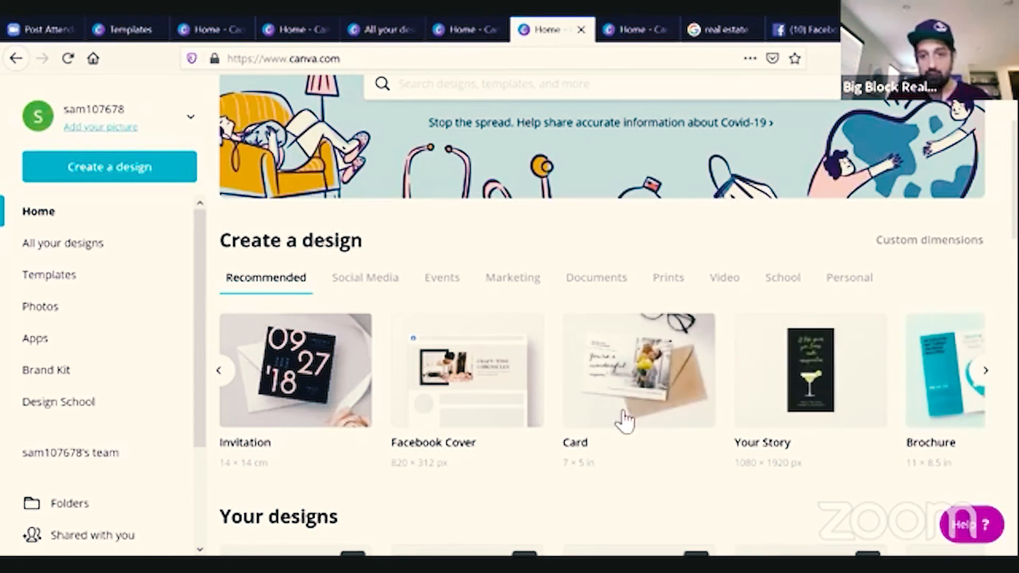
pyautogui.click(987, 371)
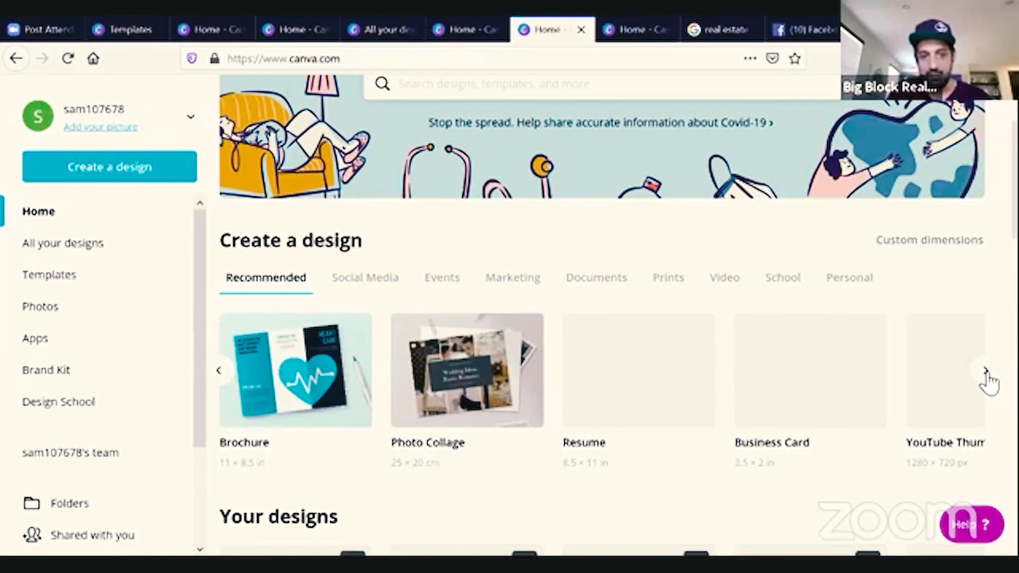
pyautogui.click(986, 372)
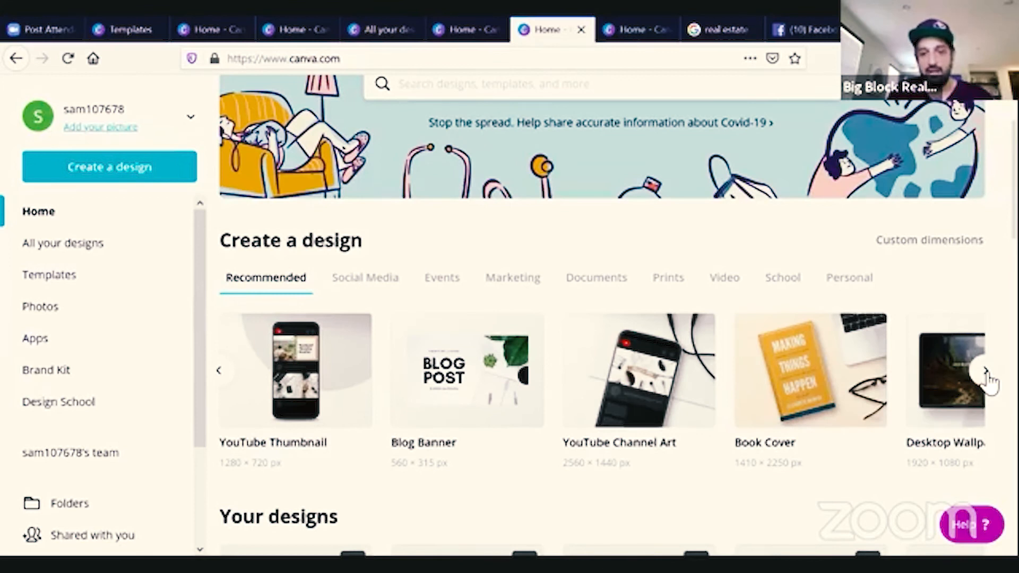
pyautogui.click(986, 374)
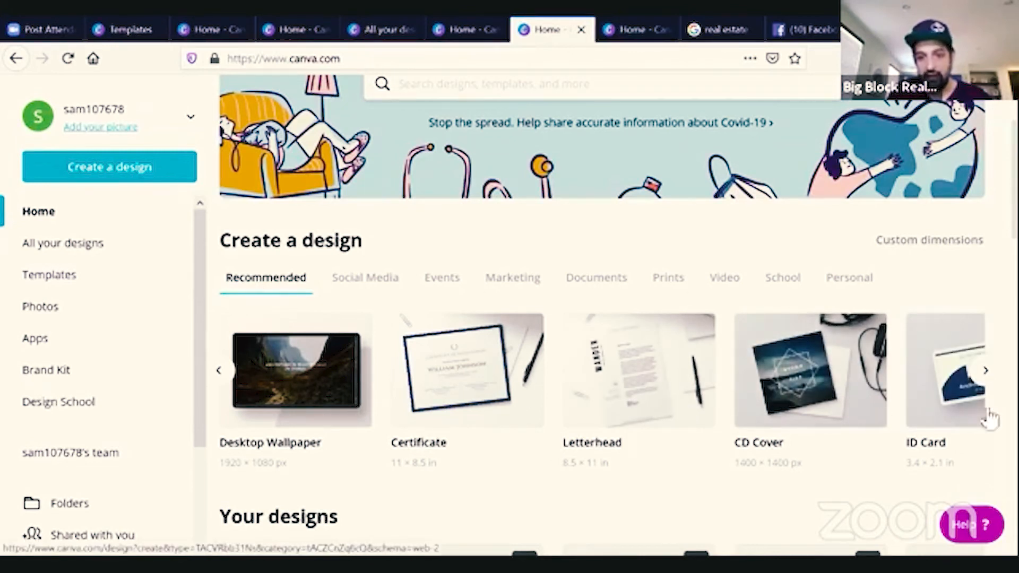
pyautogui.click(986, 371)
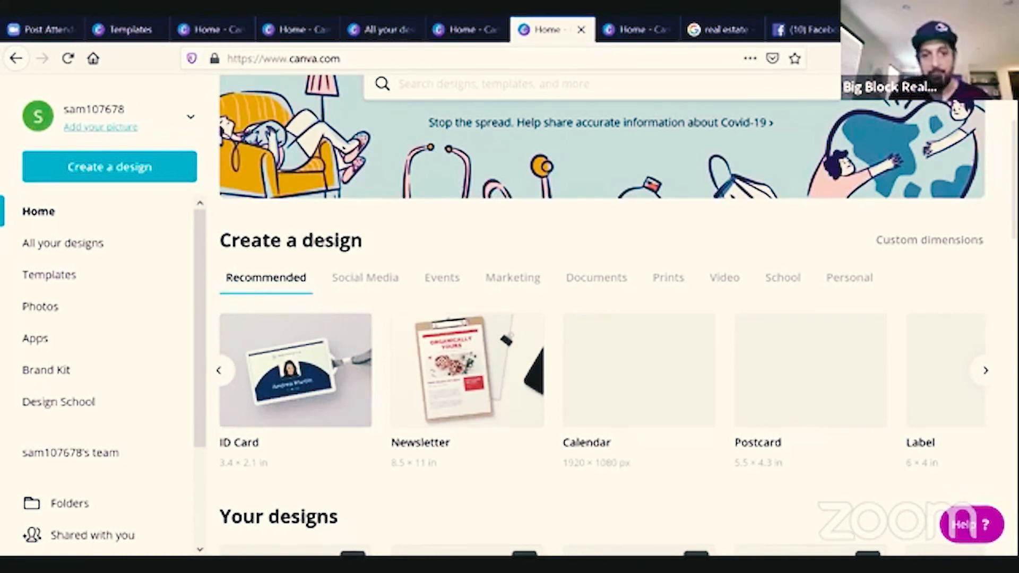
# Browse the recommended design types, then open the 'Dealing with Today's Market' Facebook post from All your designs.
pyautogui.click(986, 370)
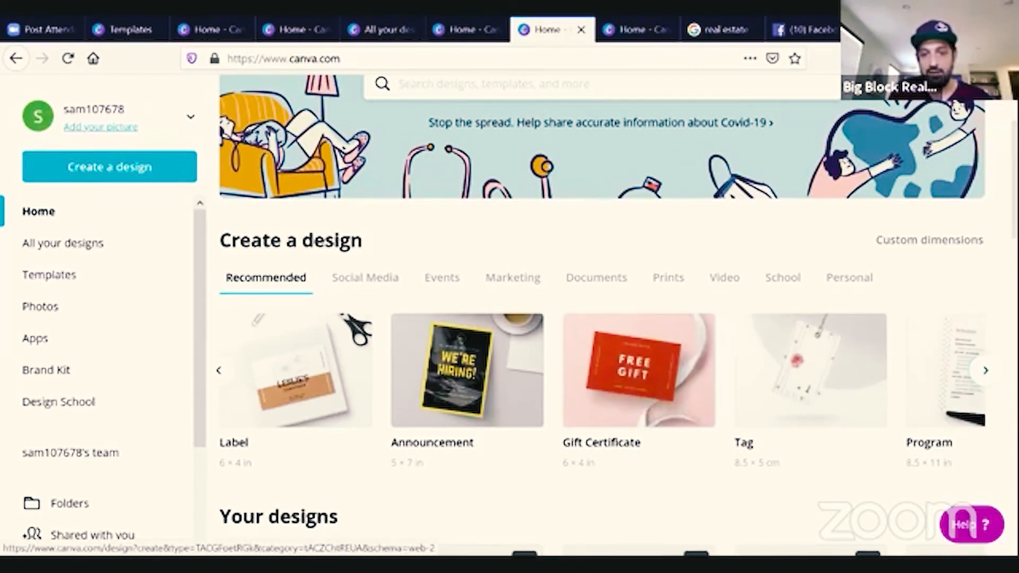
pyautogui.click(986, 371)
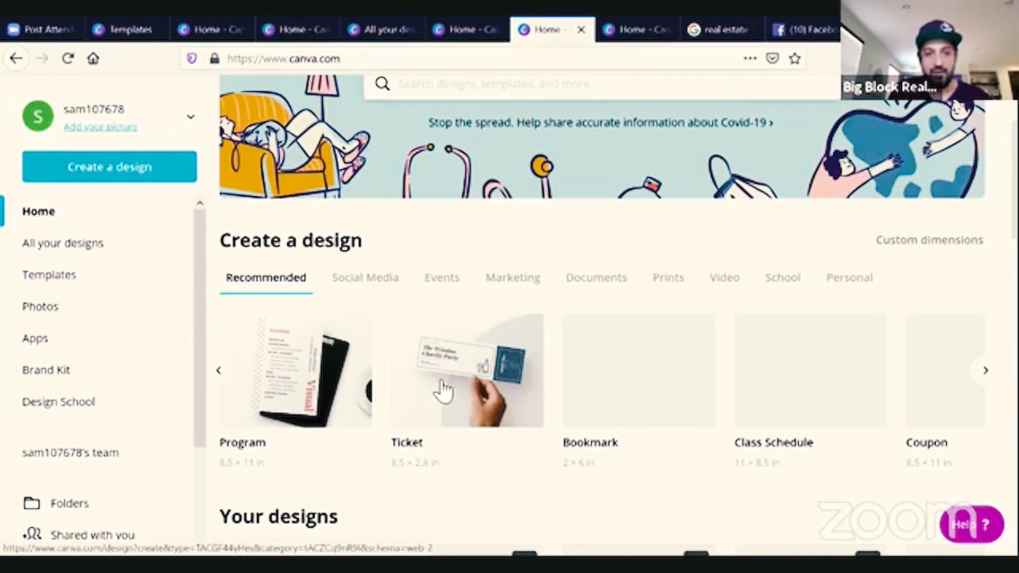
pyautogui.click(73, 254)
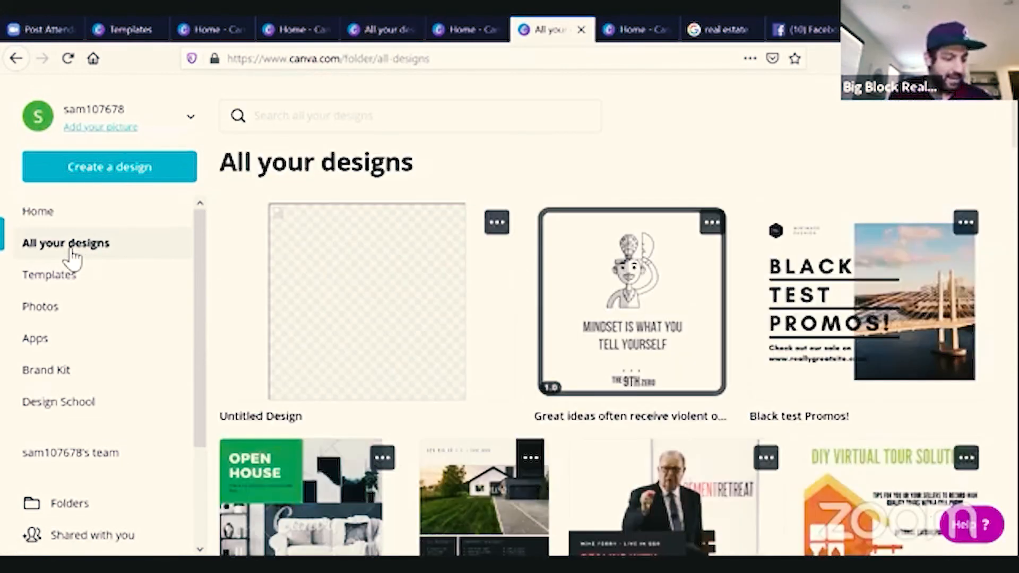
pyautogui.scroll(-3, 552, 364)
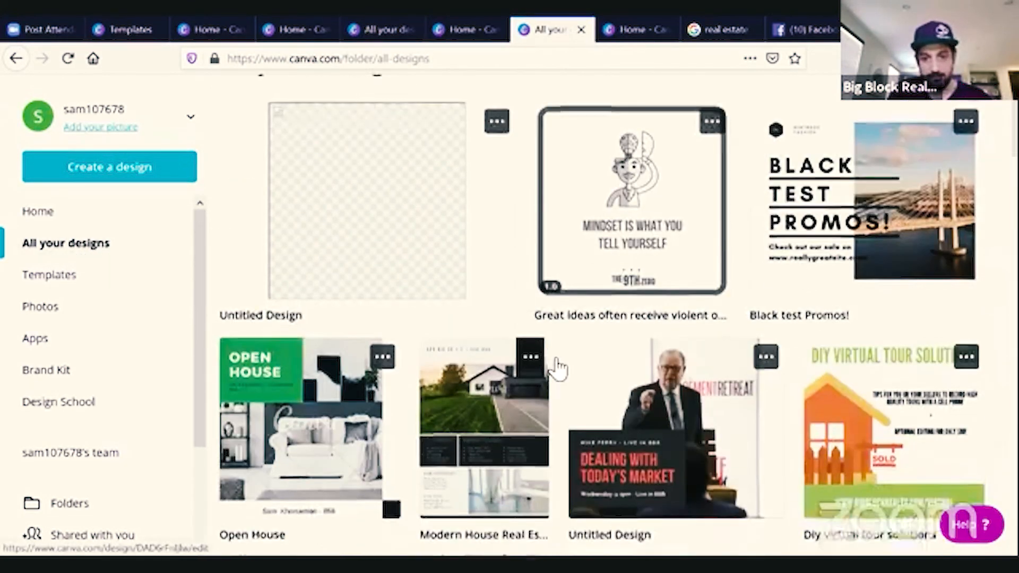
pyautogui.click(738, 336)
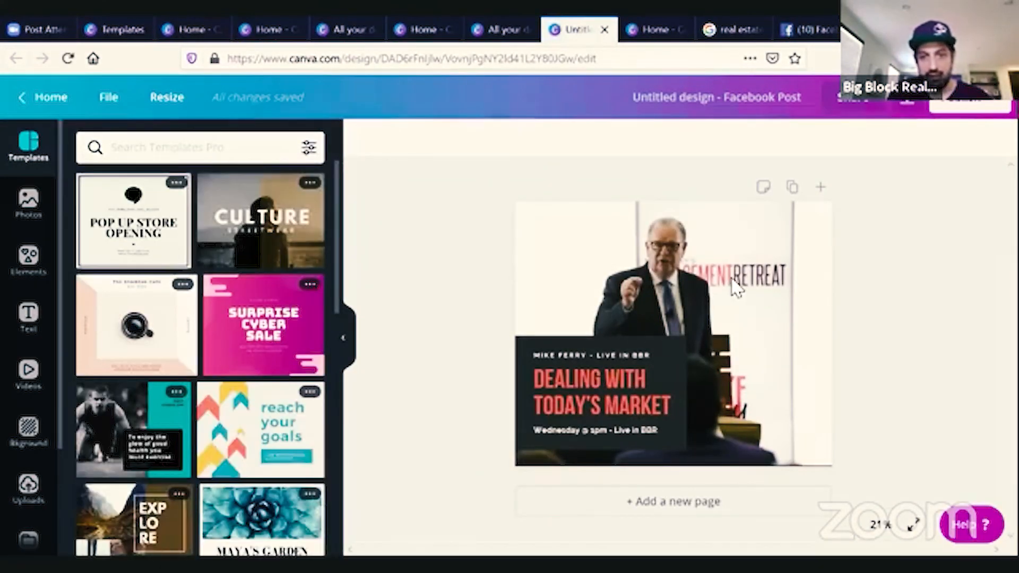
# Select the post's dark text block group and open its color options without changing them.
pyautogui.click(737, 288)
pyautogui.click(681, 371)
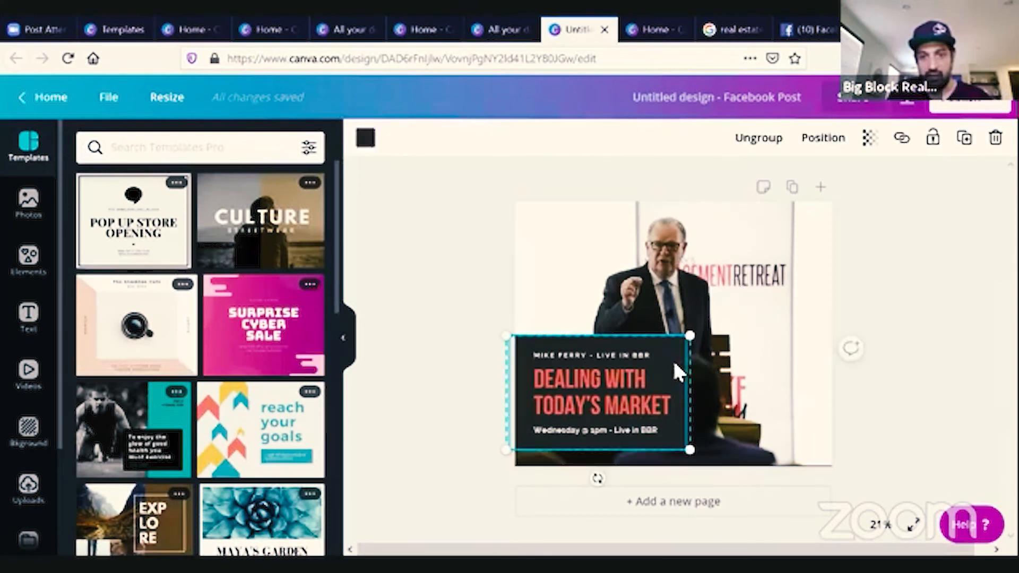
pyautogui.click(887, 404)
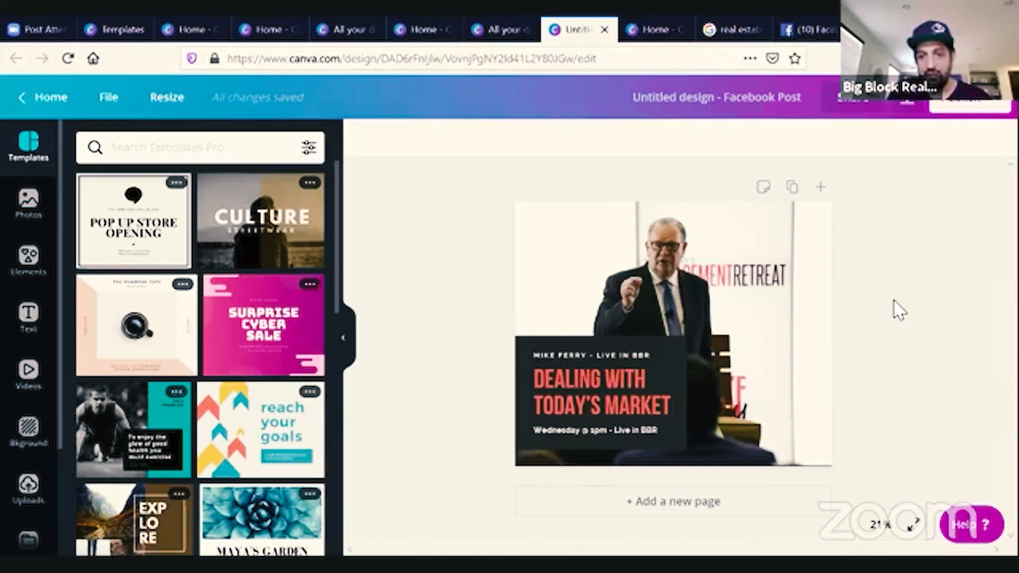
pyautogui.click(910, 106)
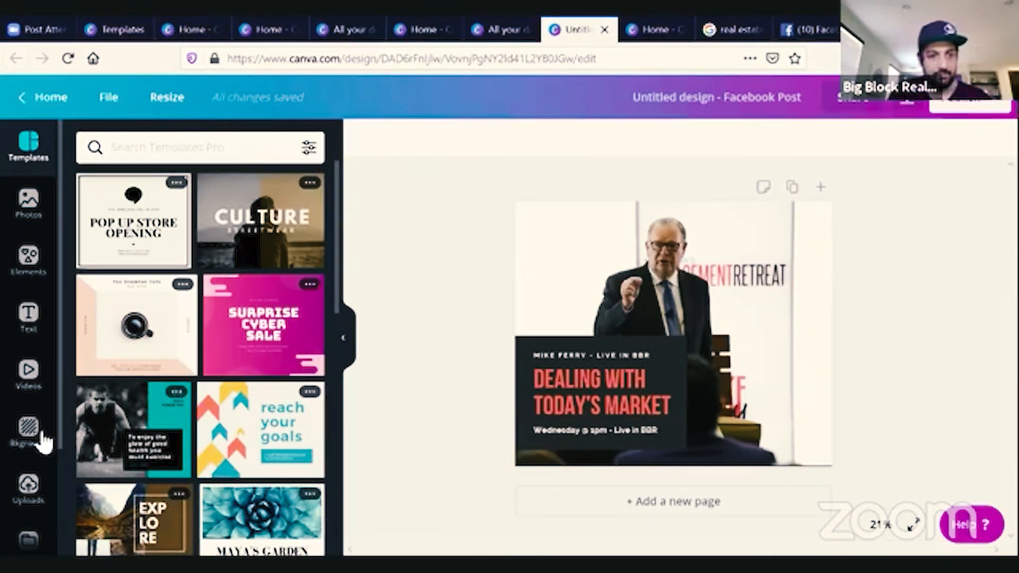
pyautogui.scroll(-1, 28, 480)
pyautogui.scroll(-3, 28, 480)
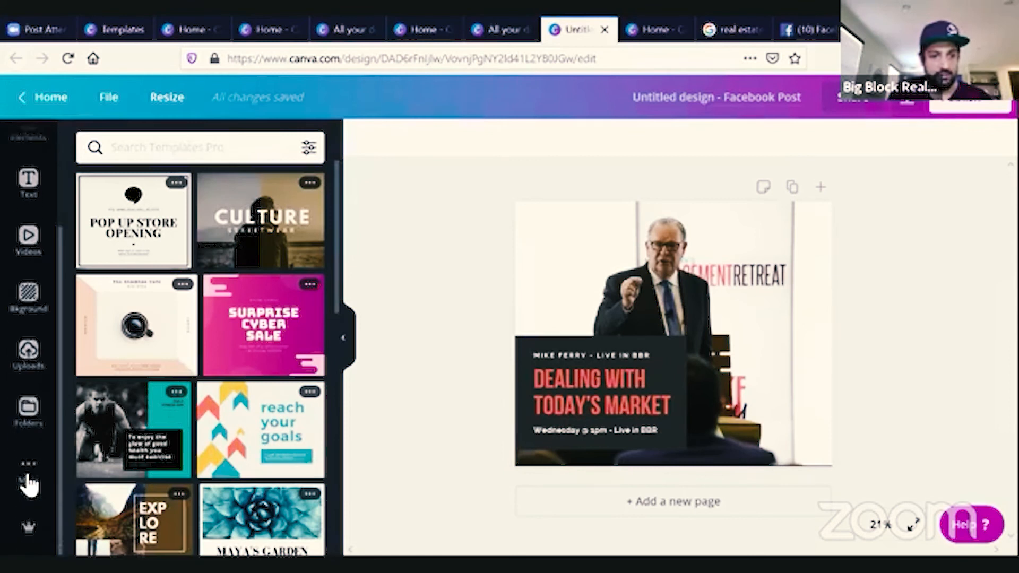
pyautogui.scroll(5, 28, 480)
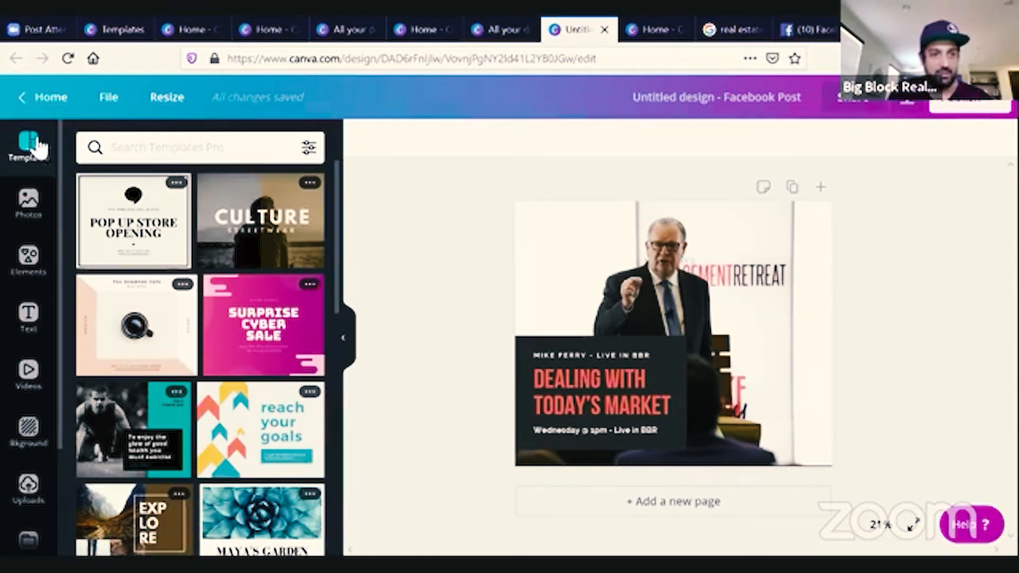
pyautogui.click(531, 402)
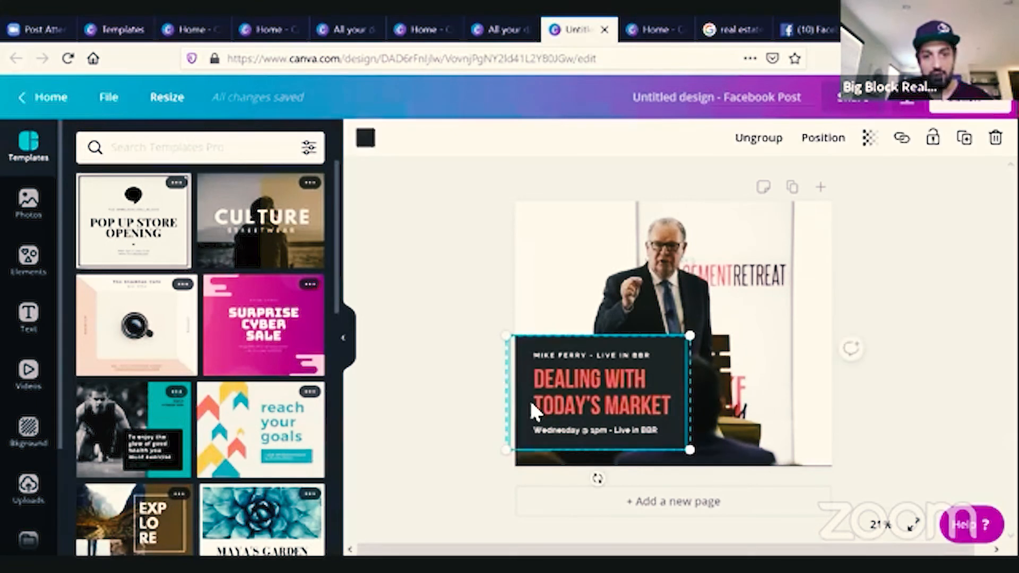
pyautogui.click(658, 362)
pyautogui.click(673, 345)
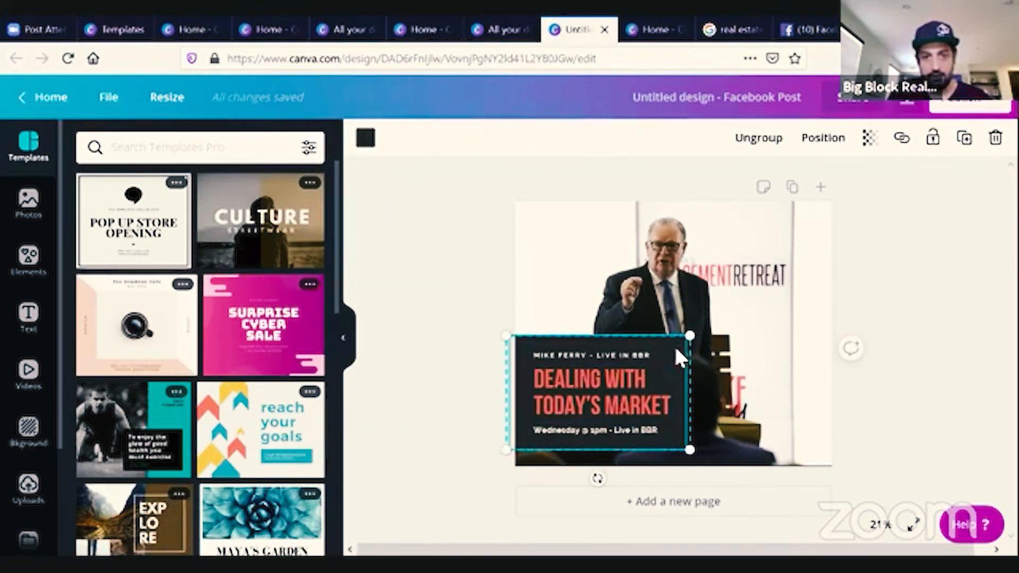
pyautogui.click(365, 137)
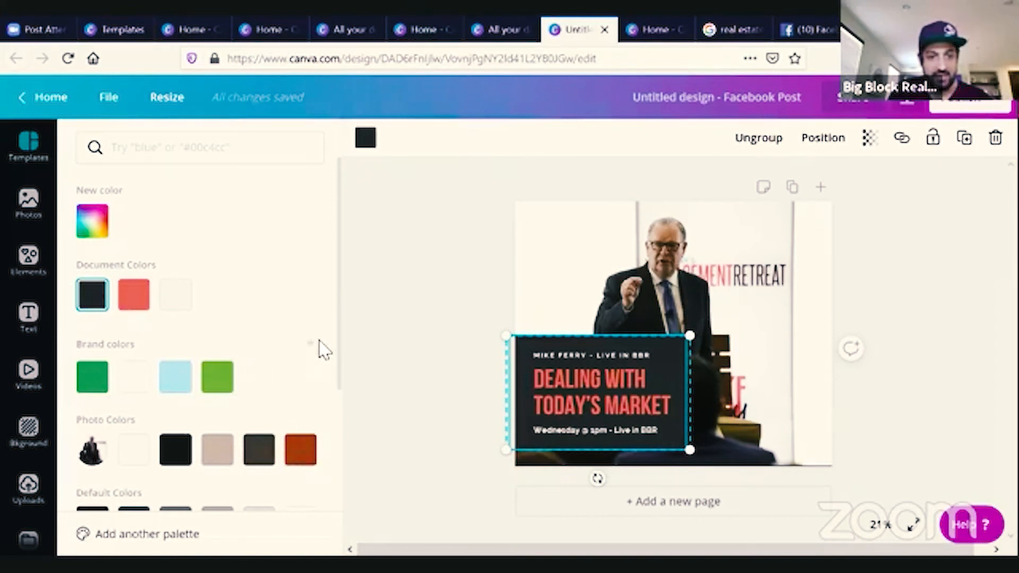
pyautogui.click(432, 314)
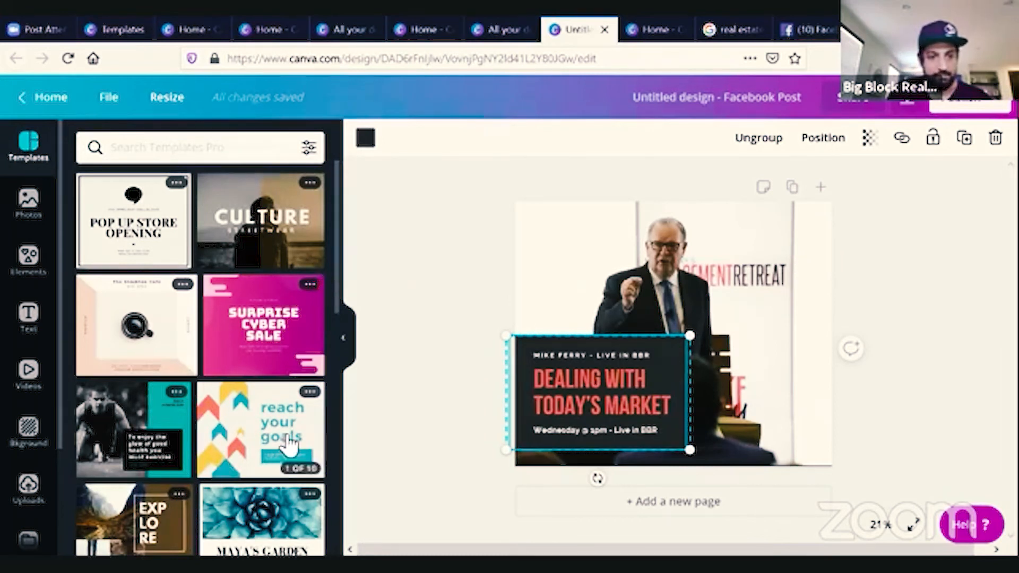
# Scroll through the template and element libraries in the side panel.
pyautogui.scroll(-5, 289, 444)
pyautogui.scroll(-8, 288, 444)
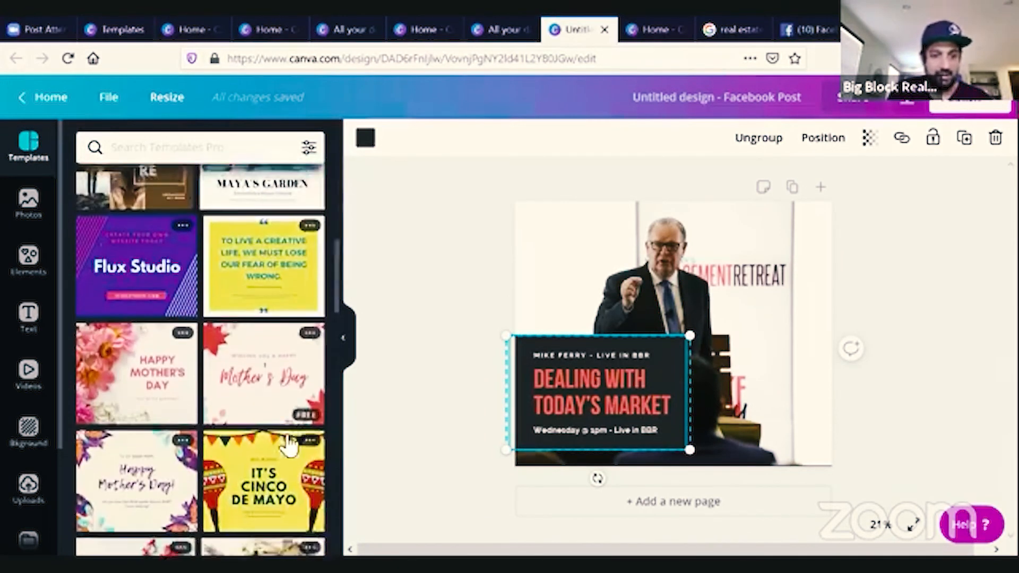
pyautogui.scroll(-5, 289, 441)
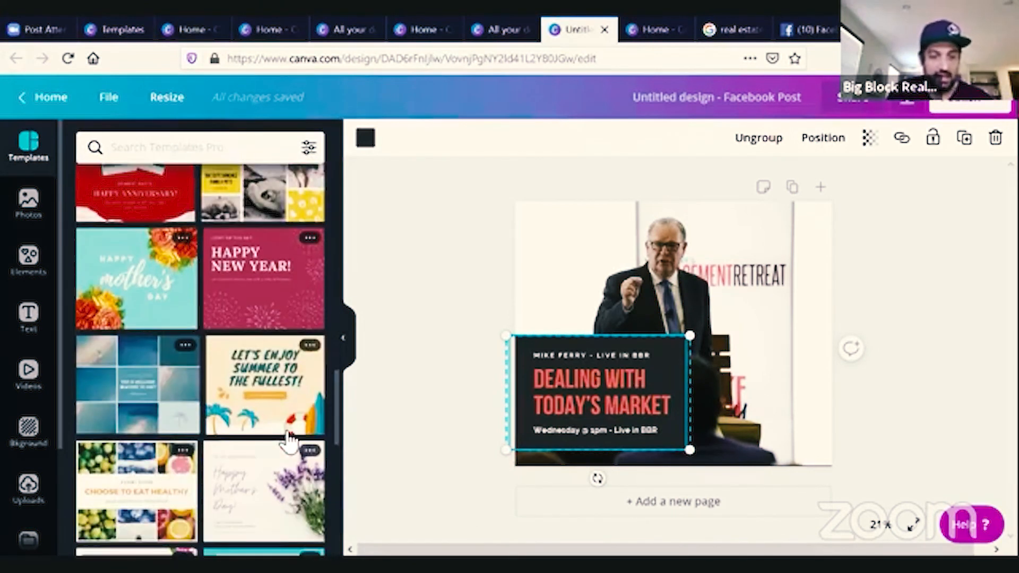
pyautogui.scroll(15, 289, 444)
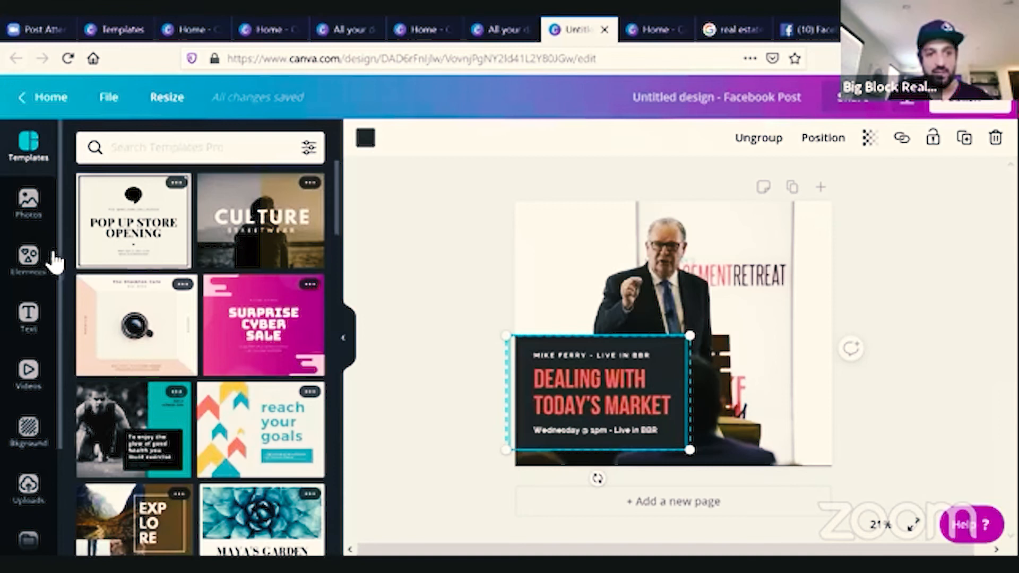
pyautogui.click(31, 270)
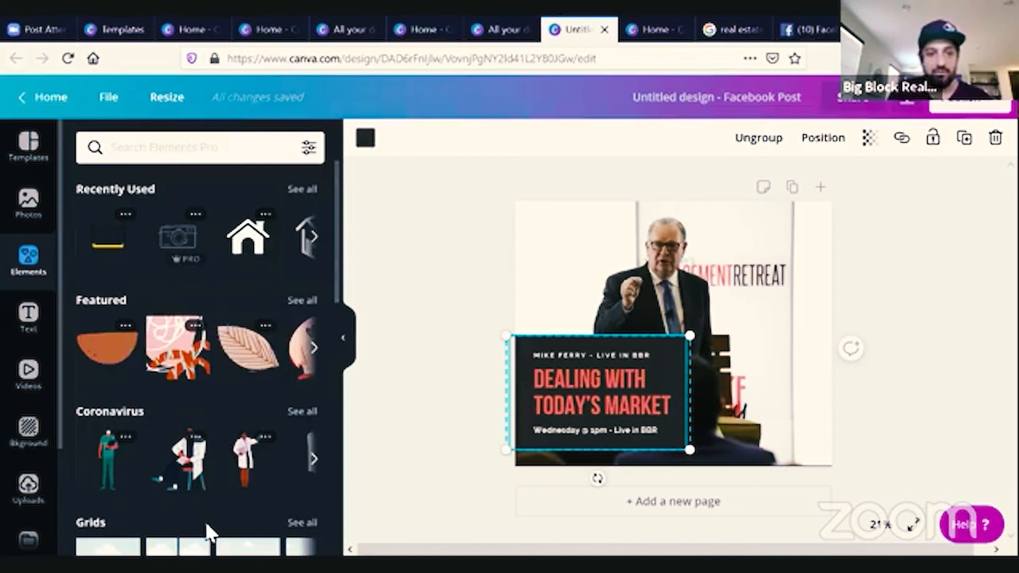
pyautogui.scroll(-1, 247, 448)
pyautogui.scroll(-10, 247, 448)
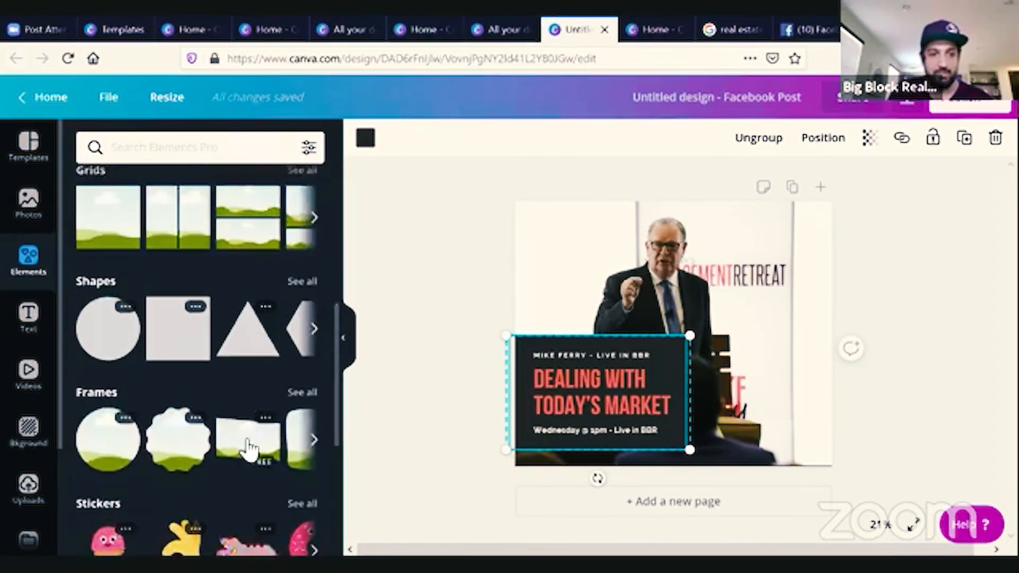
pyautogui.scroll(-3, 243, 435)
pyautogui.scroll(2, 243, 435)
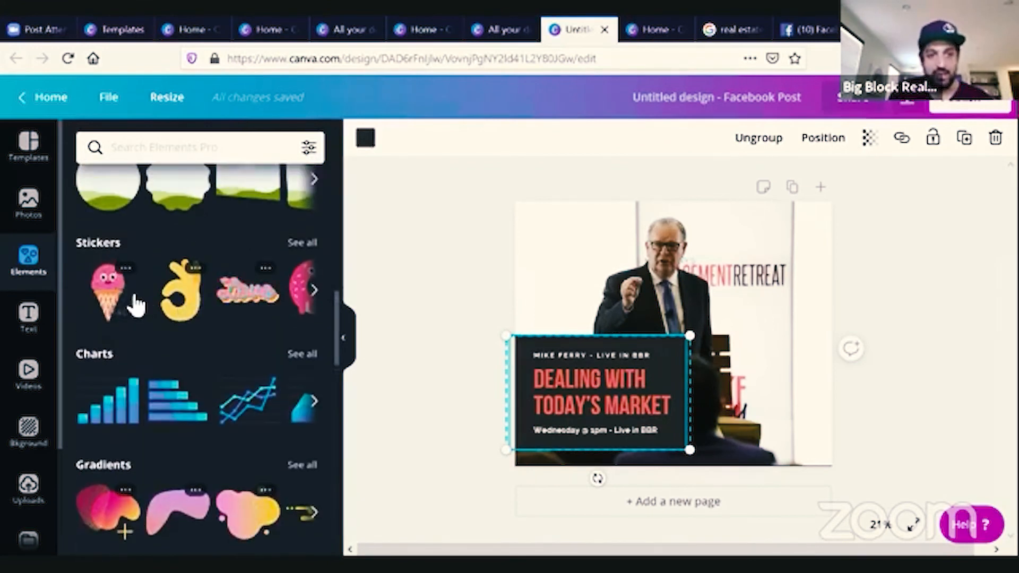
pyautogui.scroll(-5, 256, 297)
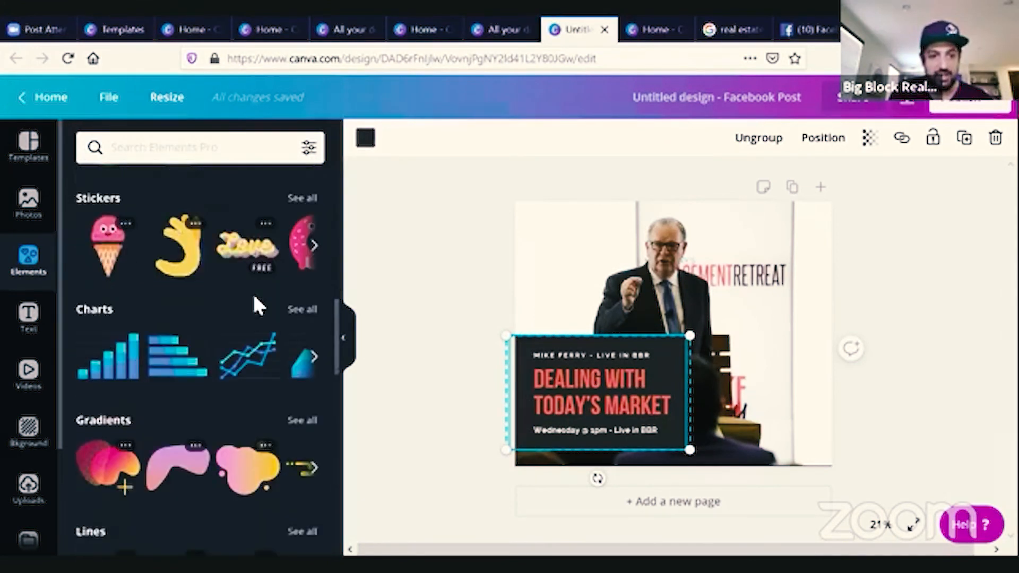
pyautogui.scroll(-8, 259, 307)
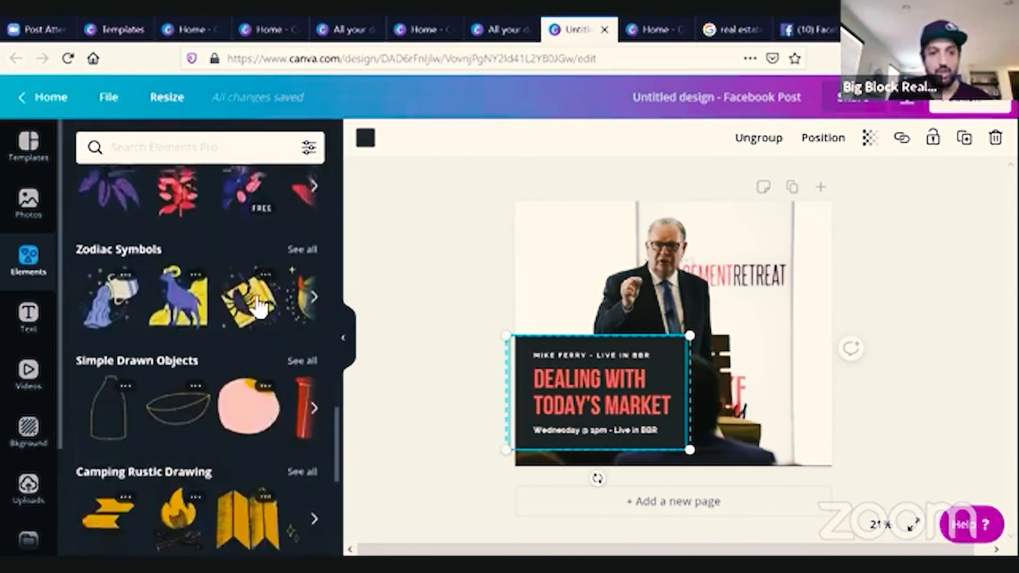
pyautogui.scroll(-8, 258, 307)
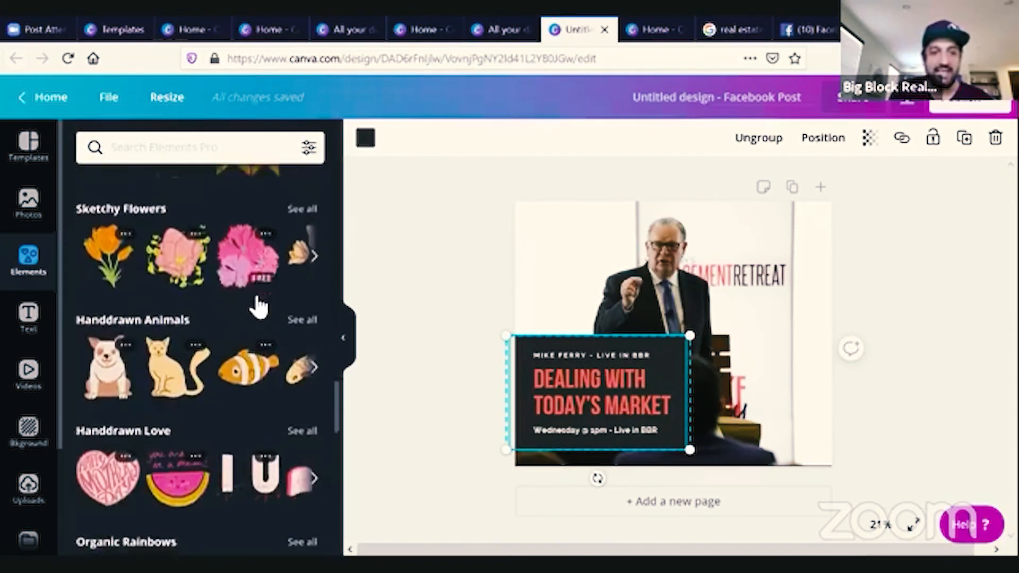
pyautogui.scroll(-4, 256, 305)
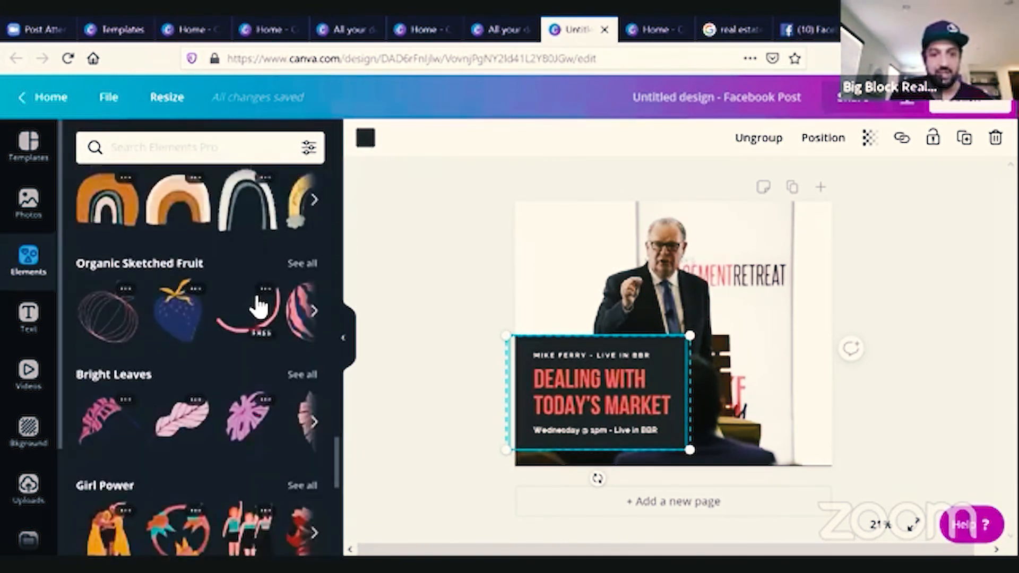
pyautogui.scroll(20, 253, 294)
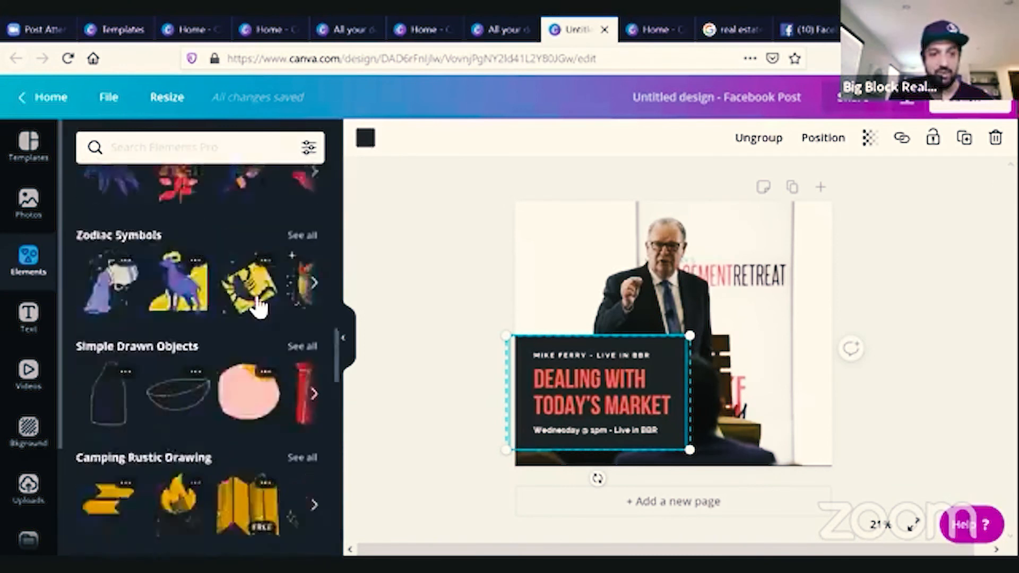
# Leave the editor and create a new Instagram Post design from the home page.
pyautogui.click(342, 346)
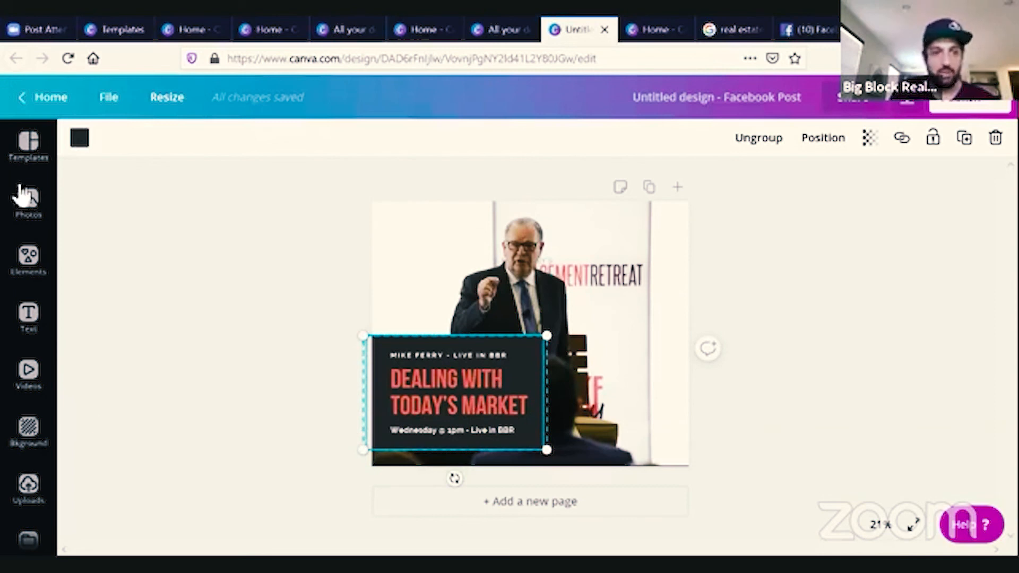
pyautogui.click(30, 154)
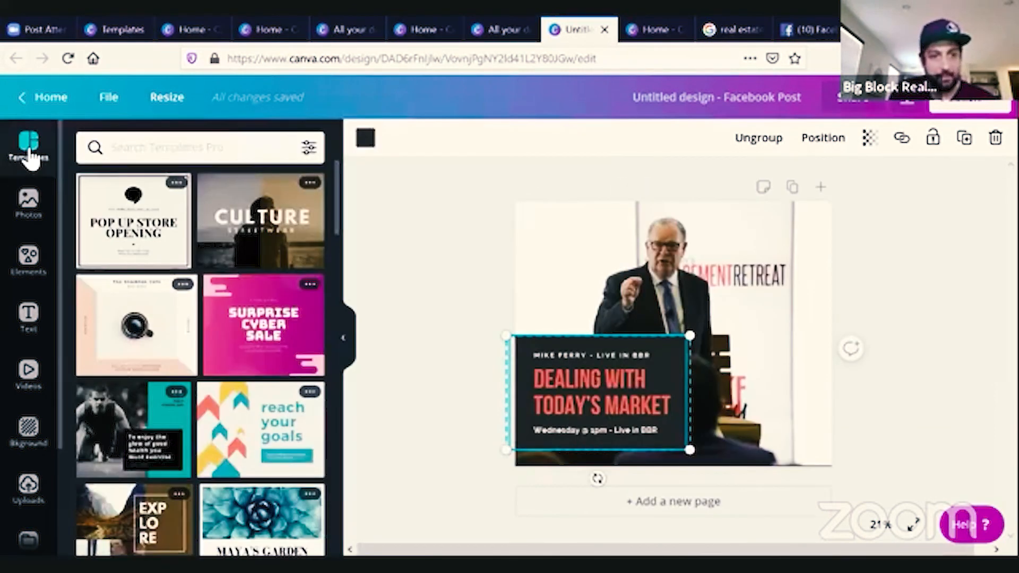
pyautogui.click(47, 99)
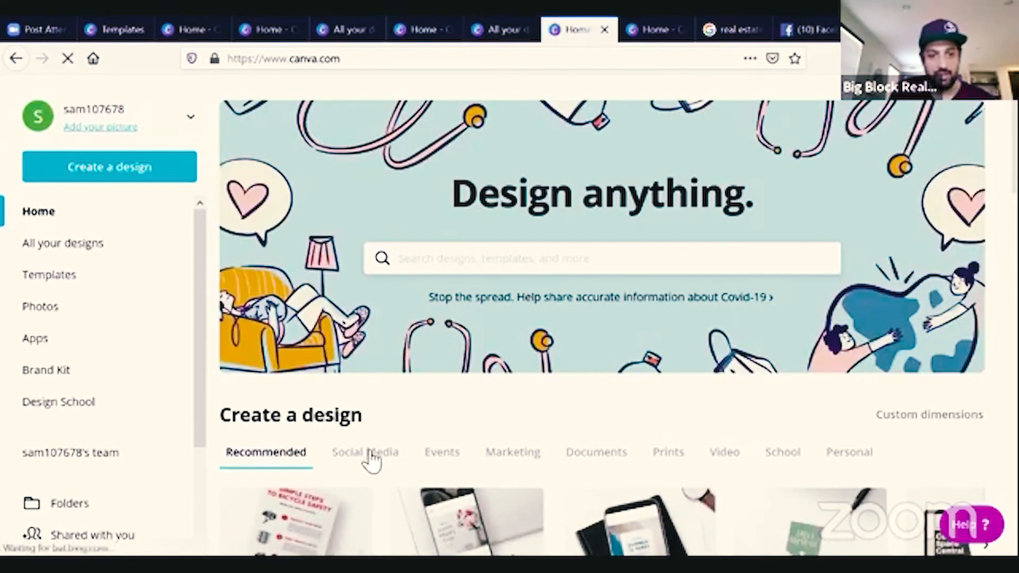
pyautogui.scroll(-3, 543, 466)
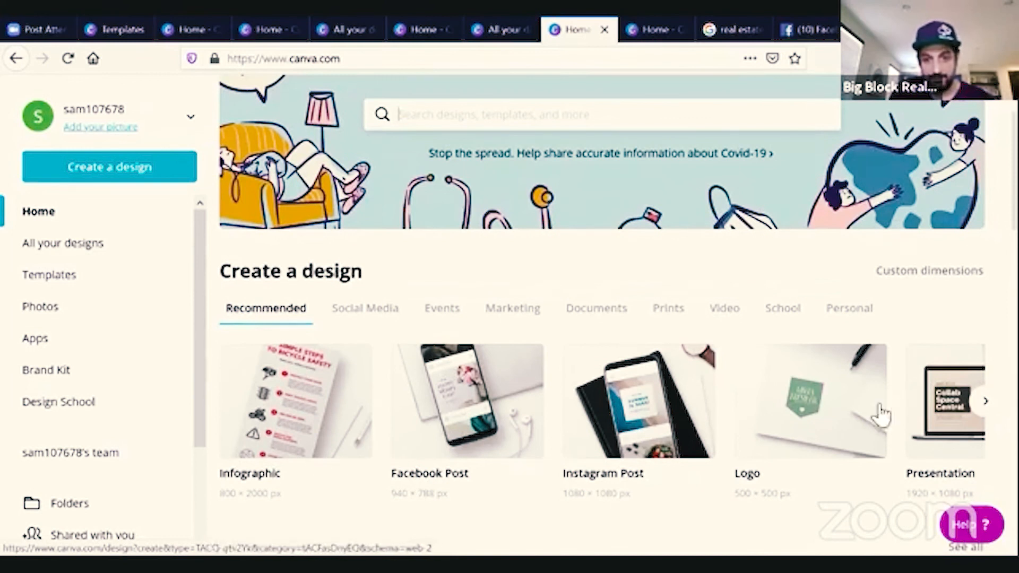
pyautogui.click(649, 396)
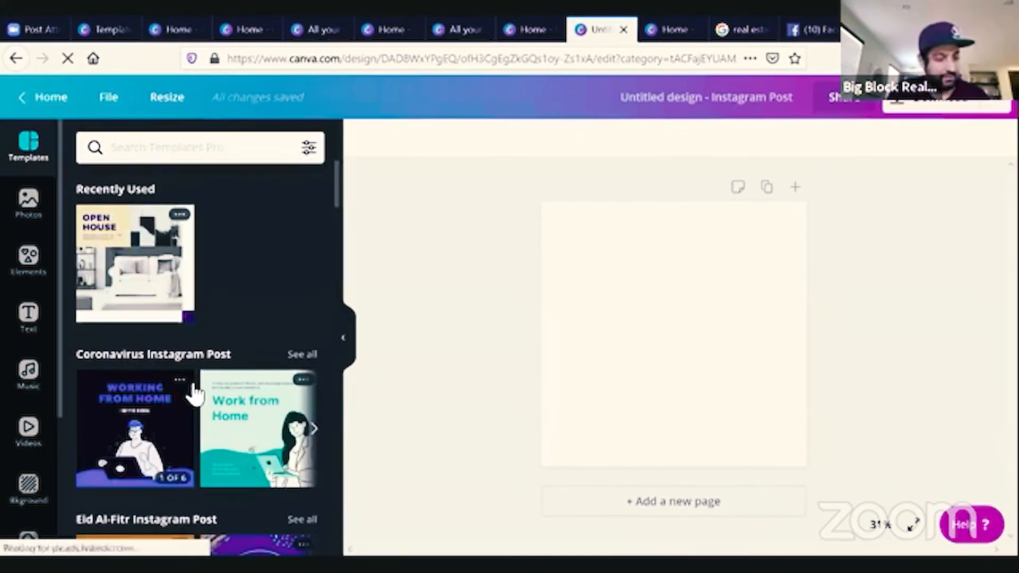
# Browse the Instagram post templates and apply the 'Winter Hike 2025' template, selecting its photo.
pyautogui.scroll(-5, 195, 393)
pyautogui.scroll(-10, 194, 393)
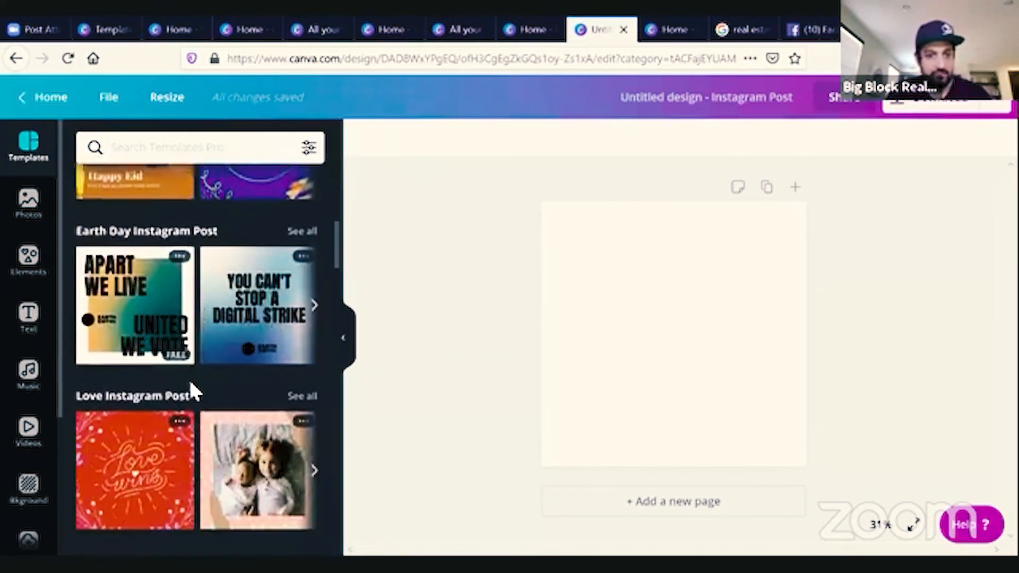
pyautogui.scroll(-10, 192, 392)
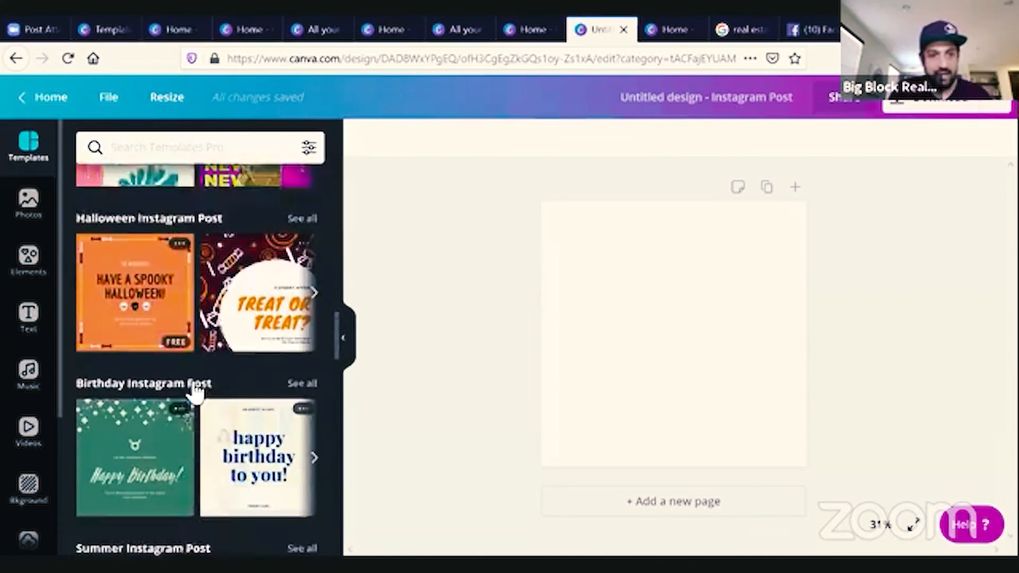
pyautogui.scroll(-10, 195, 393)
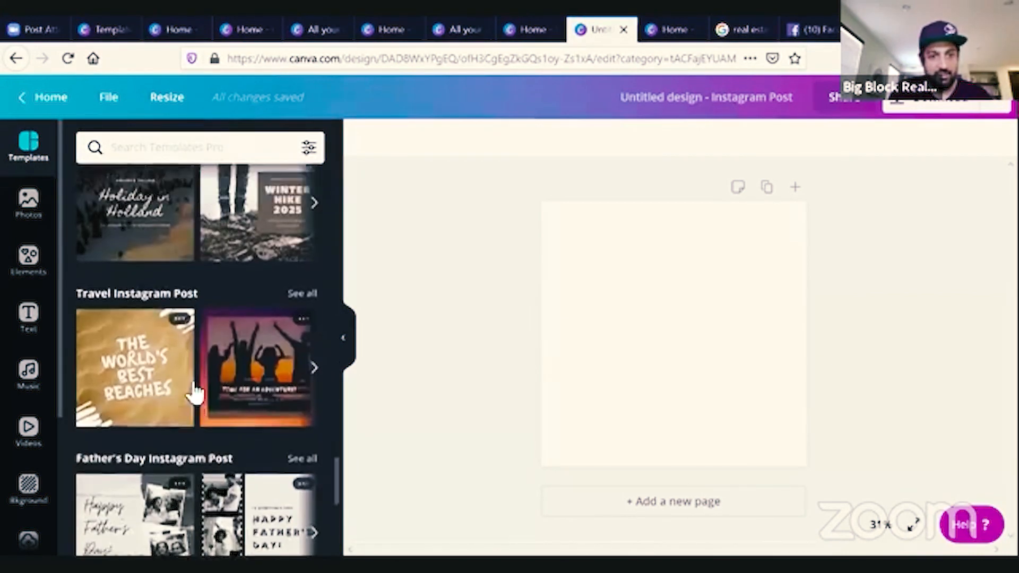
pyautogui.scroll(3, 191, 391)
pyautogui.click(243, 357)
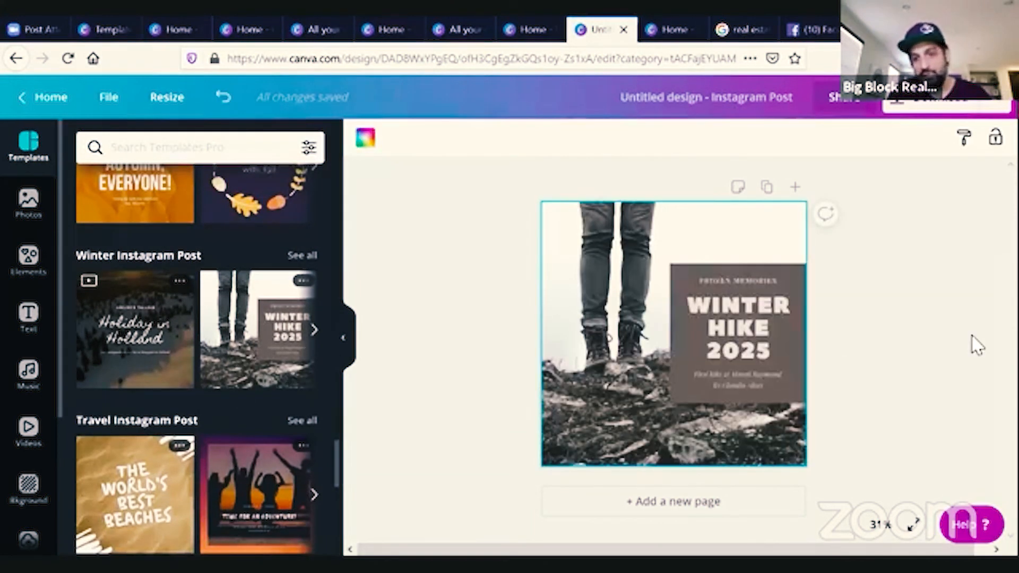
pyautogui.click(569, 295)
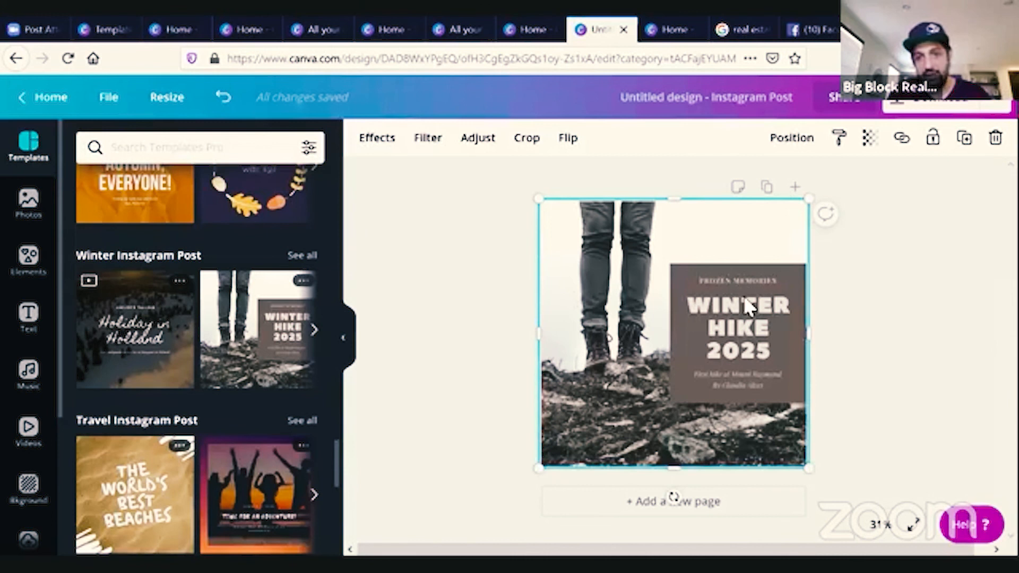
# Select the 'Winter Hike 2025' title box and recolor its background magenta, then return to the home page.
pyautogui.click(791, 275)
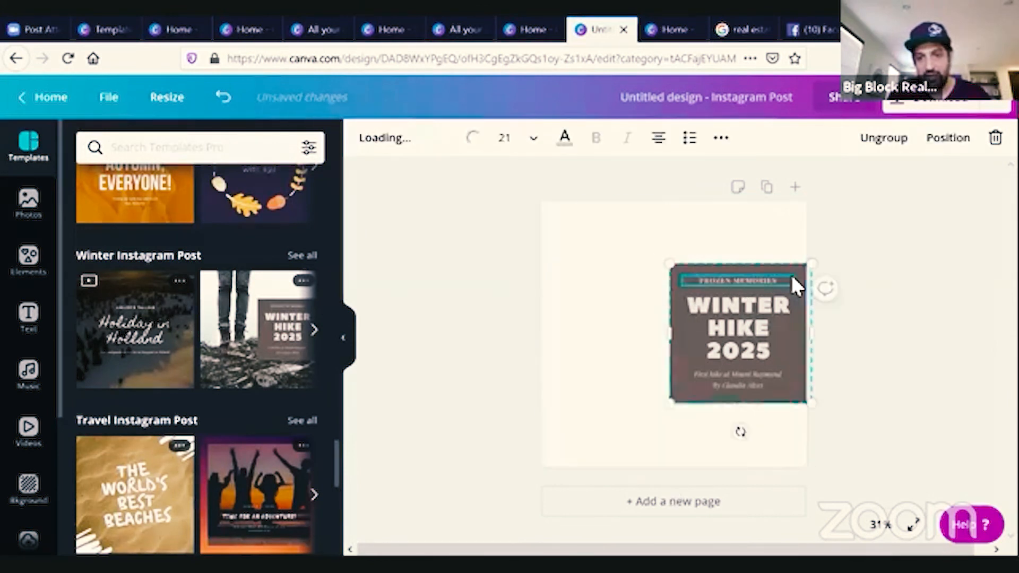
pyautogui.click(687, 332)
pyautogui.click(675, 387)
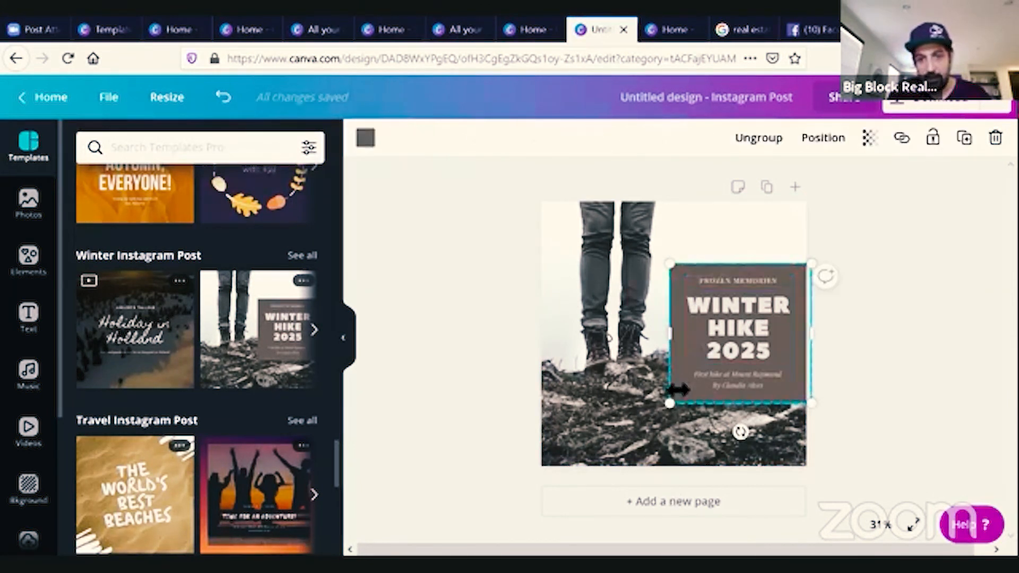
pyautogui.click(368, 139)
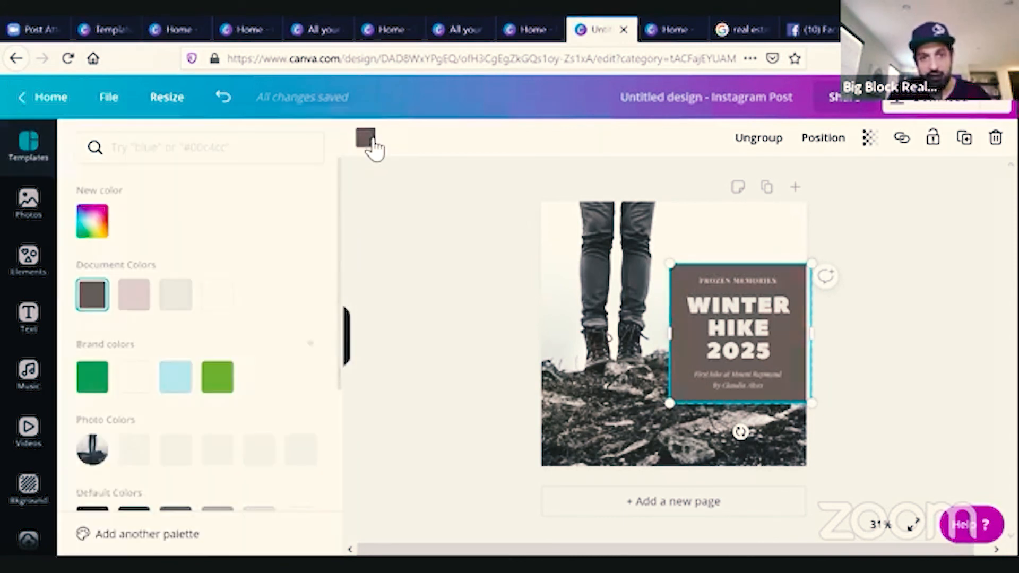
pyautogui.click(175, 386)
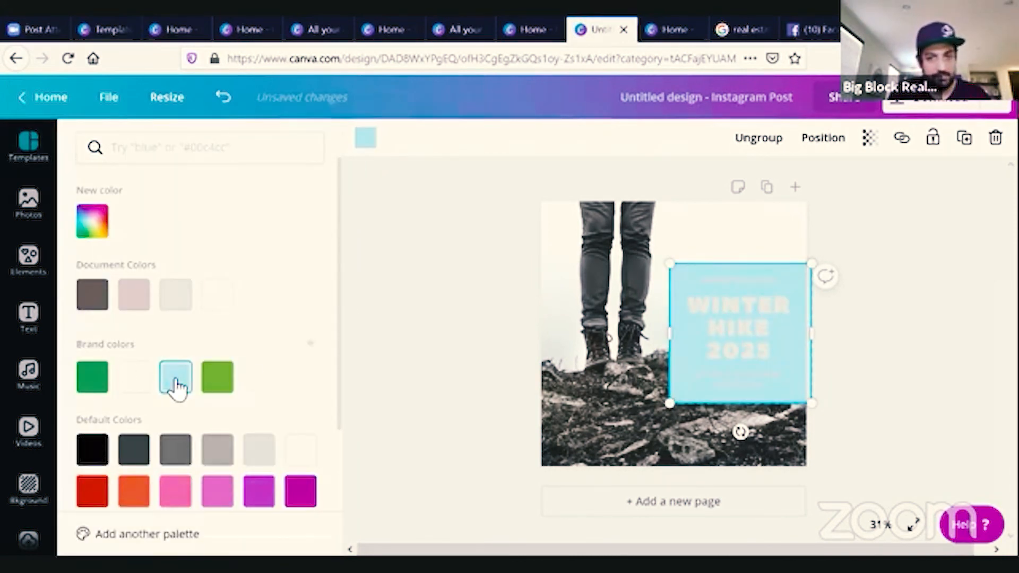
pyautogui.click(219, 390)
pyautogui.click(302, 499)
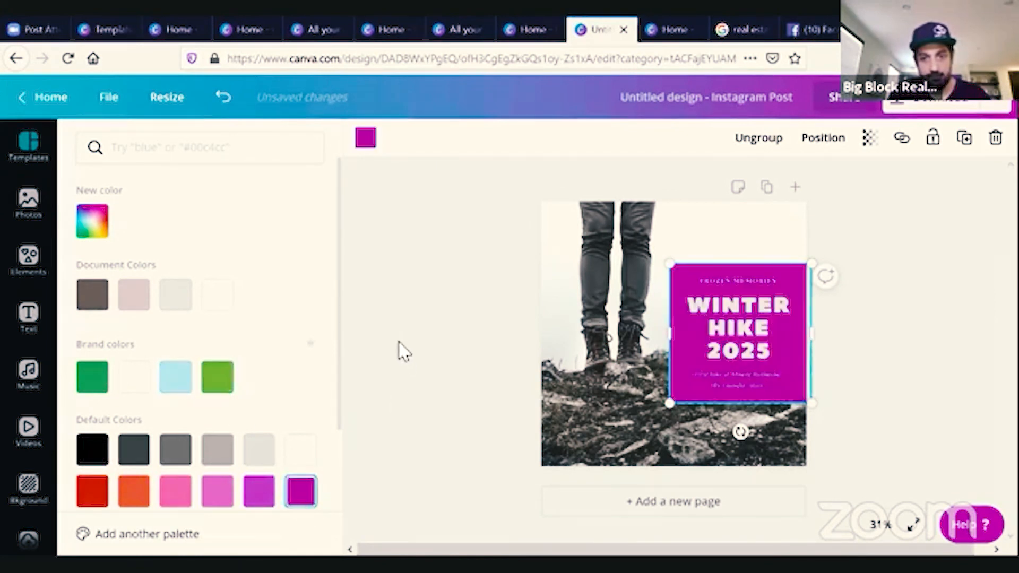
pyautogui.press('Escape')
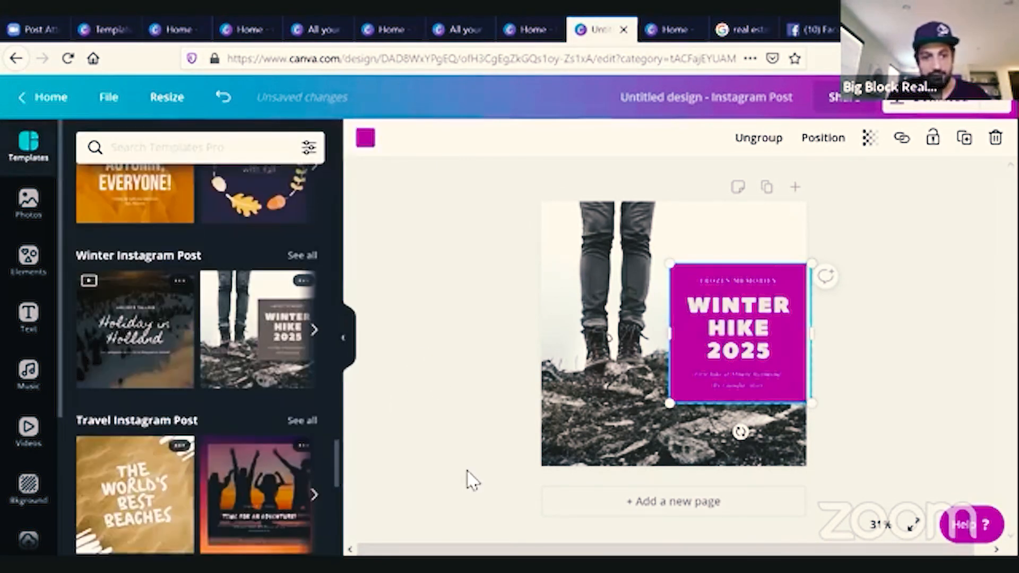
pyautogui.click(39, 105)
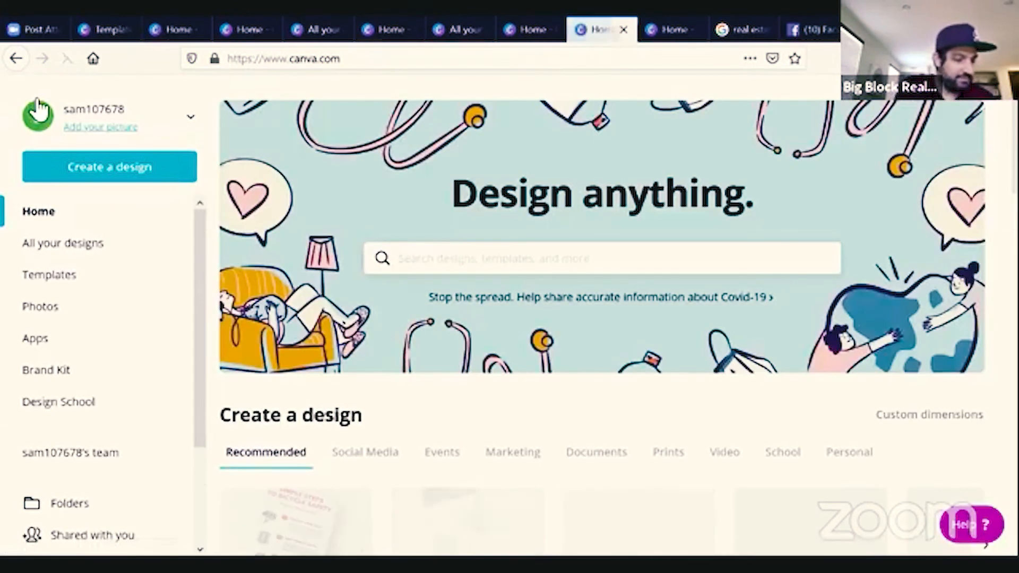